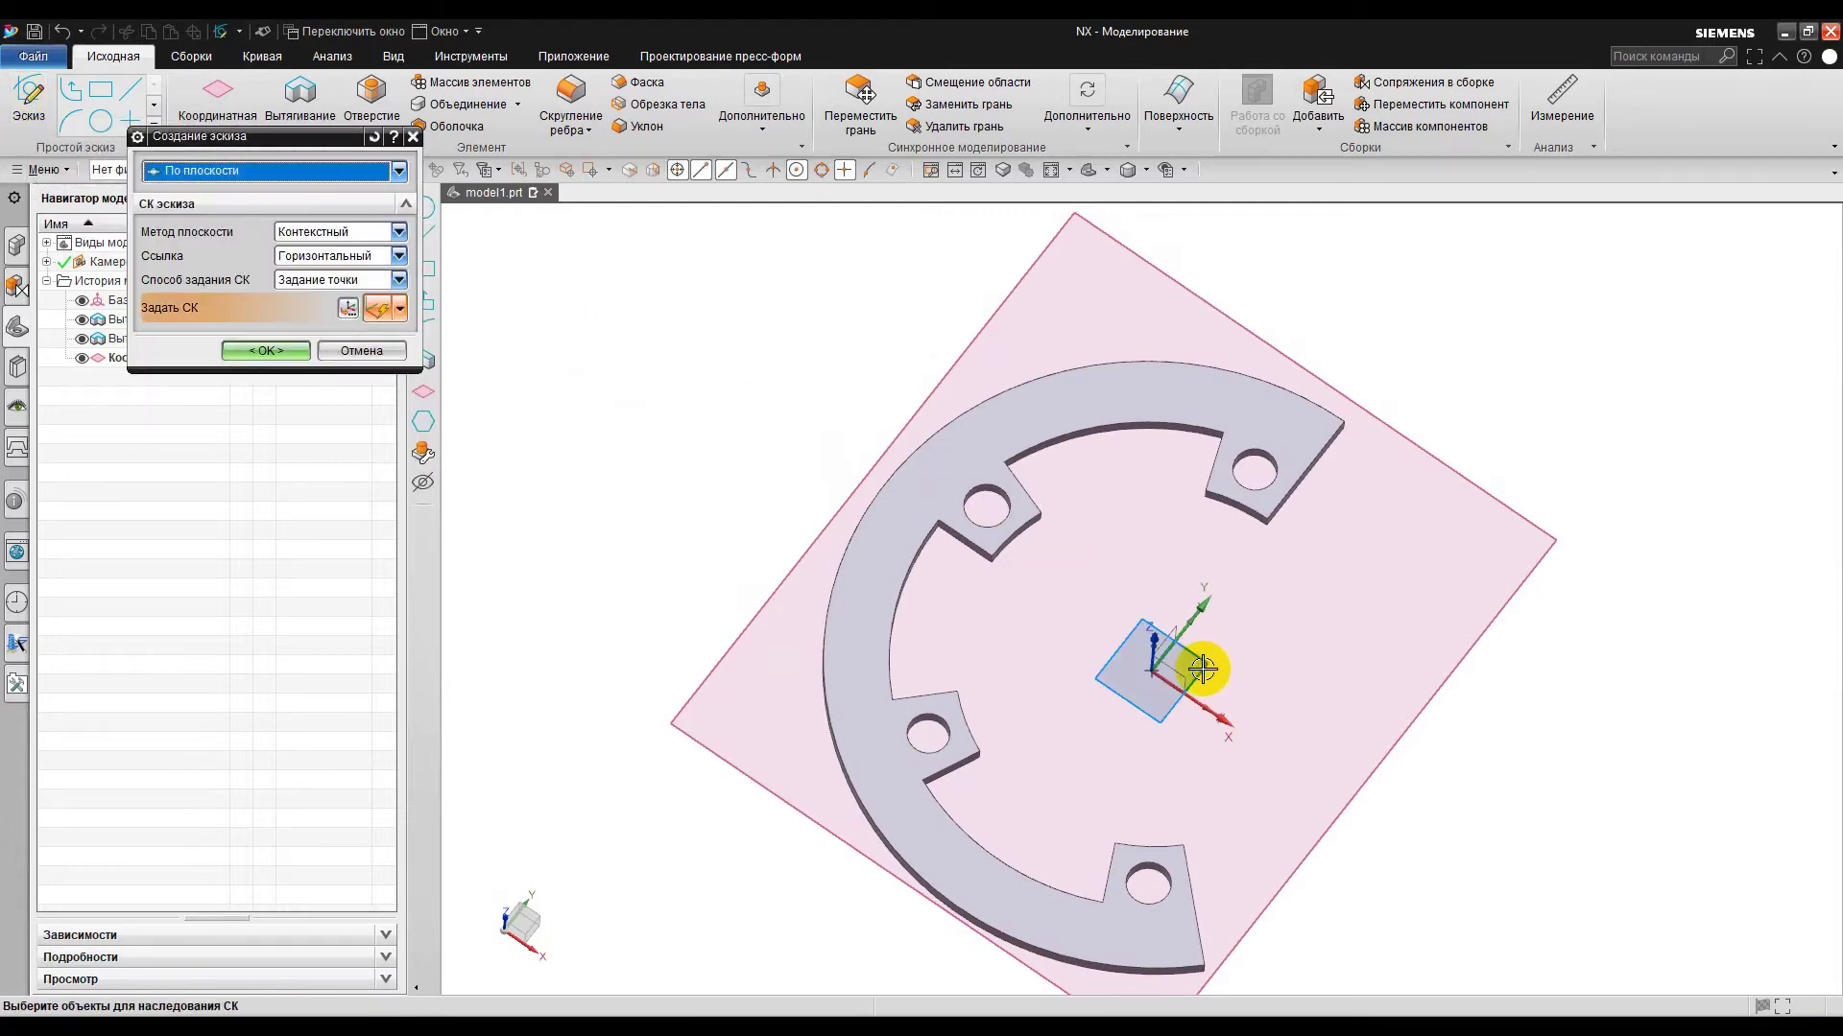
# - Create a sketch on the large coordinate plane that spans the ring part
pyautogui.click(1202, 669)
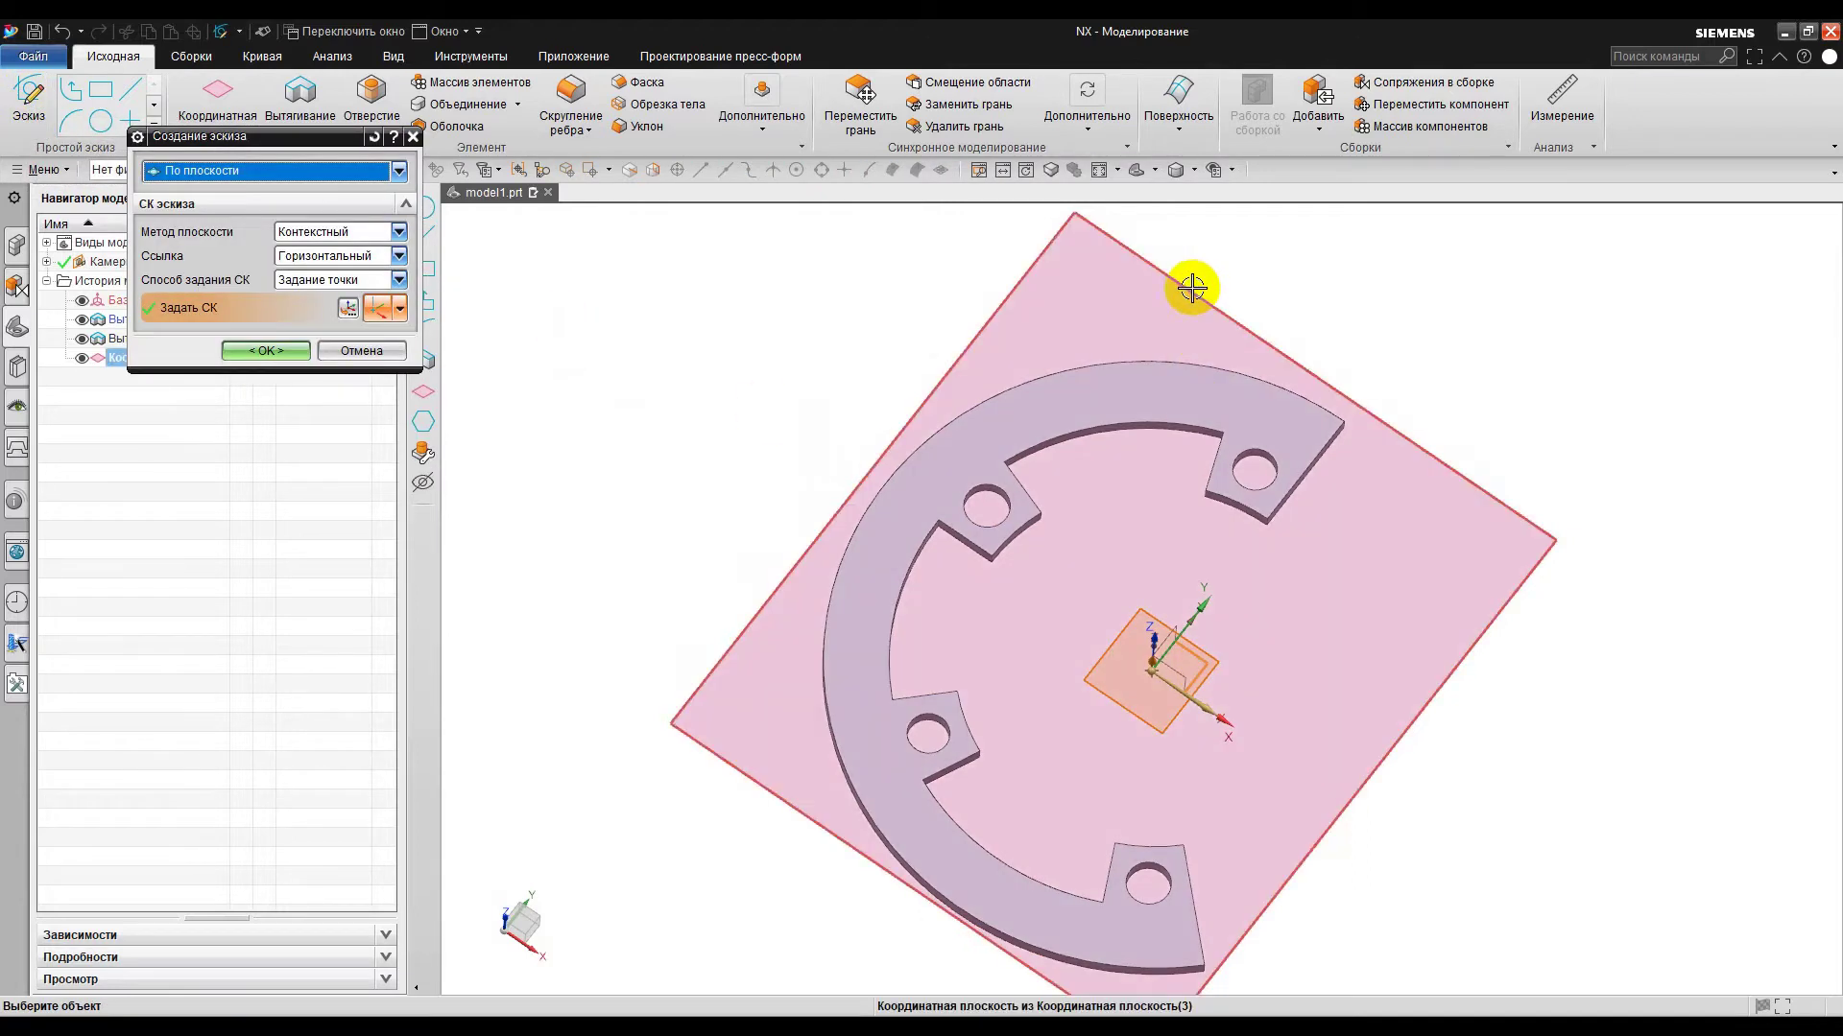
pyautogui.click(1192, 288)
pyautogui.moveTo(1204, 409)
pyautogui.mouseDown(button='middle')
pyautogui.moveTo(1213, 300)
pyautogui.moveTo(1212, 409)
pyautogui.mouseUp(button='middle')
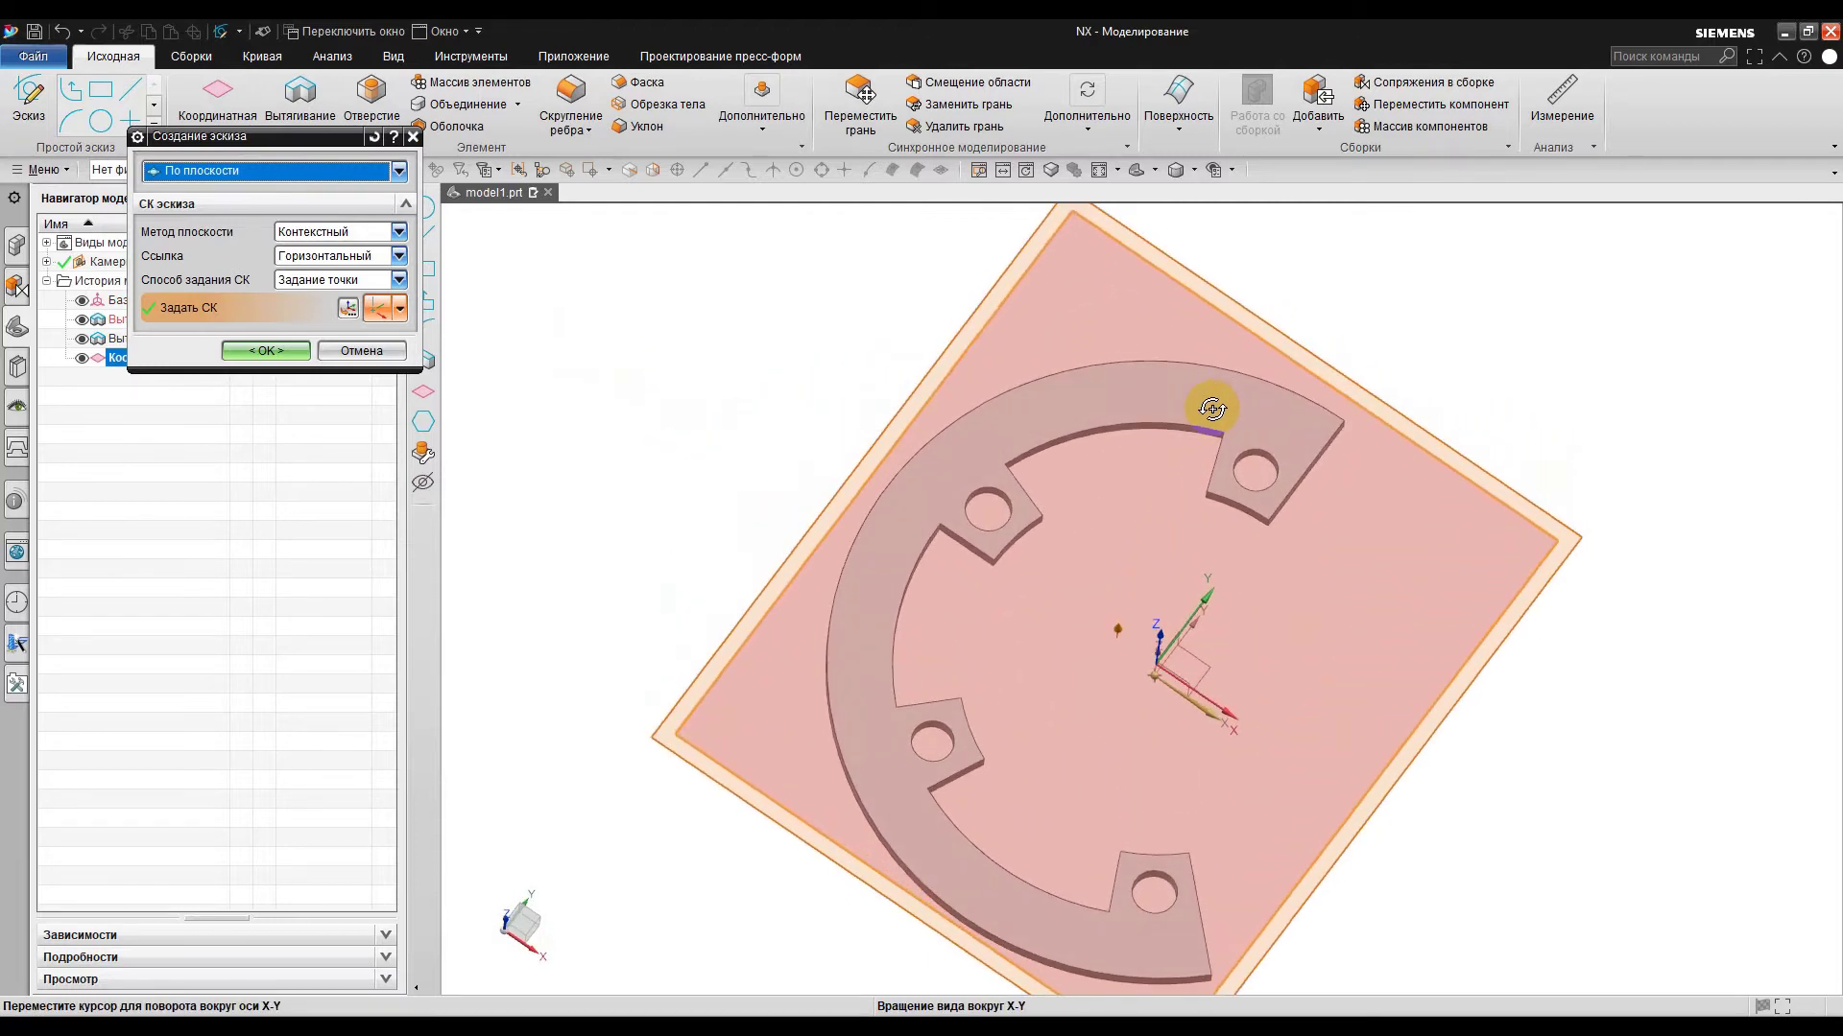
pyautogui.click(274, 352)
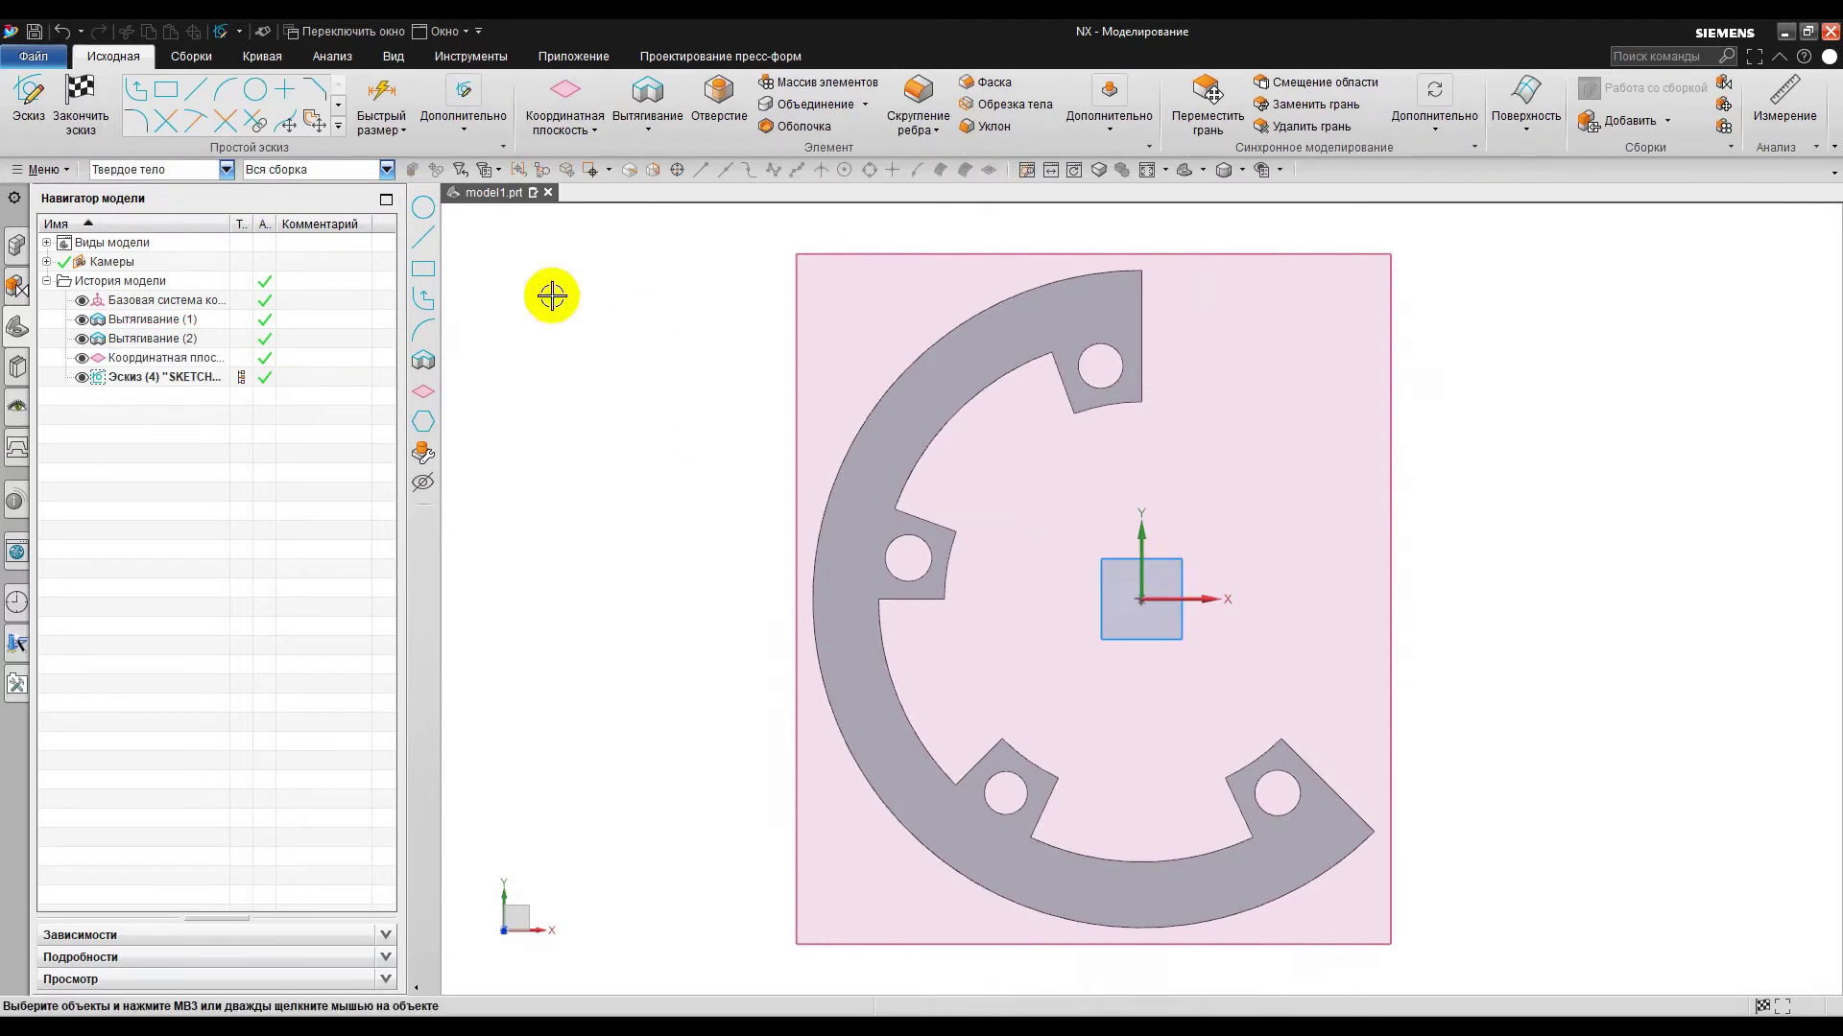
# - Sketch a three-point arc along the ring's outer edge, from the upper end corner to the lower-right end corner
pyautogui.click(230, 90)
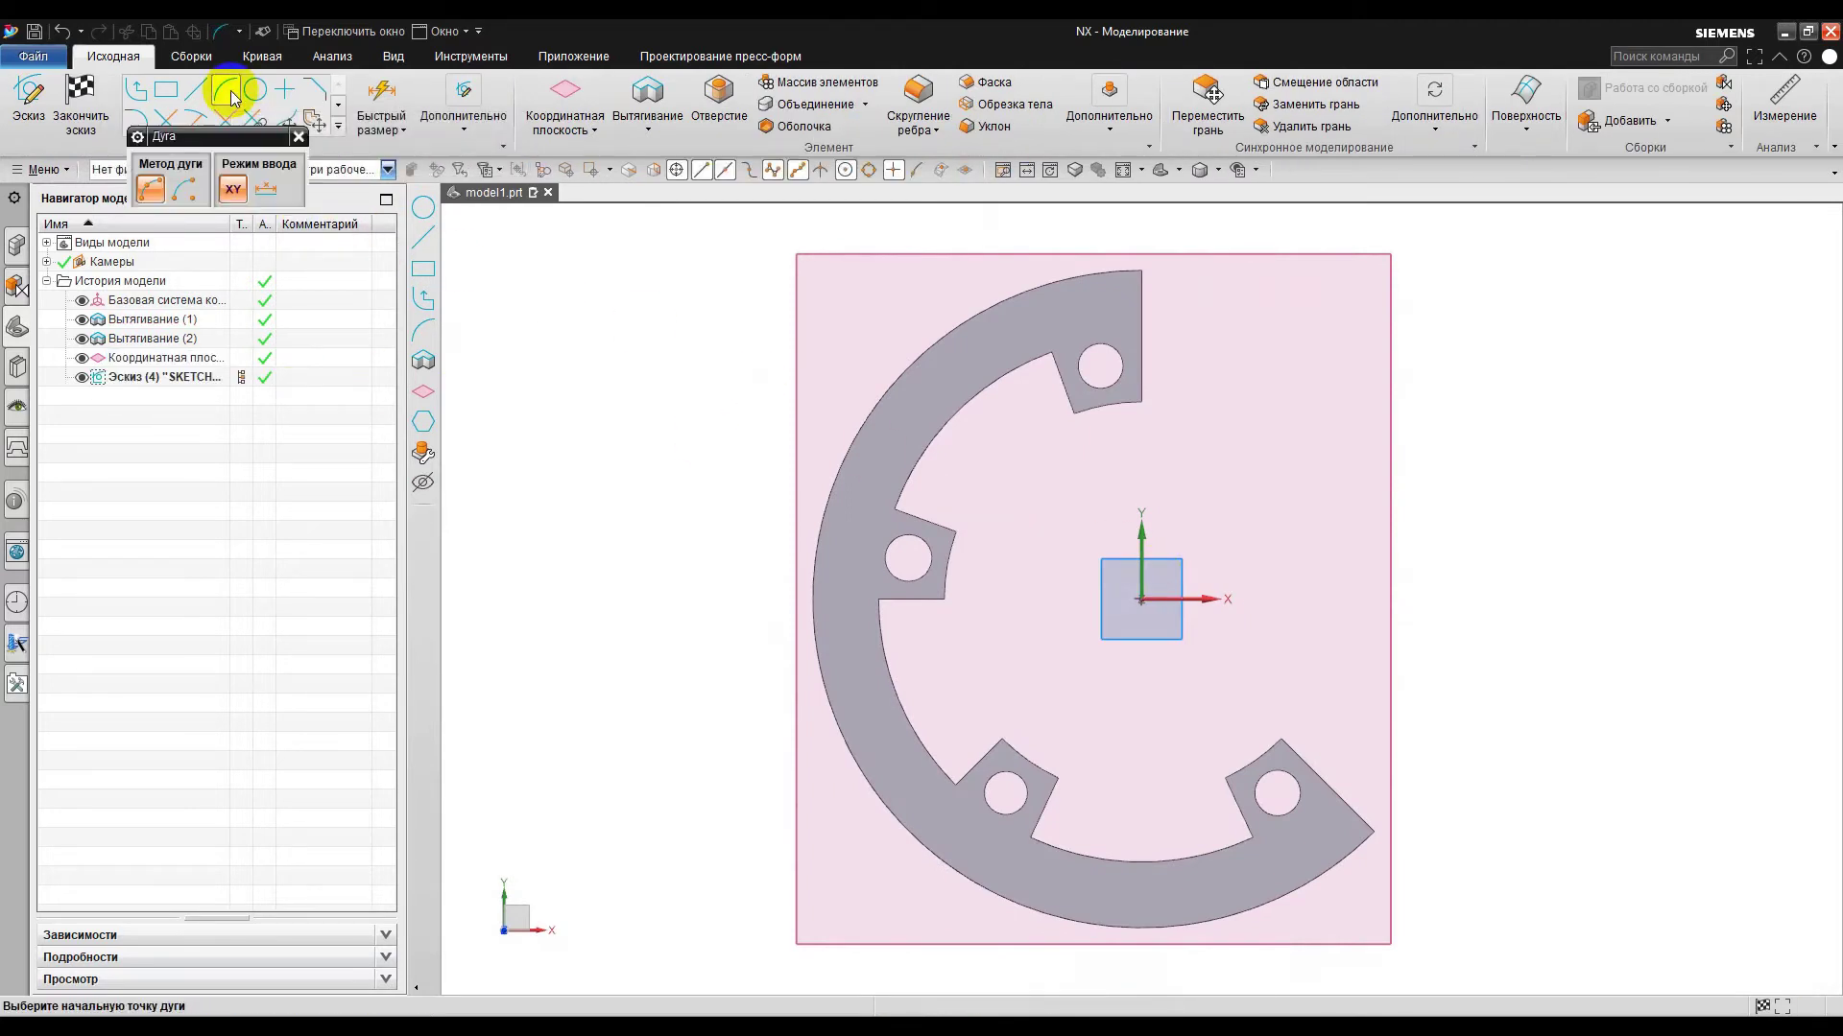
pyautogui.click(1140, 272)
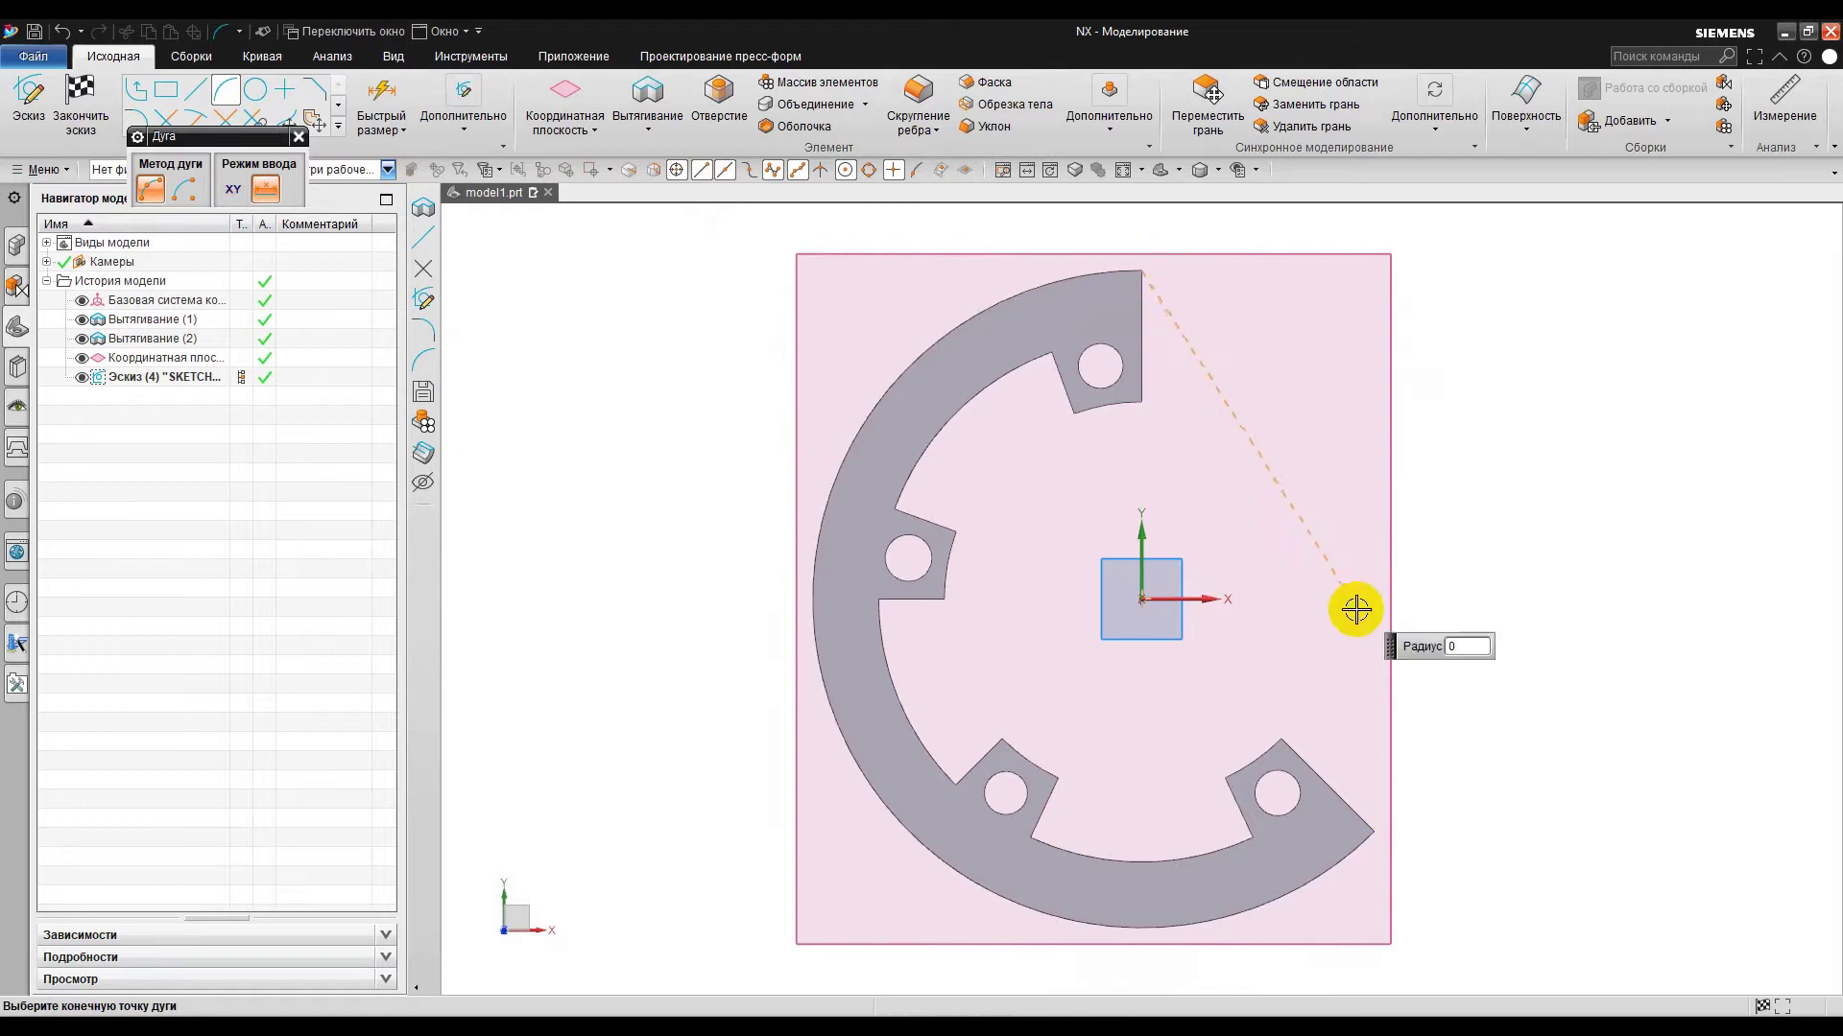
pyautogui.click(1377, 836)
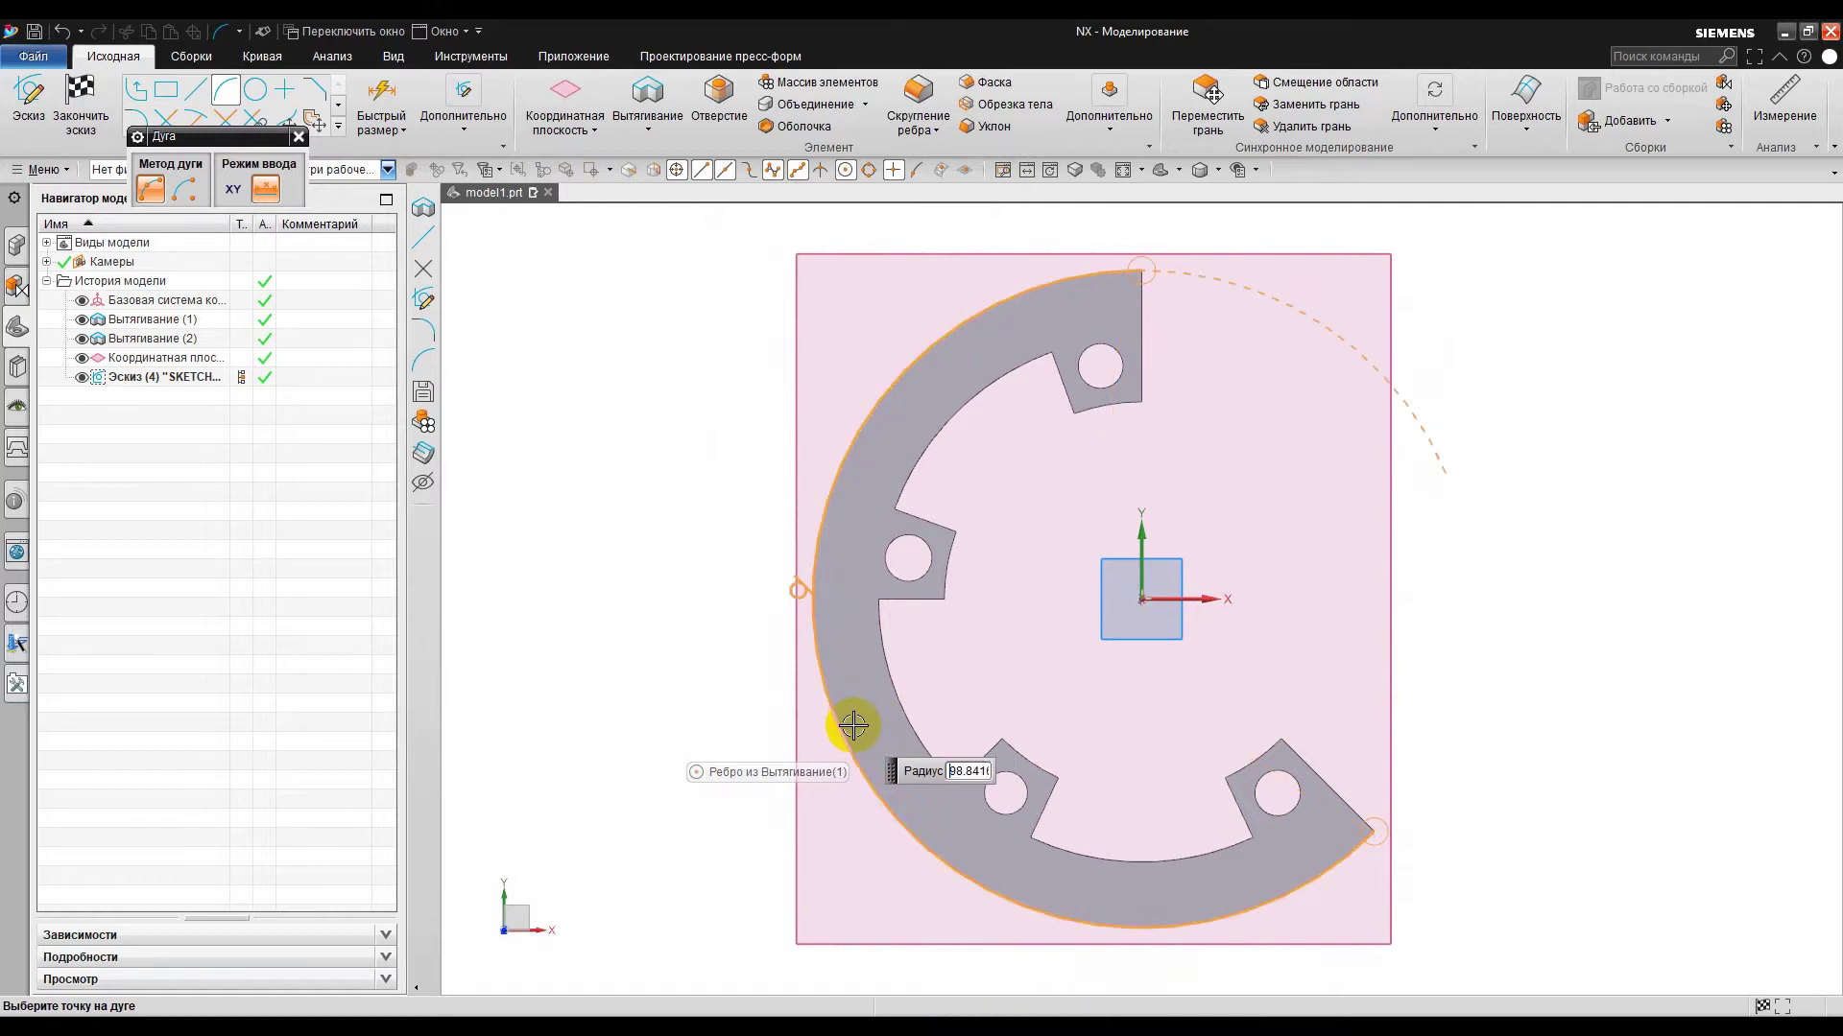
pyautogui.click(855, 727)
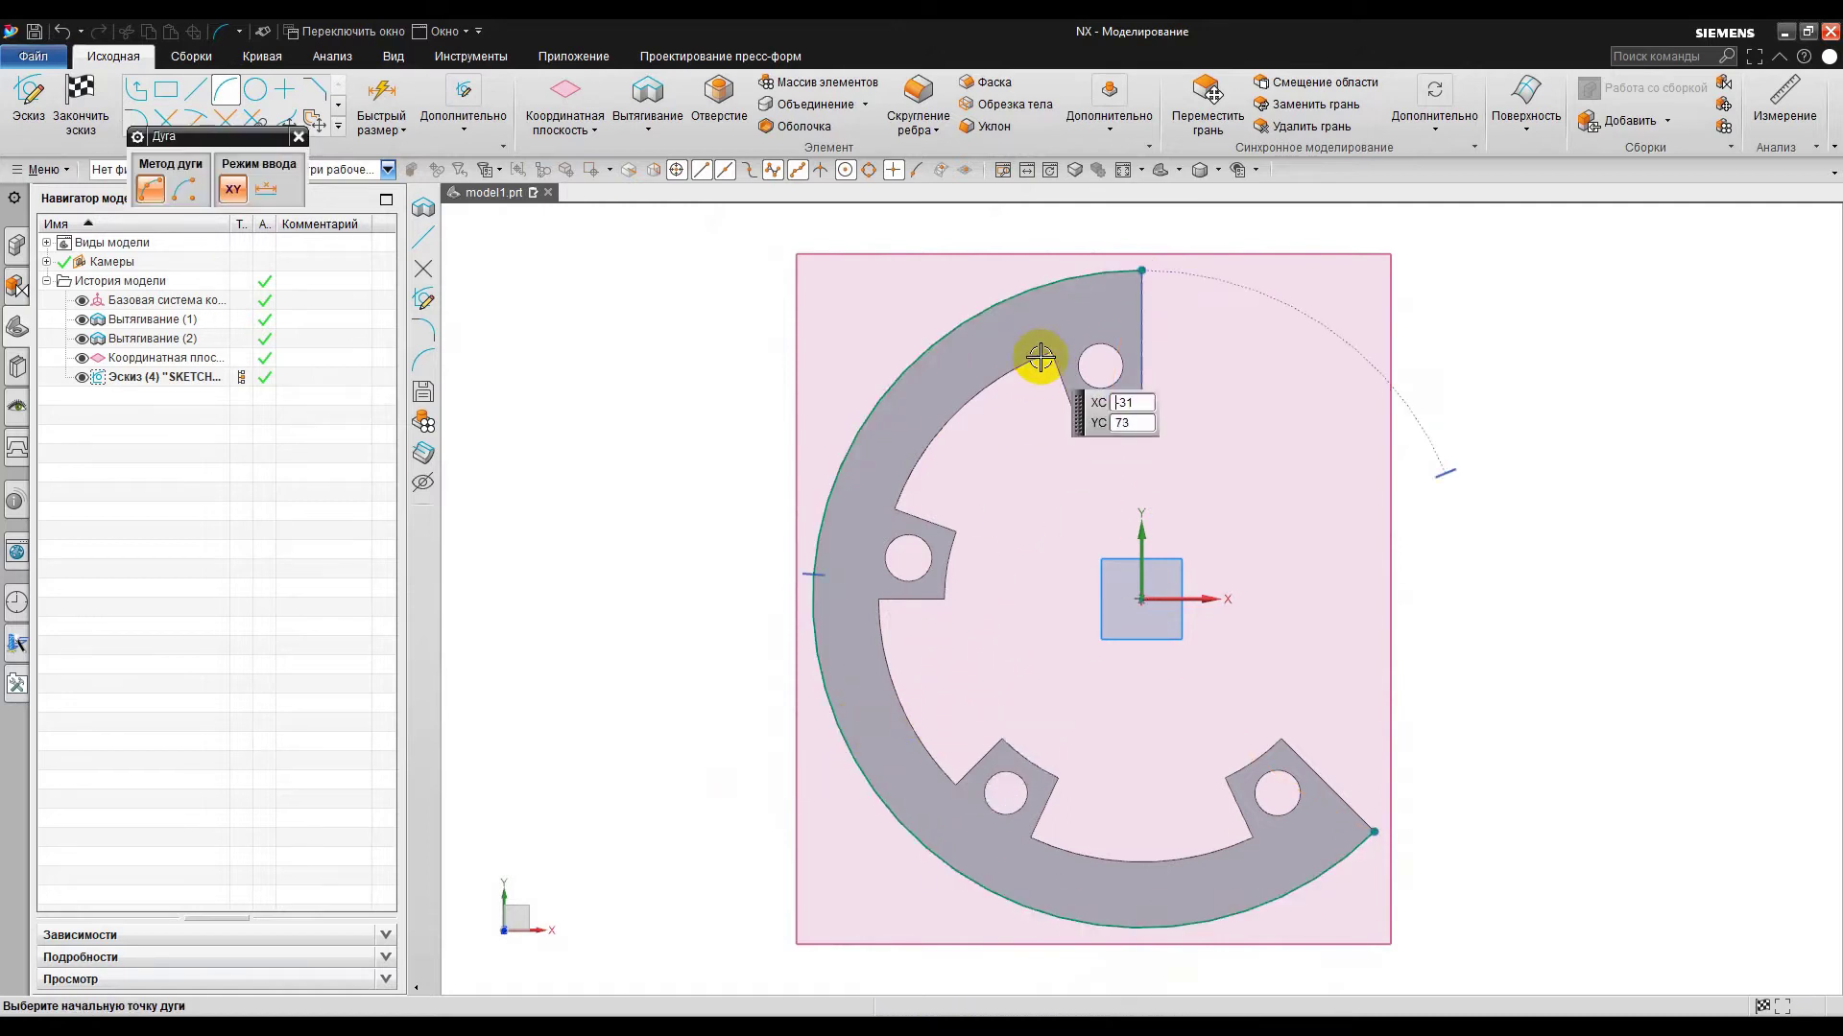
# - Trace the ring's inner edge between the top lug and the left lug with a three-point arc of 80 mm radius
pyautogui.scroll(1, 1040, 362)
pyautogui.scroll(1, 1031, 401)
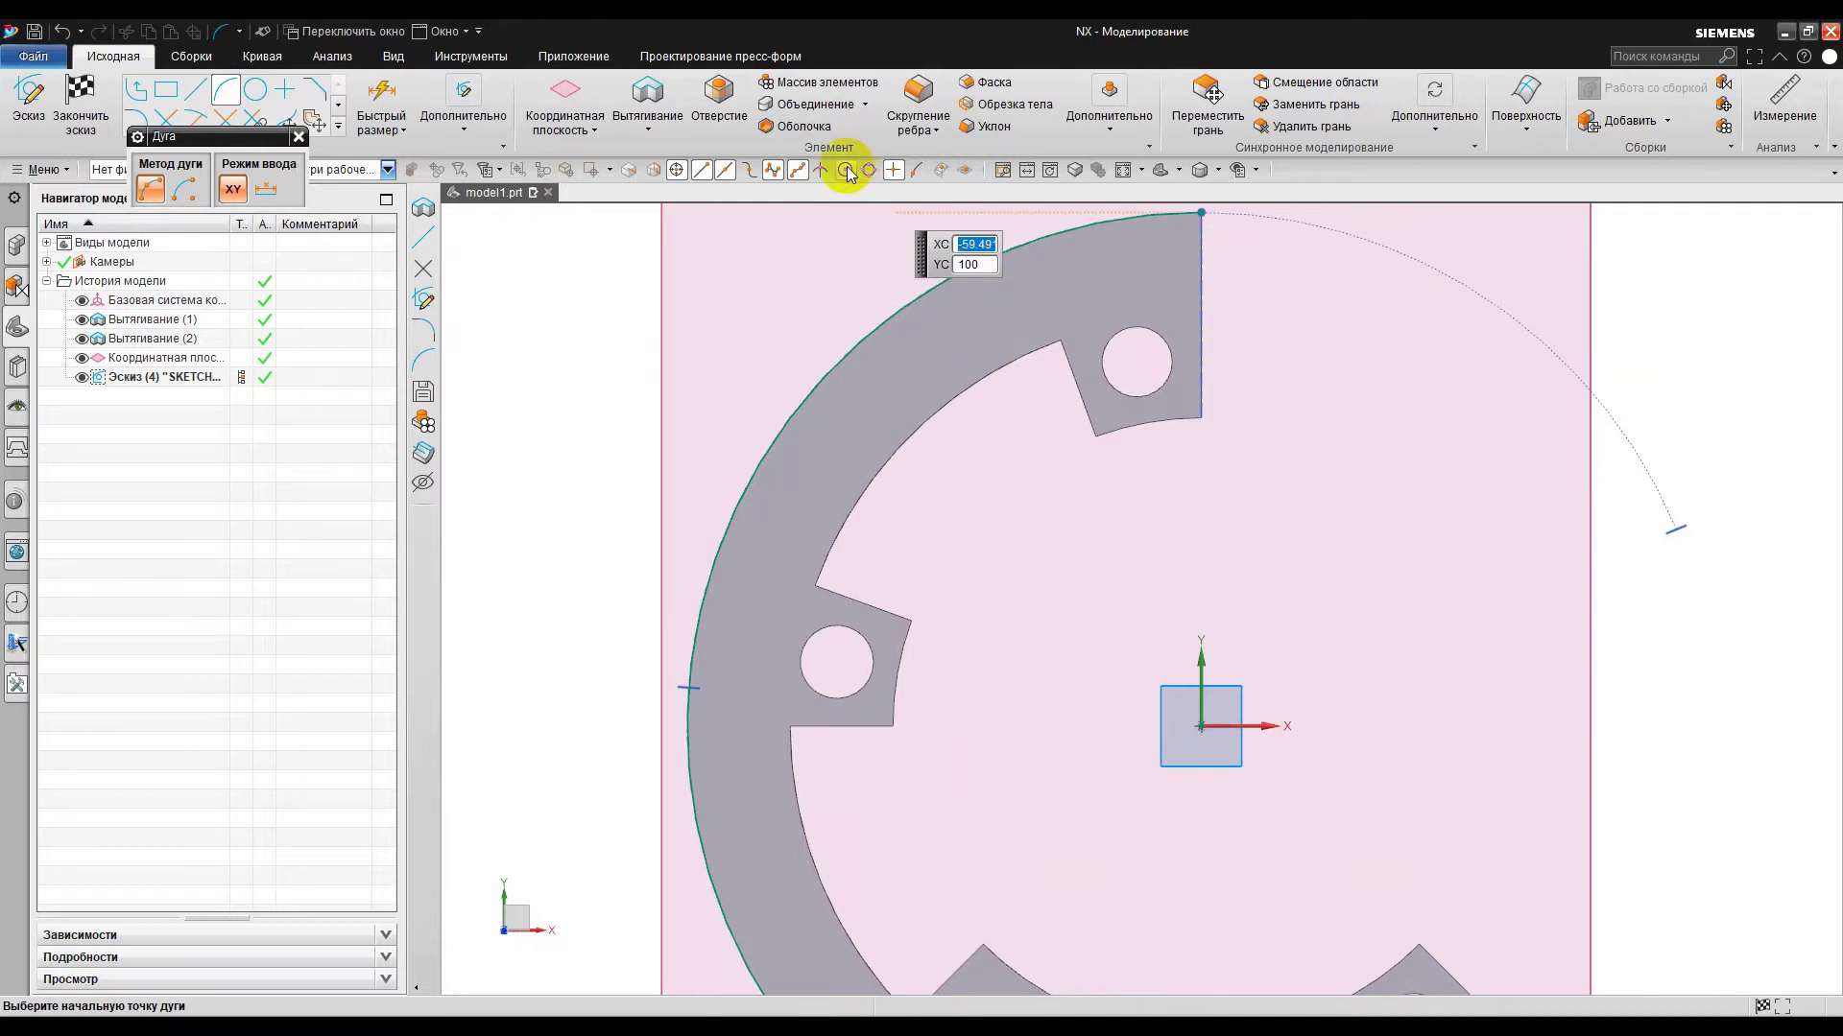
pyautogui.click(1059, 338)
pyautogui.click(818, 586)
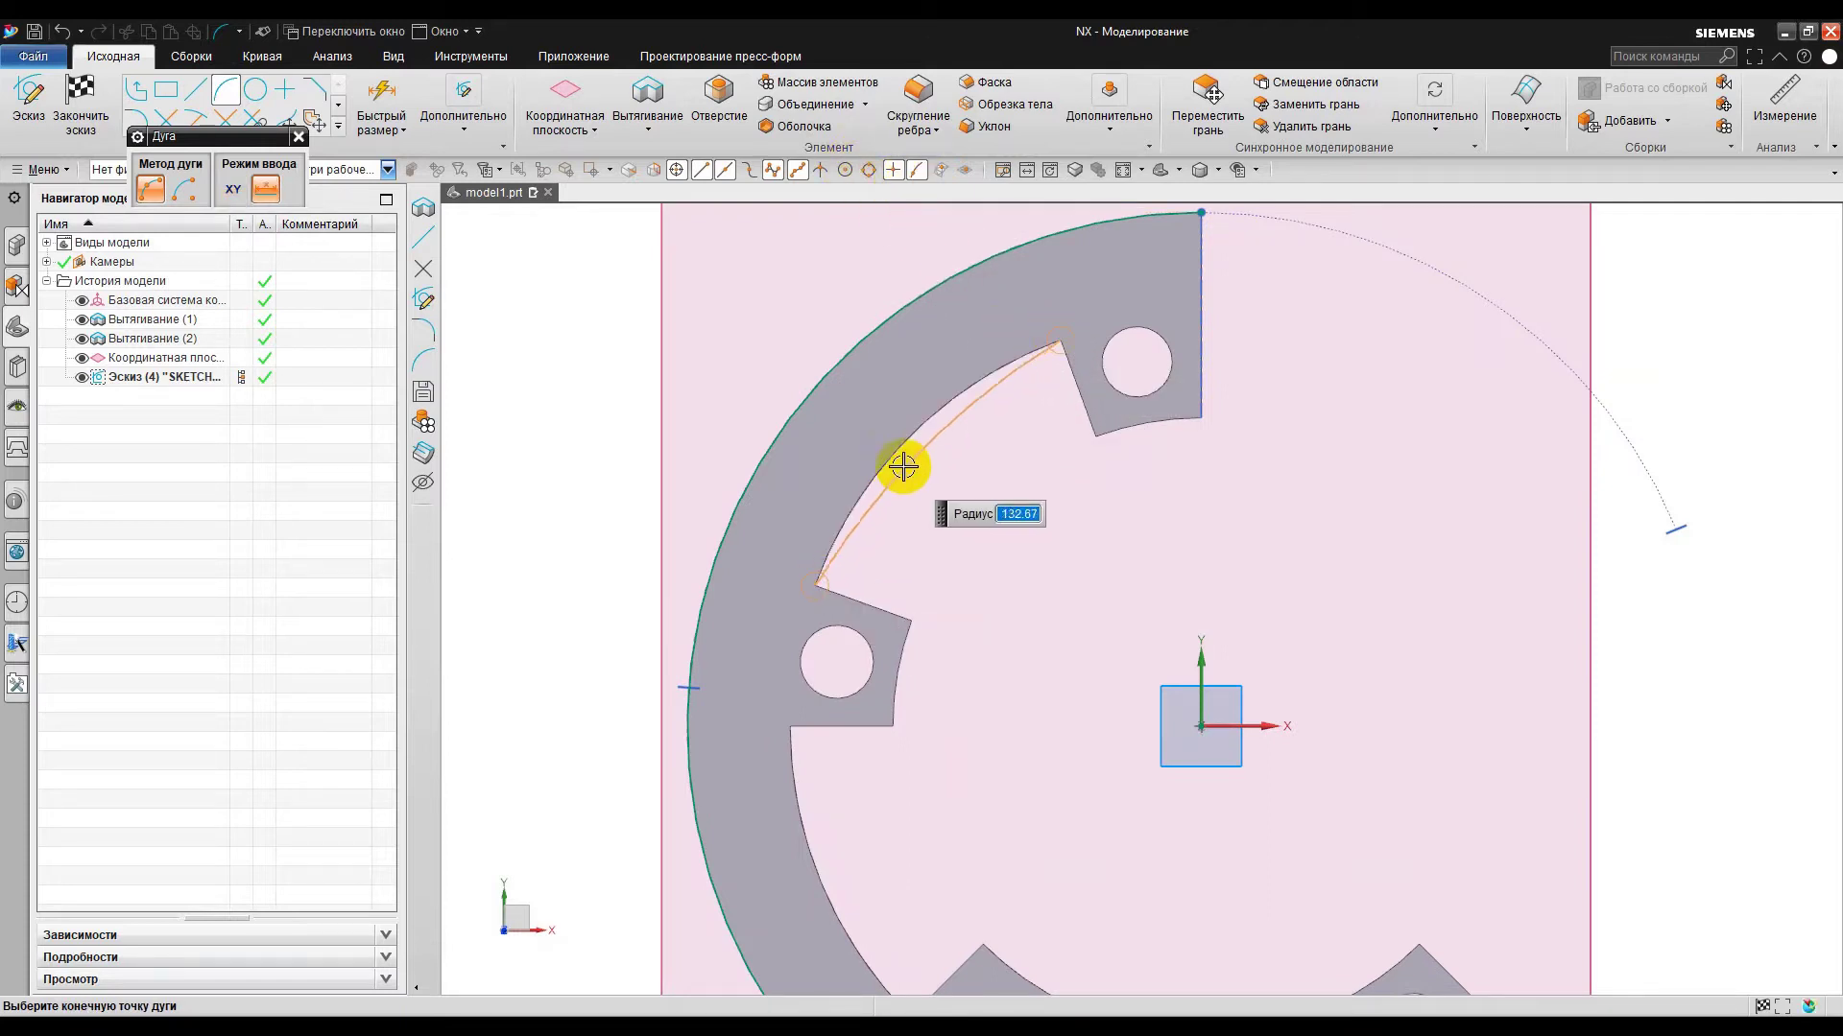
pyautogui.click(904, 449)
# - Trace the two remaining inner ring edges with three-point arcs, from left lug to lower-left lug and between the two lower lugs
pyautogui.scroll(-2, 920, 507)
pyautogui.scroll(3, 886, 705)
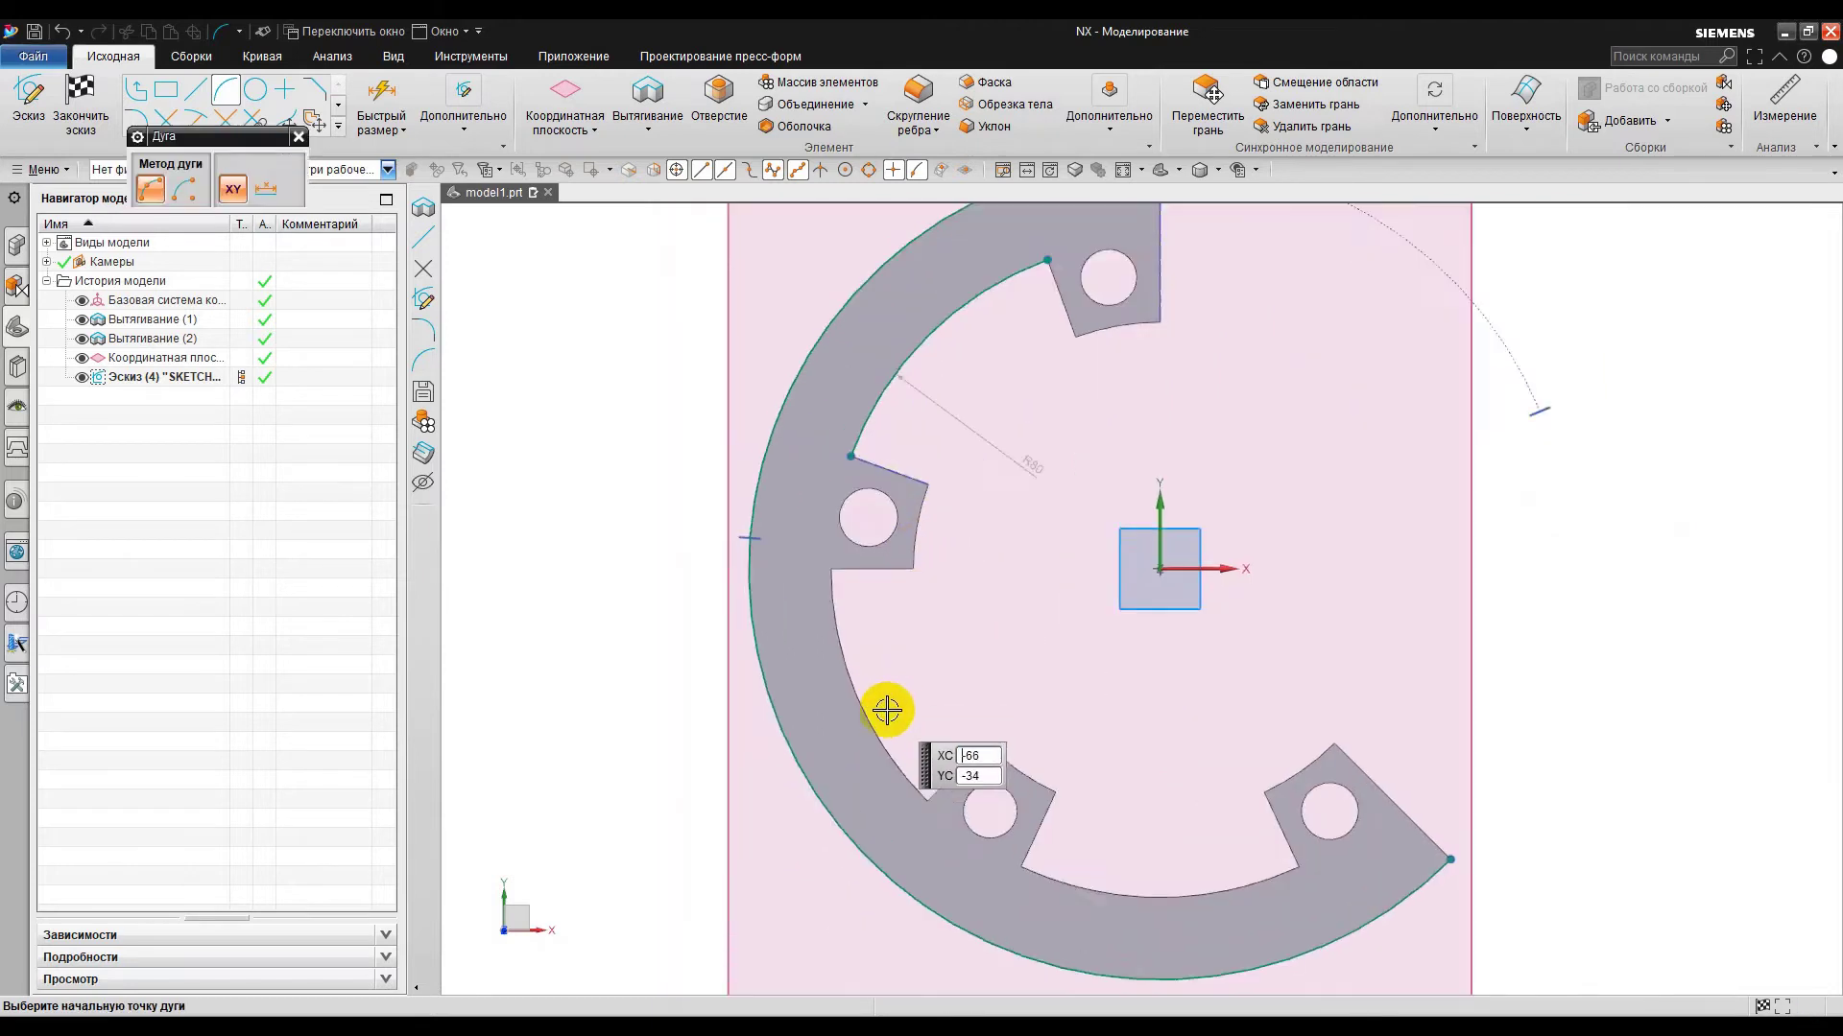
pyautogui.click(821, 537)
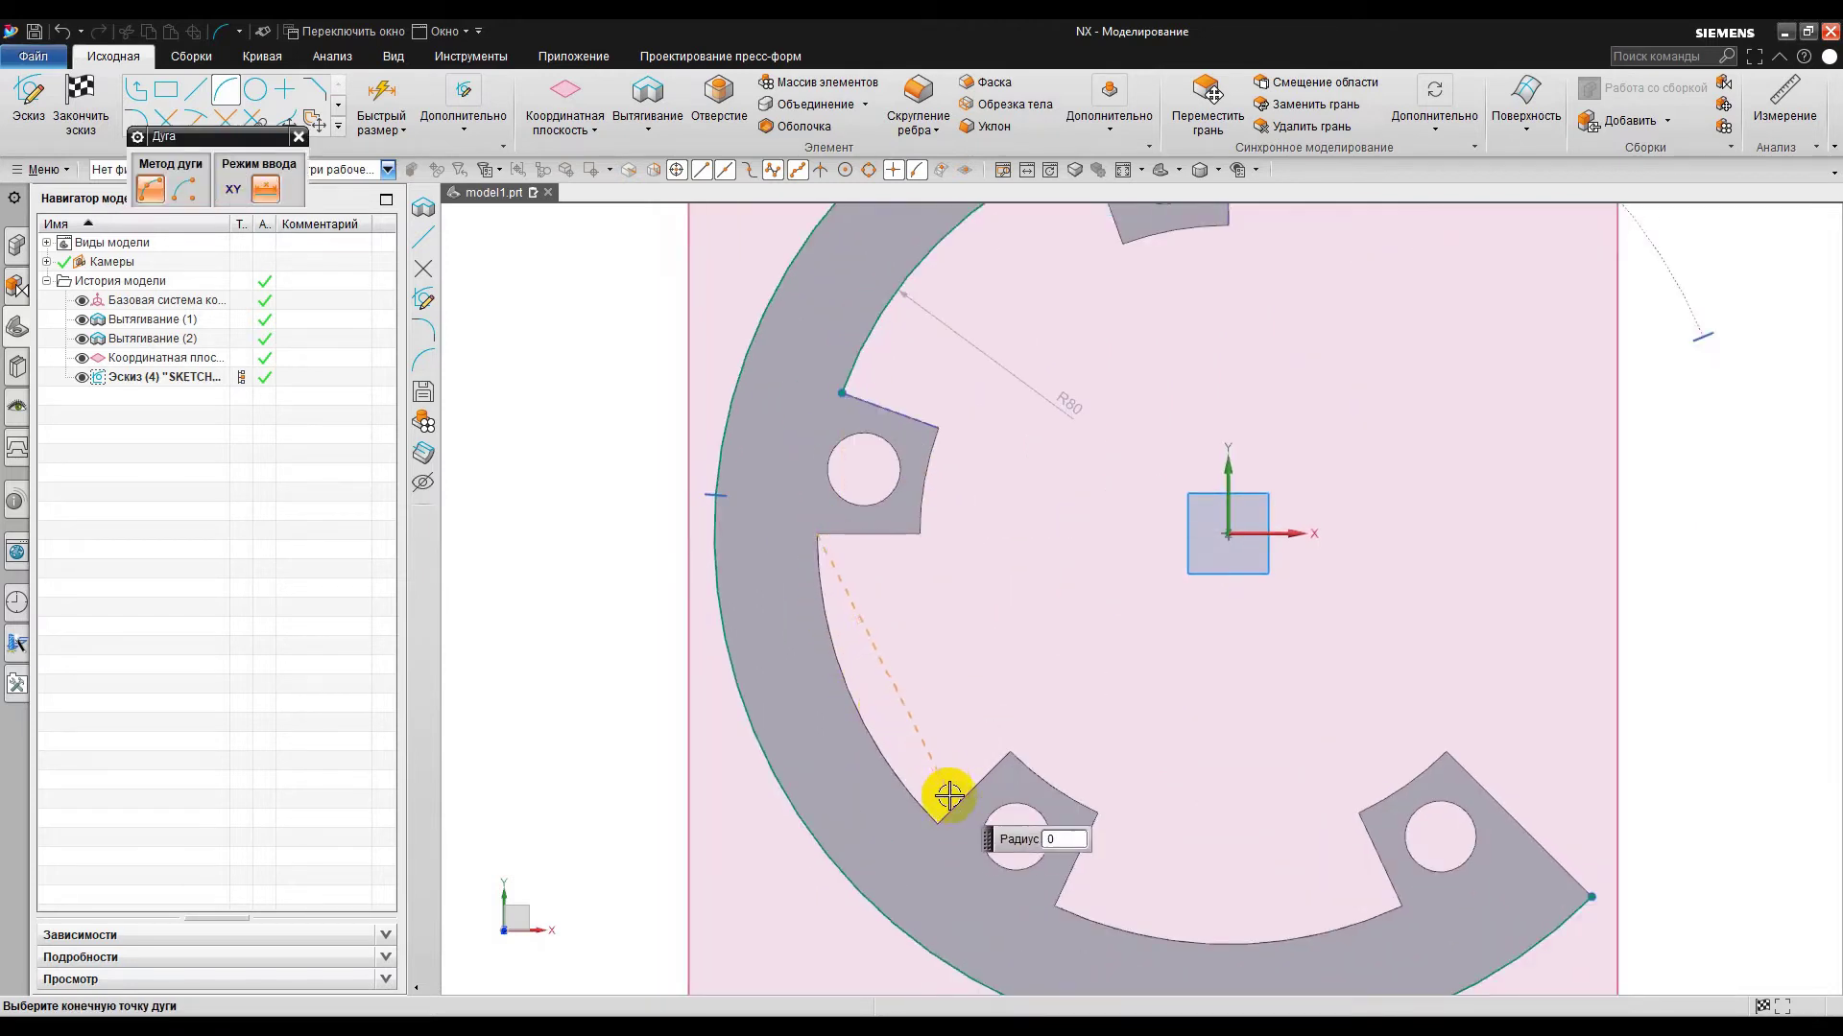
pyautogui.click(936, 820)
pyautogui.click(850, 684)
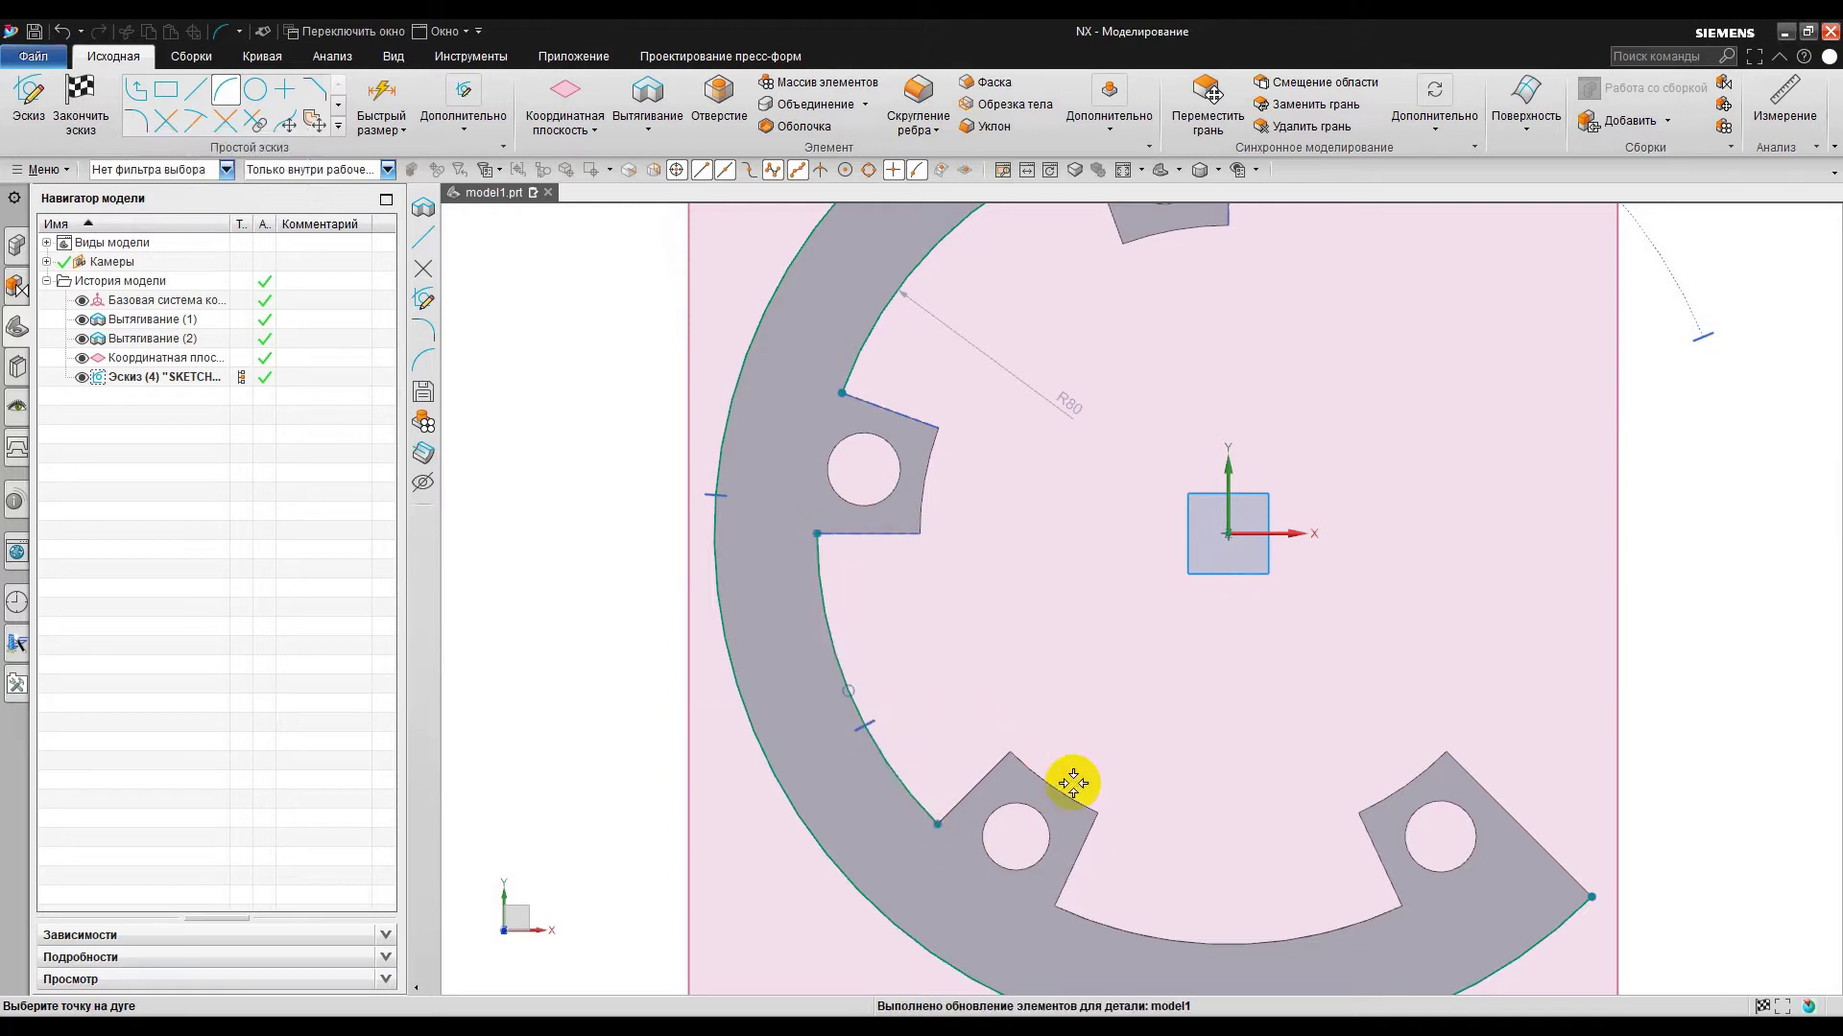
pyautogui.click(1057, 909)
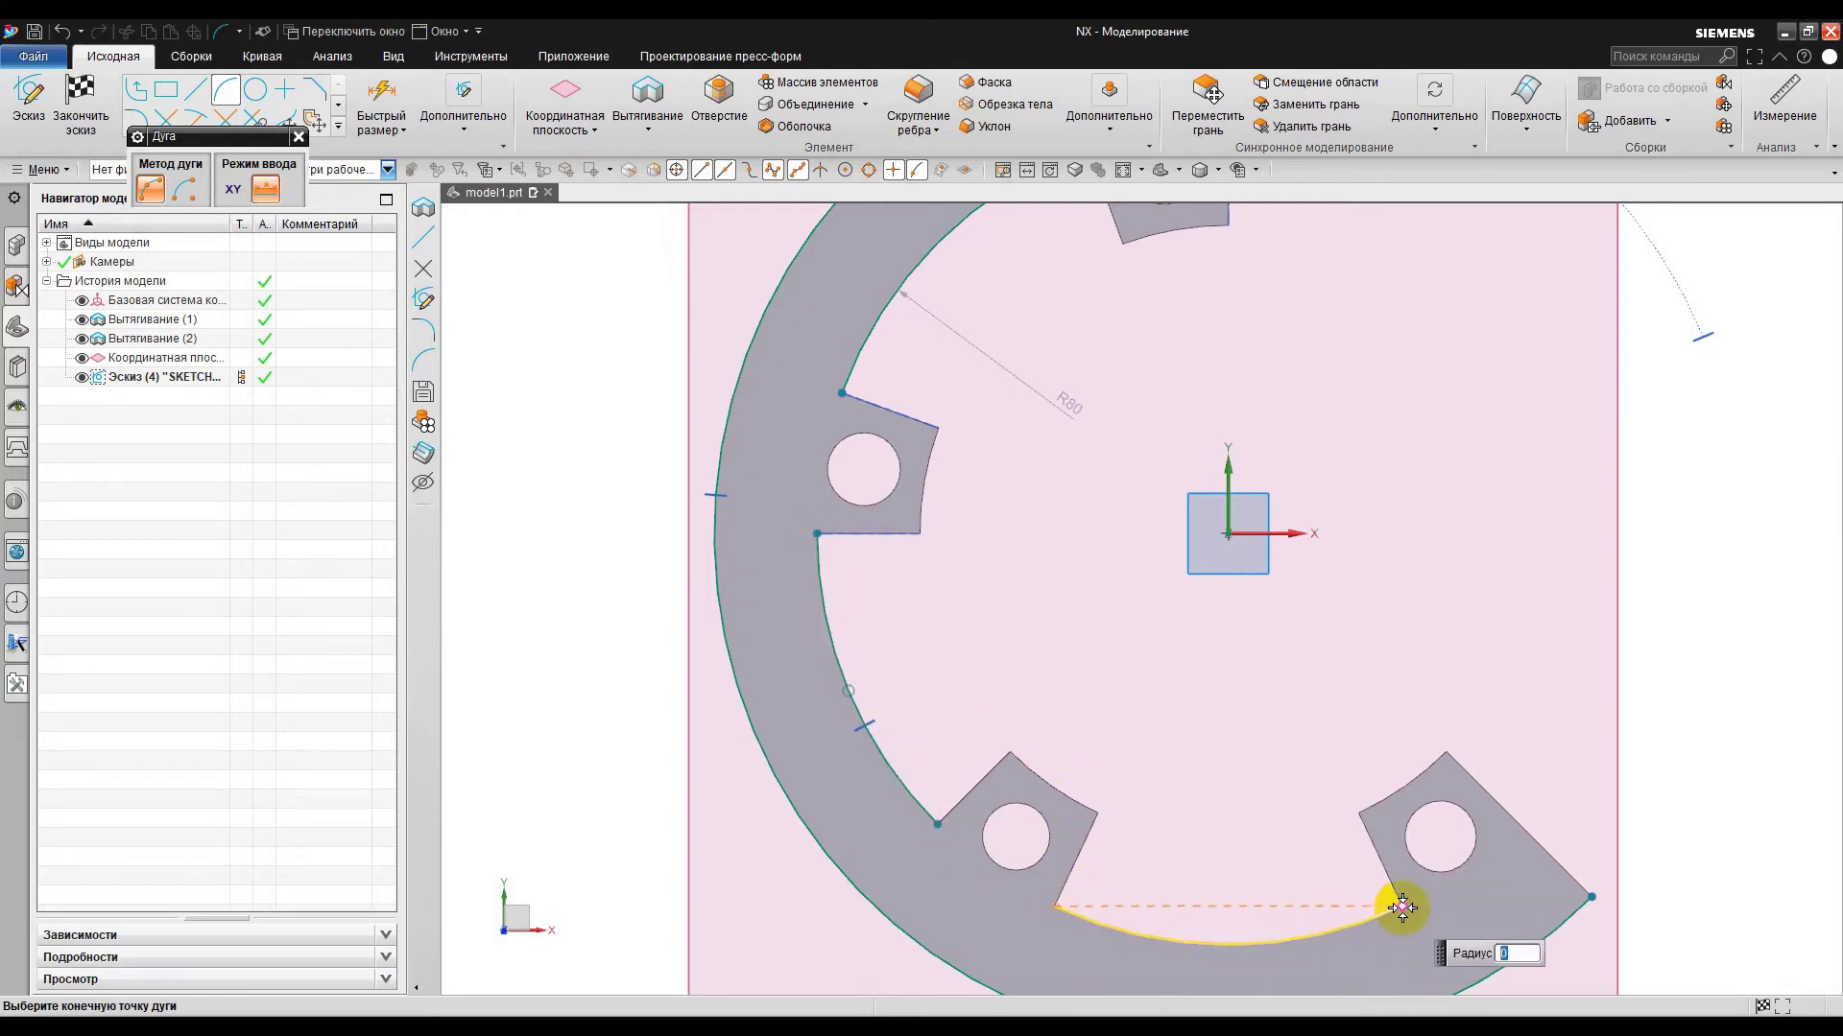
pyautogui.click(1402, 906)
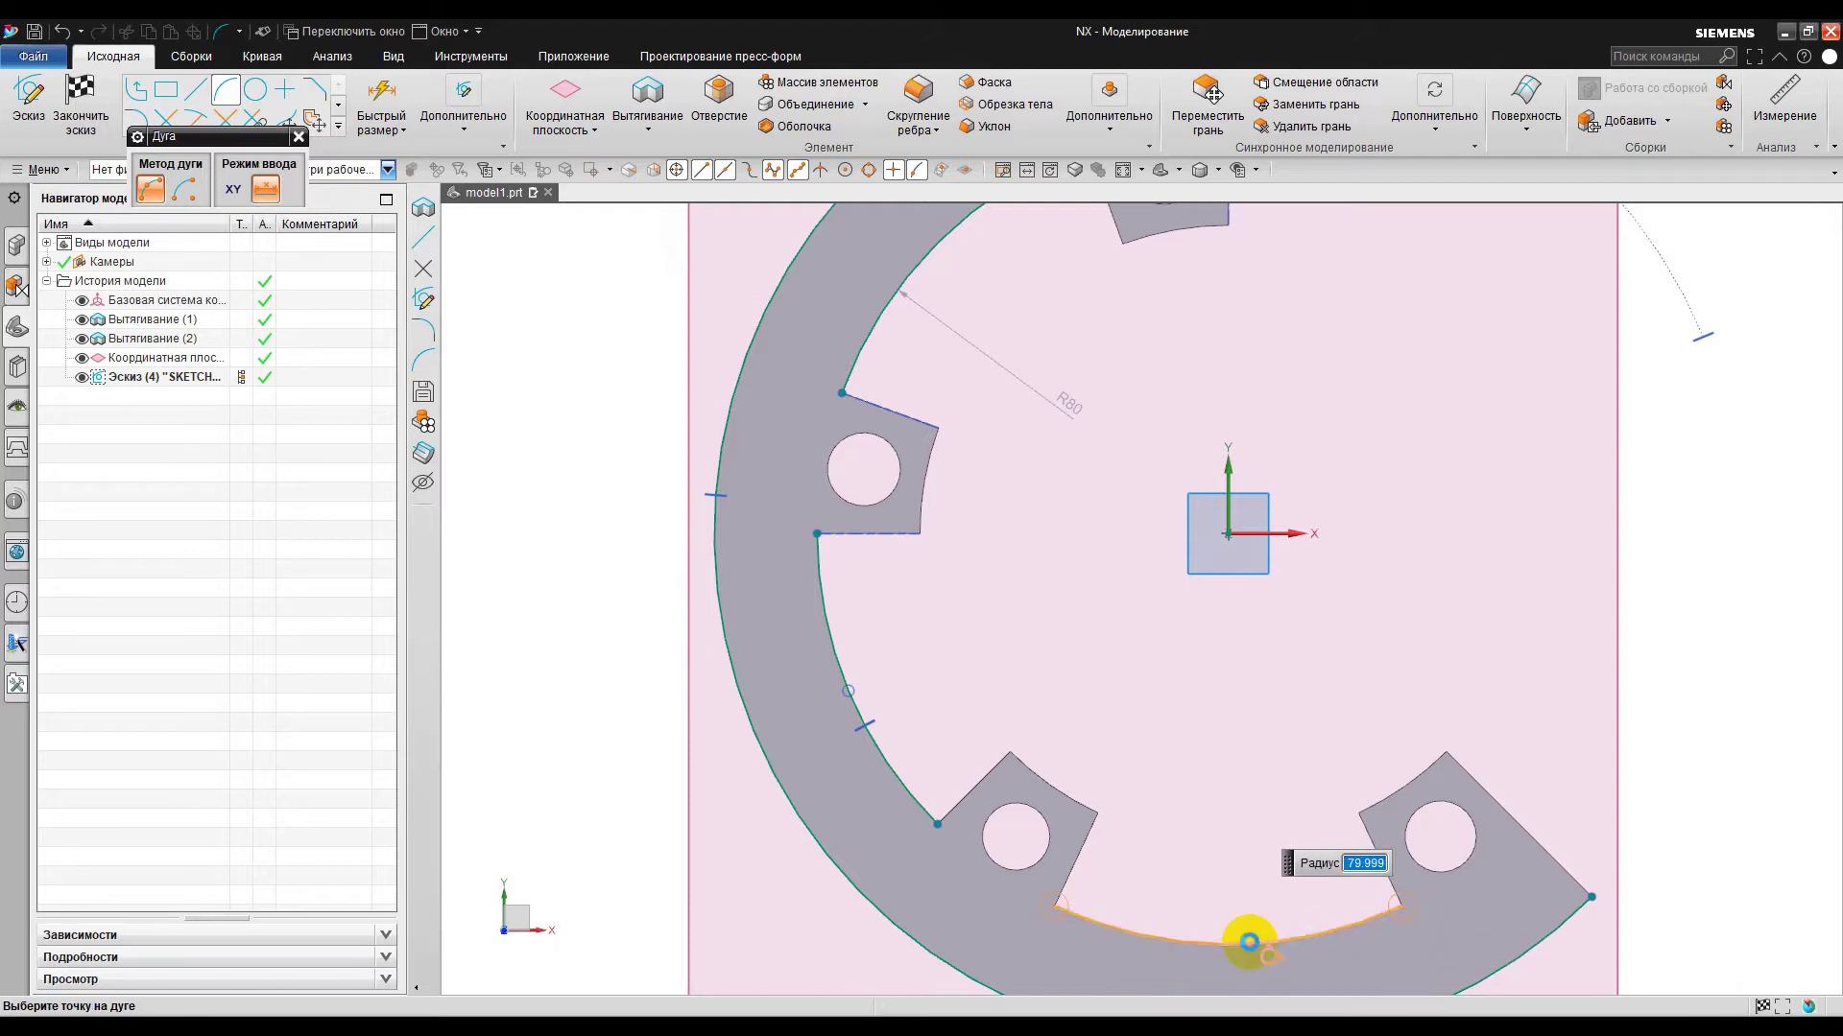
pyautogui.click(1249, 943)
# - Sketch three-point arcs along the inner end edges of the left lug and the lower-left lug
pyautogui.keyDown('shift'); pyautogui.moveTo(1221, 843); pyautogui.dragTo(1205, 720, button='middle'); pyautogui.keyUp('shift')
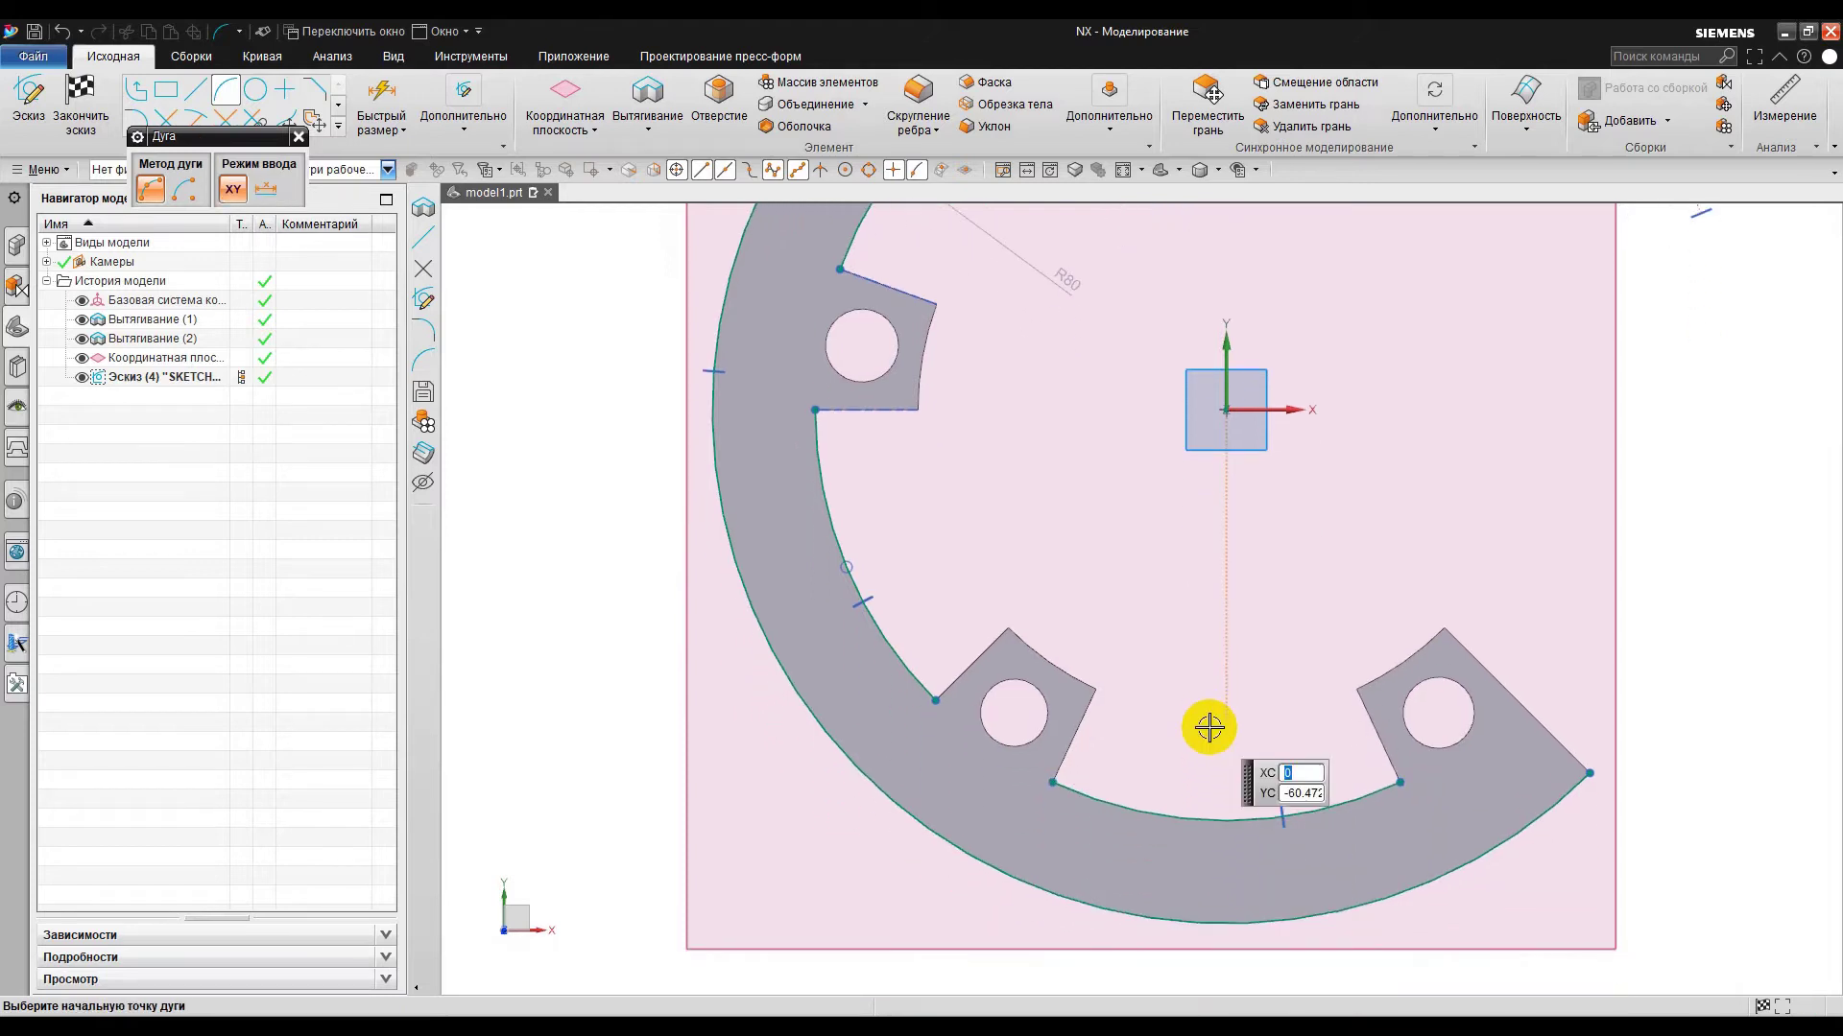
pyautogui.scroll(2, 934, 305)
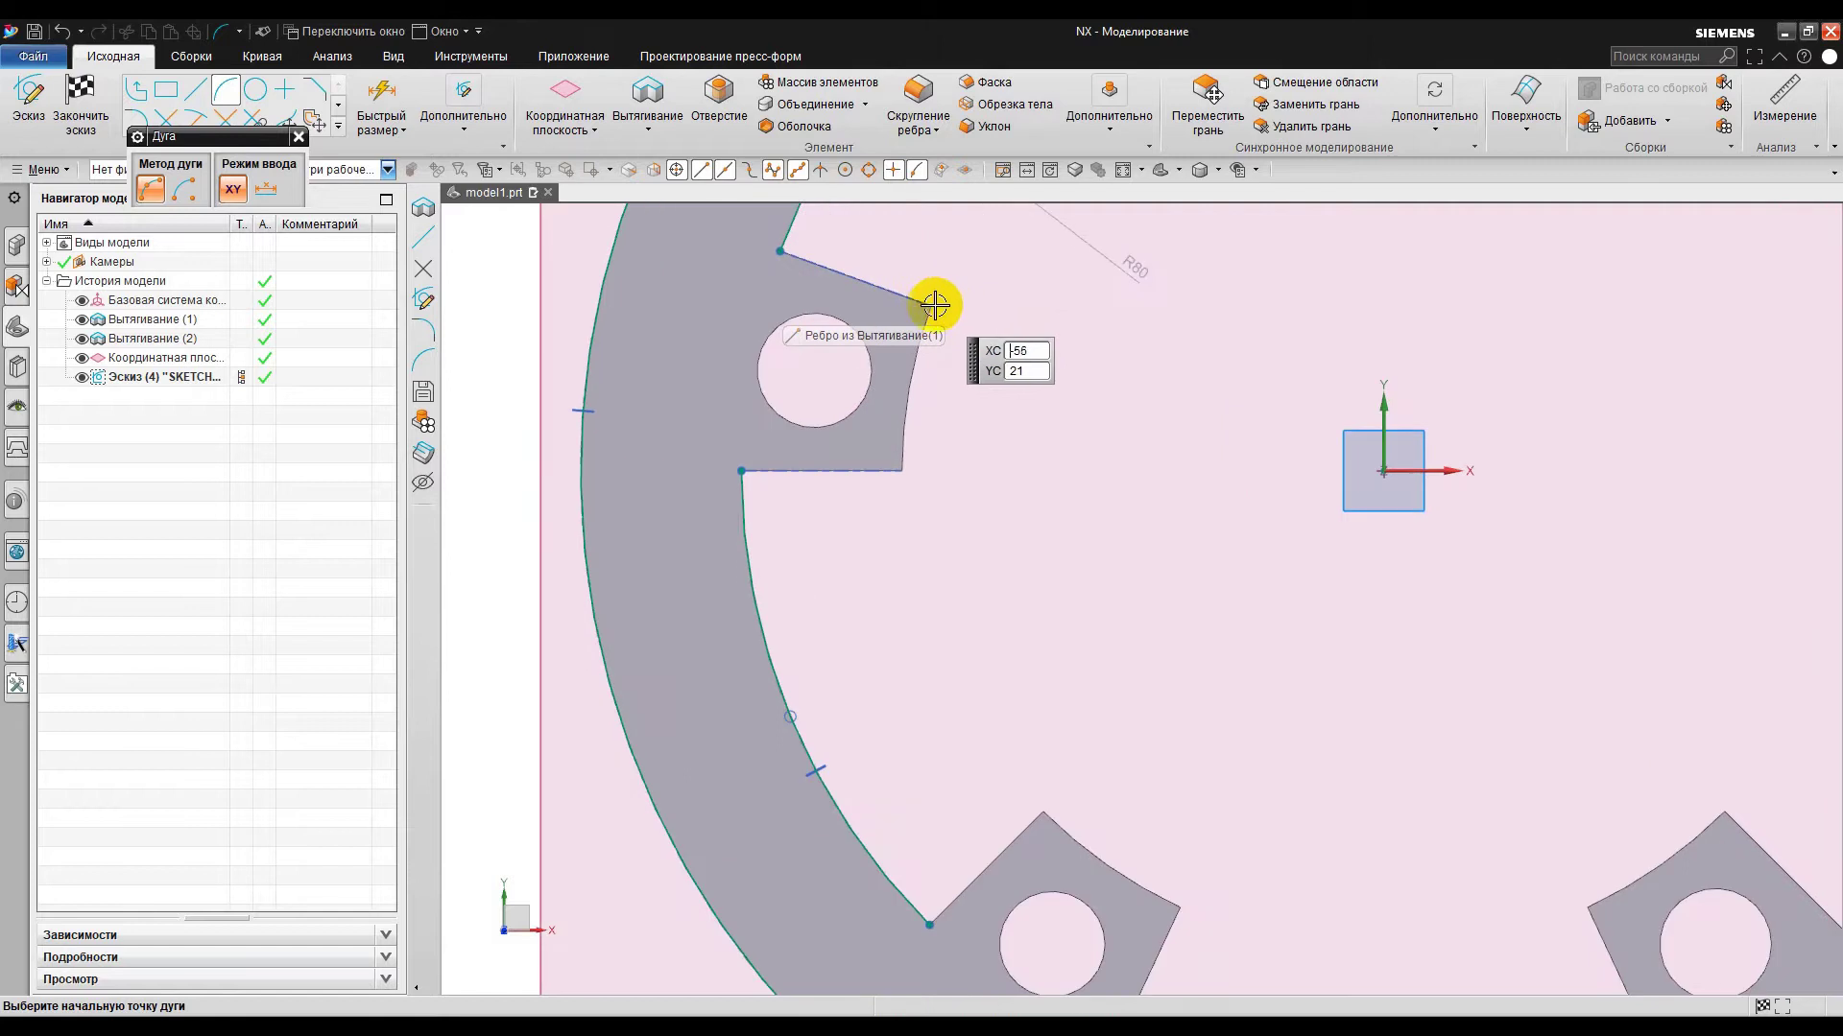
pyautogui.click(934, 305)
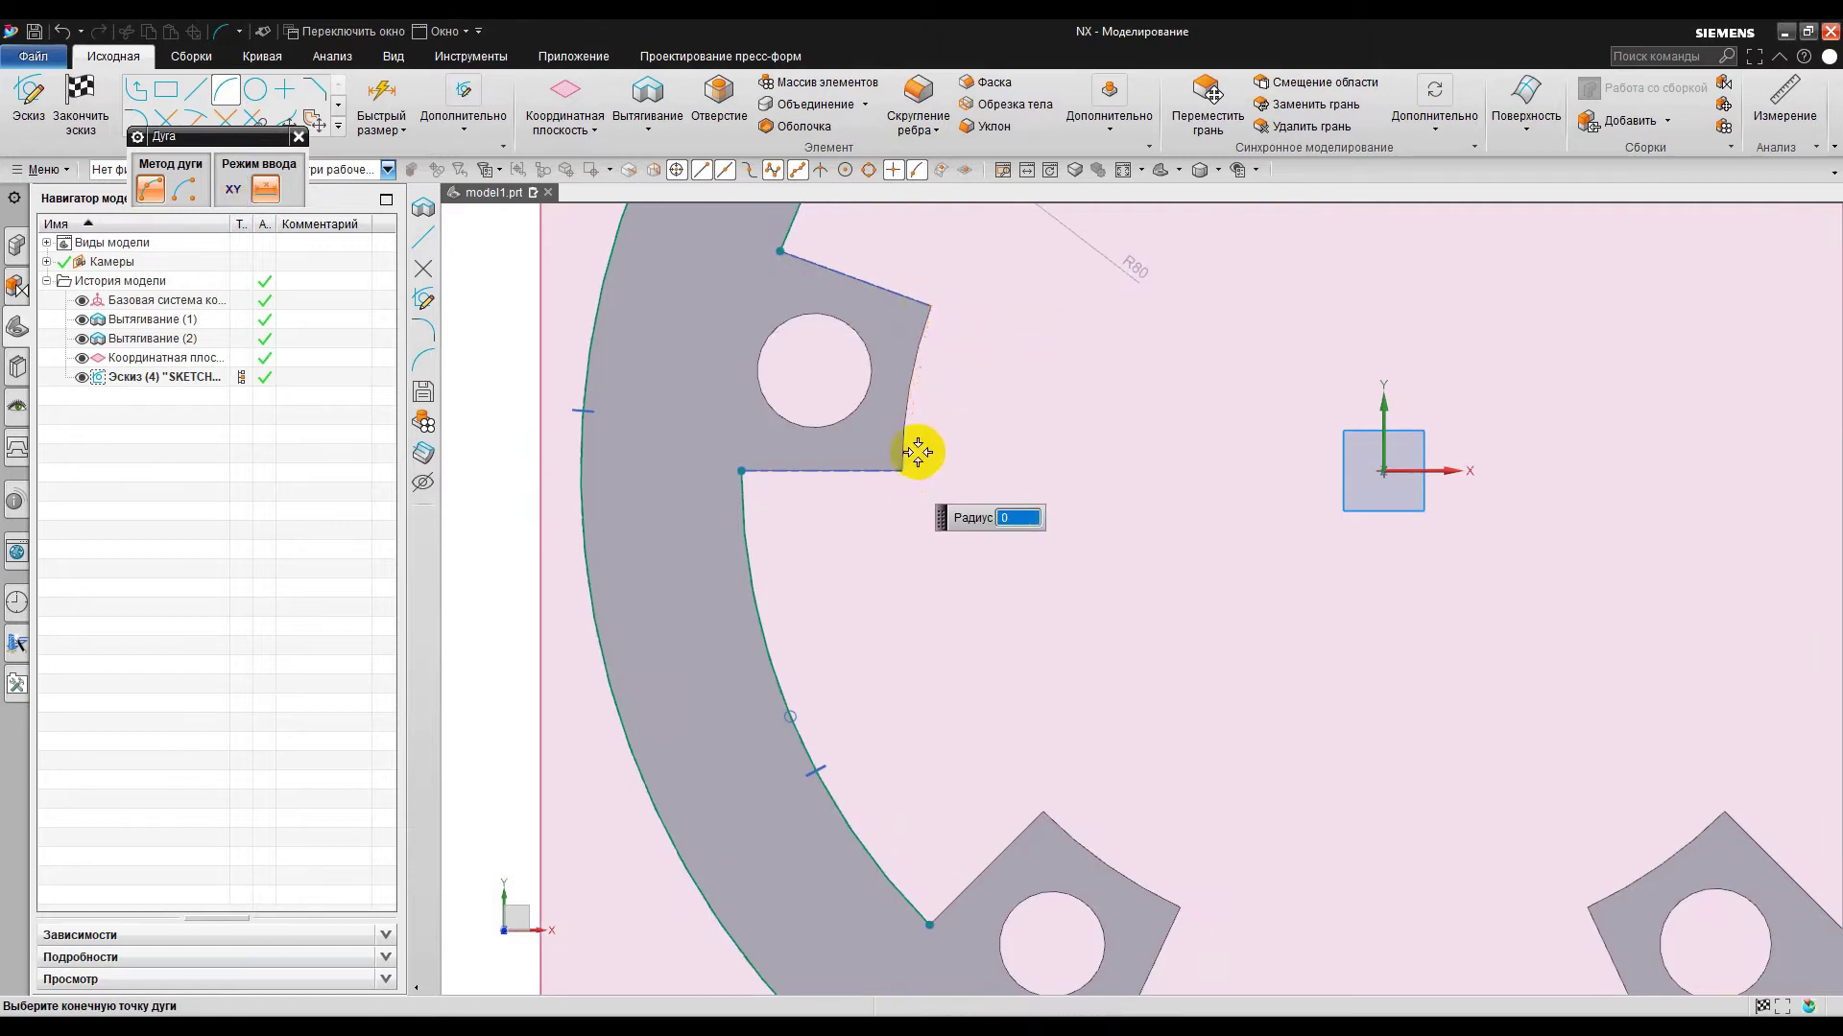
pyautogui.click(903, 469)
pyautogui.click(912, 384)
pyautogui.click(1045, 815)
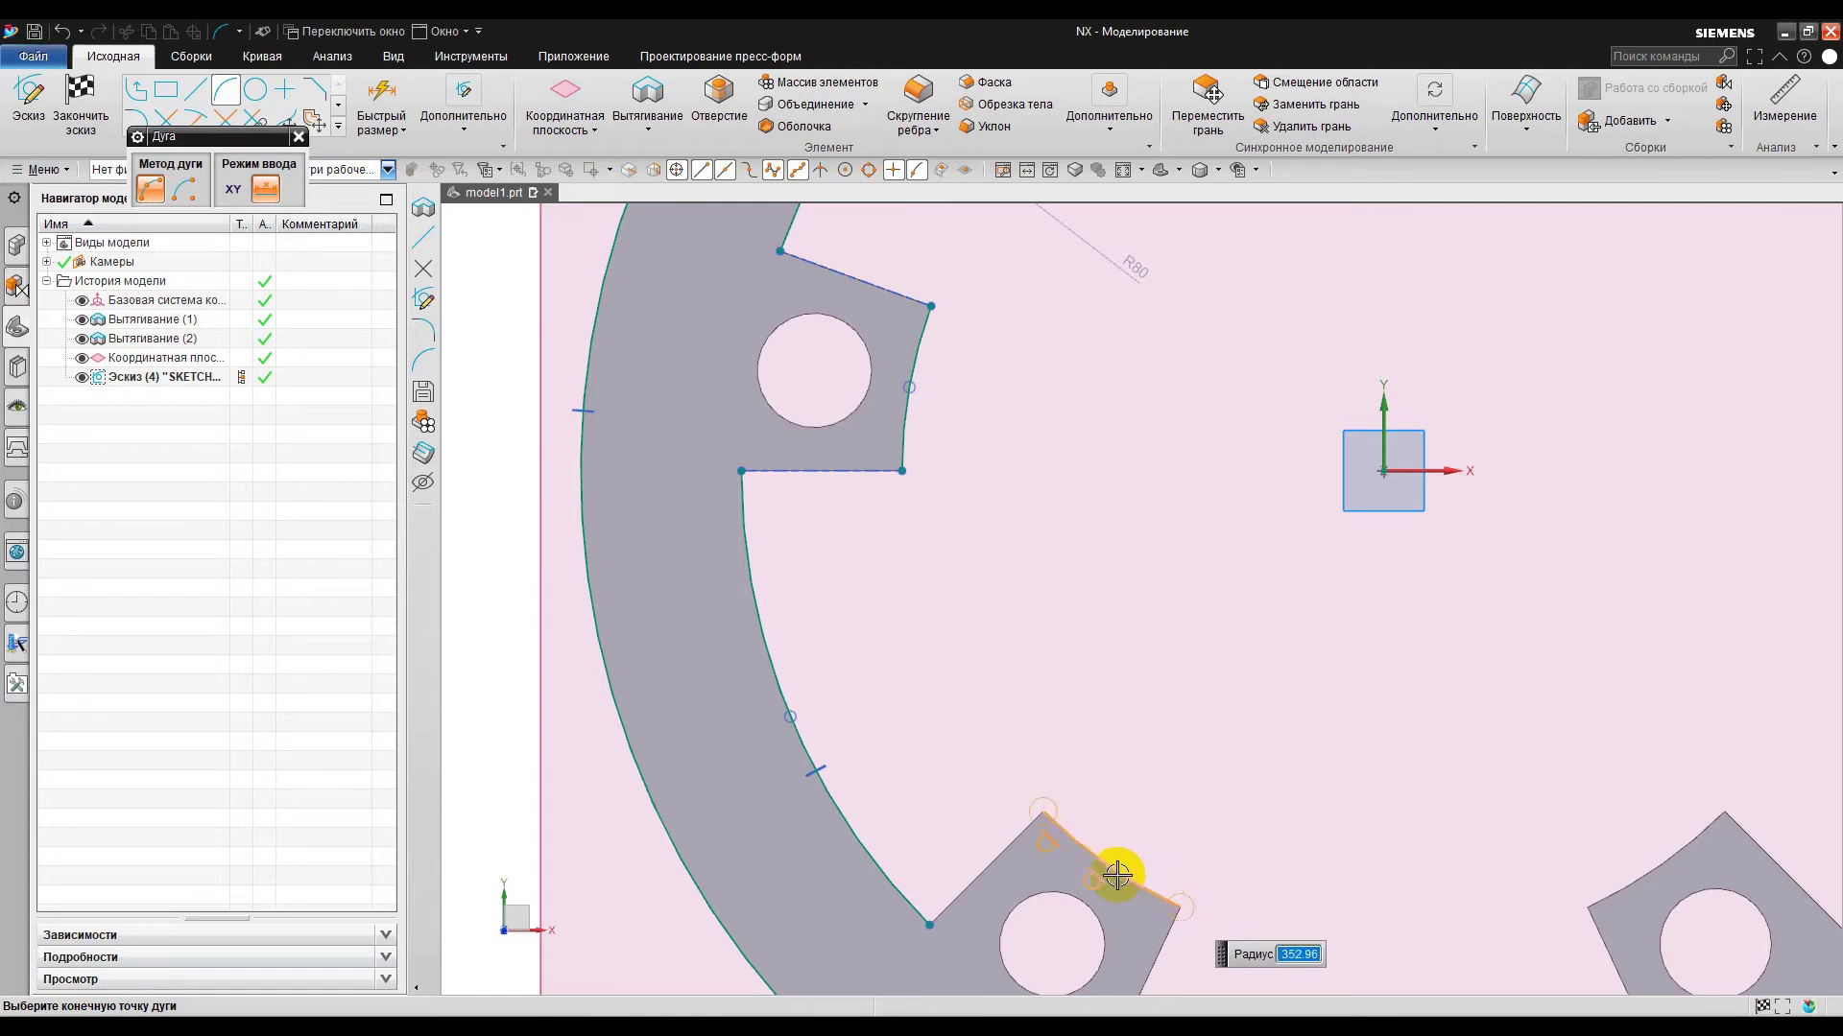
pyautogui.click(1179, 906)
pyautogui.click(1108, 869)
# - Sketch a three-point arc along the inner end edge of the lower-right lug
pyautogui.moveTo(1164, 794)
pyautogui.keyDown('shift'); pyautogui.mouseDown(button='middle')
pyautogui.moveTo(1040, 646)
pyautogui.moveTo(803, 502)
pyautogui.mouseUp(button='middle'); pyautogui.keyUp('shift')
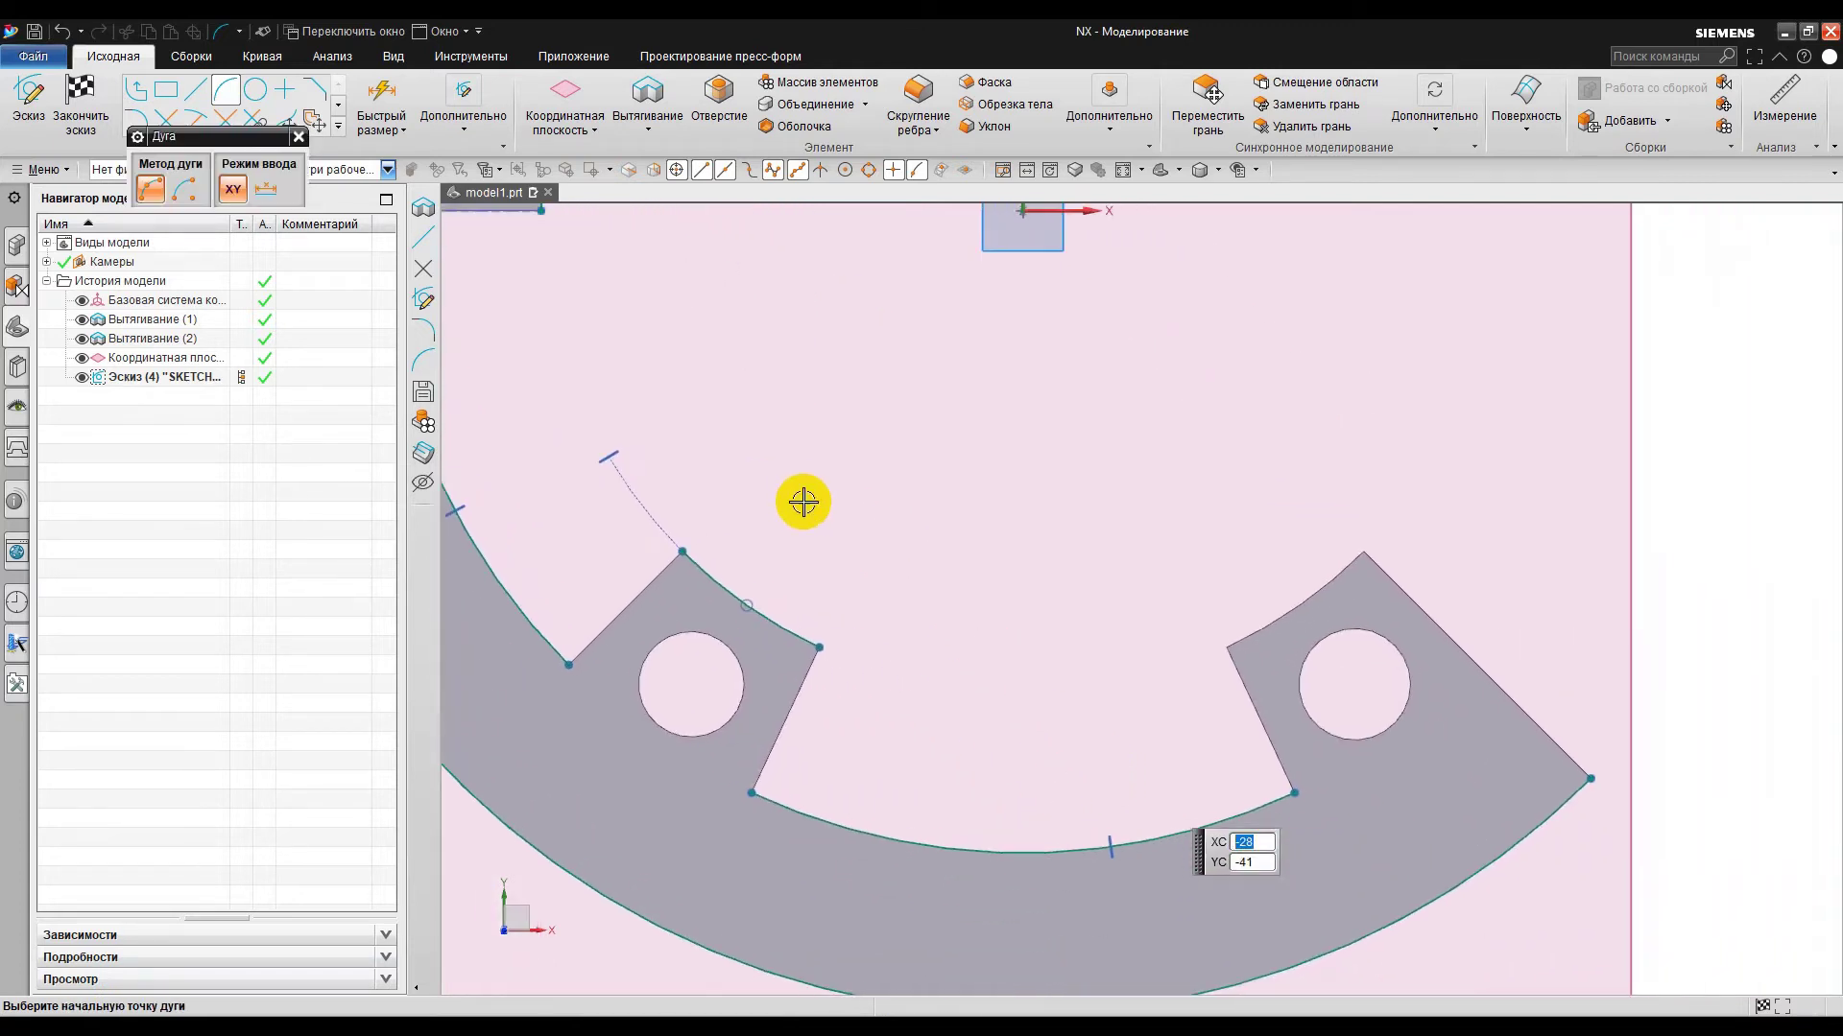
pyautogui.click(1227, 644)
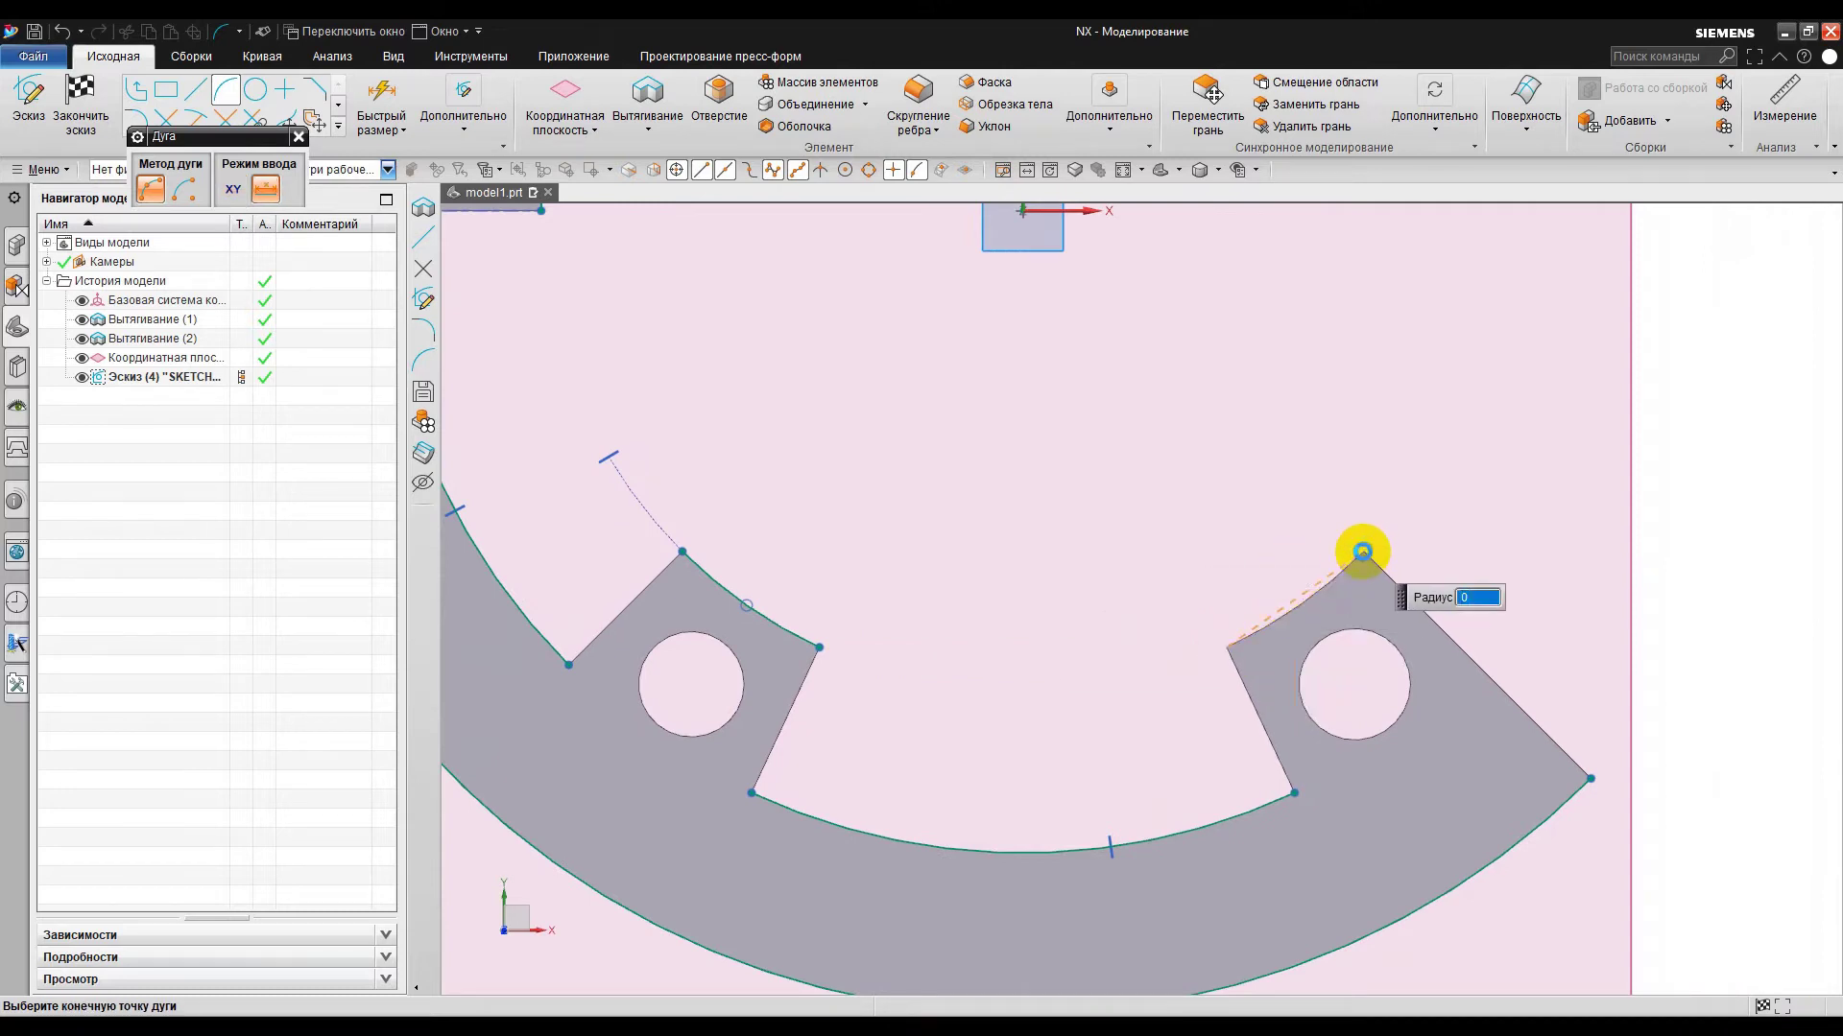
pyautogui.click(1363, 552)
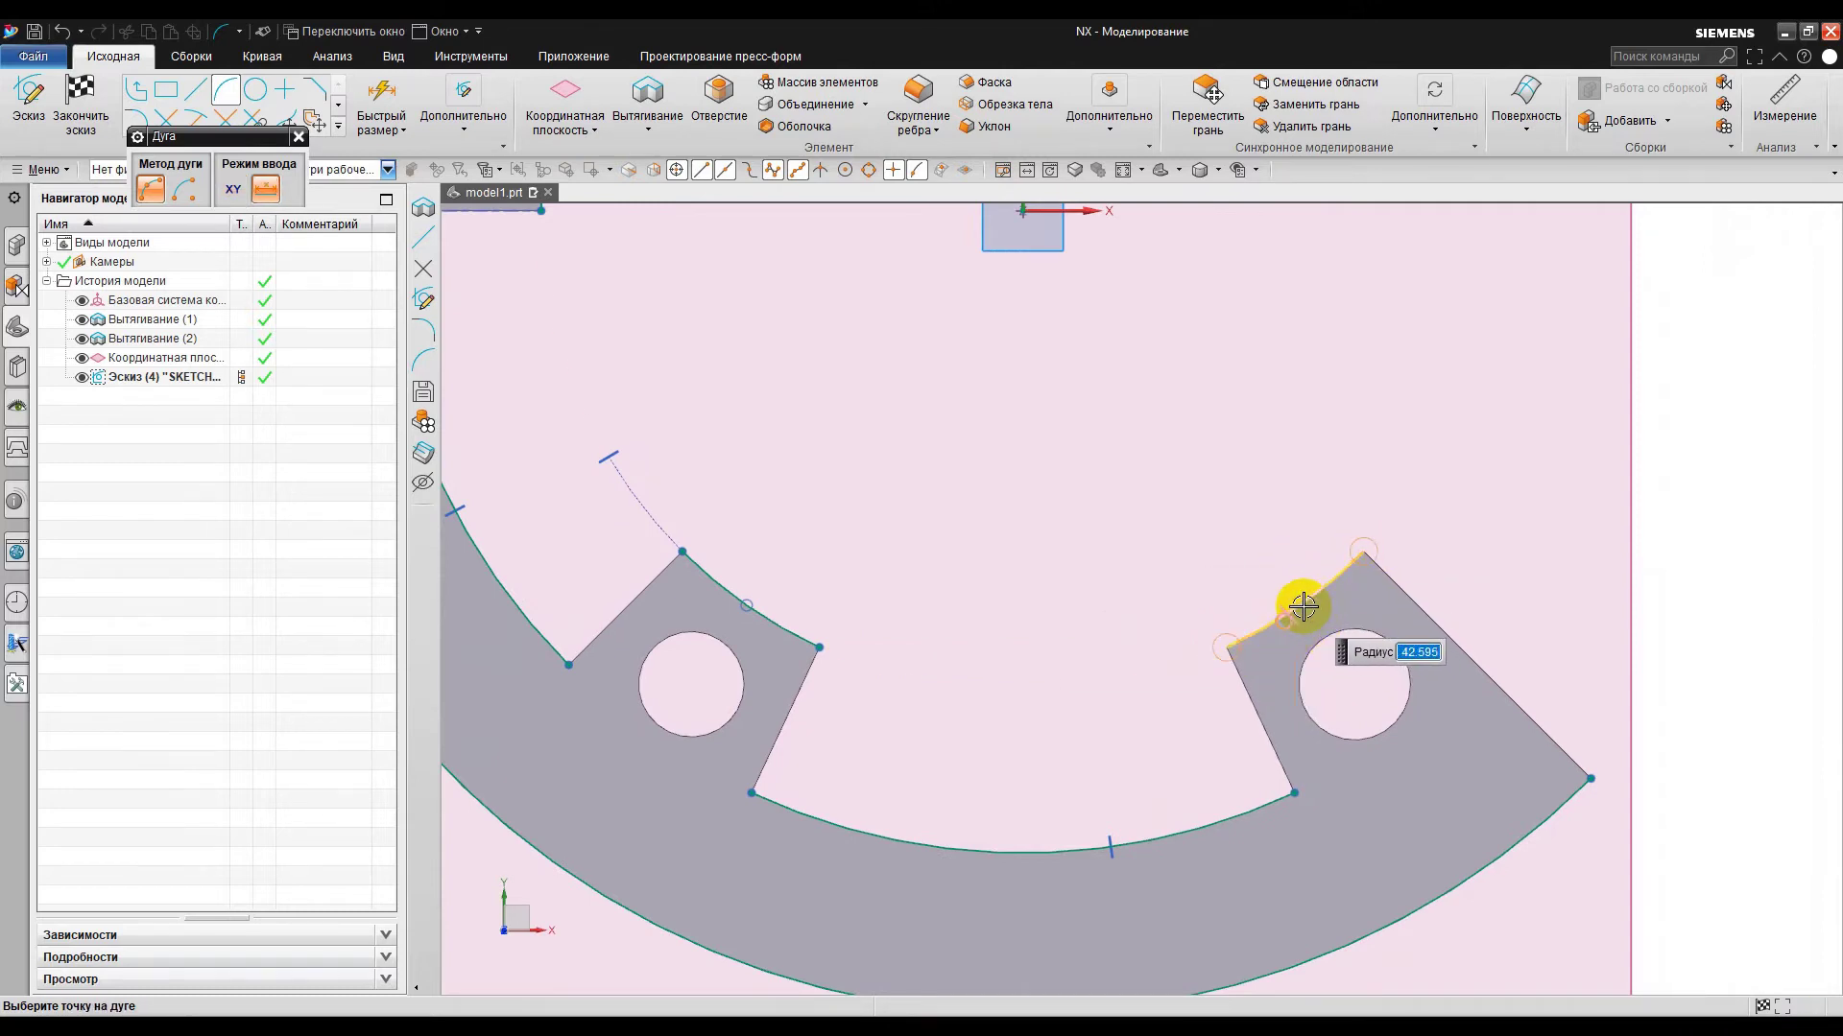
pyautogui.click(1303, 606)
# - Sketch a three-point arc along the inner end edge of the top lug and finish the Arc command
pyautogui.keyDown('shift'); pyautogui.moveTo(1051, 456); pyautogui.dragTo(1122, 1032, button='middle'); pyautogui.keyUp('shift')
pyautogui.click(899, 363)
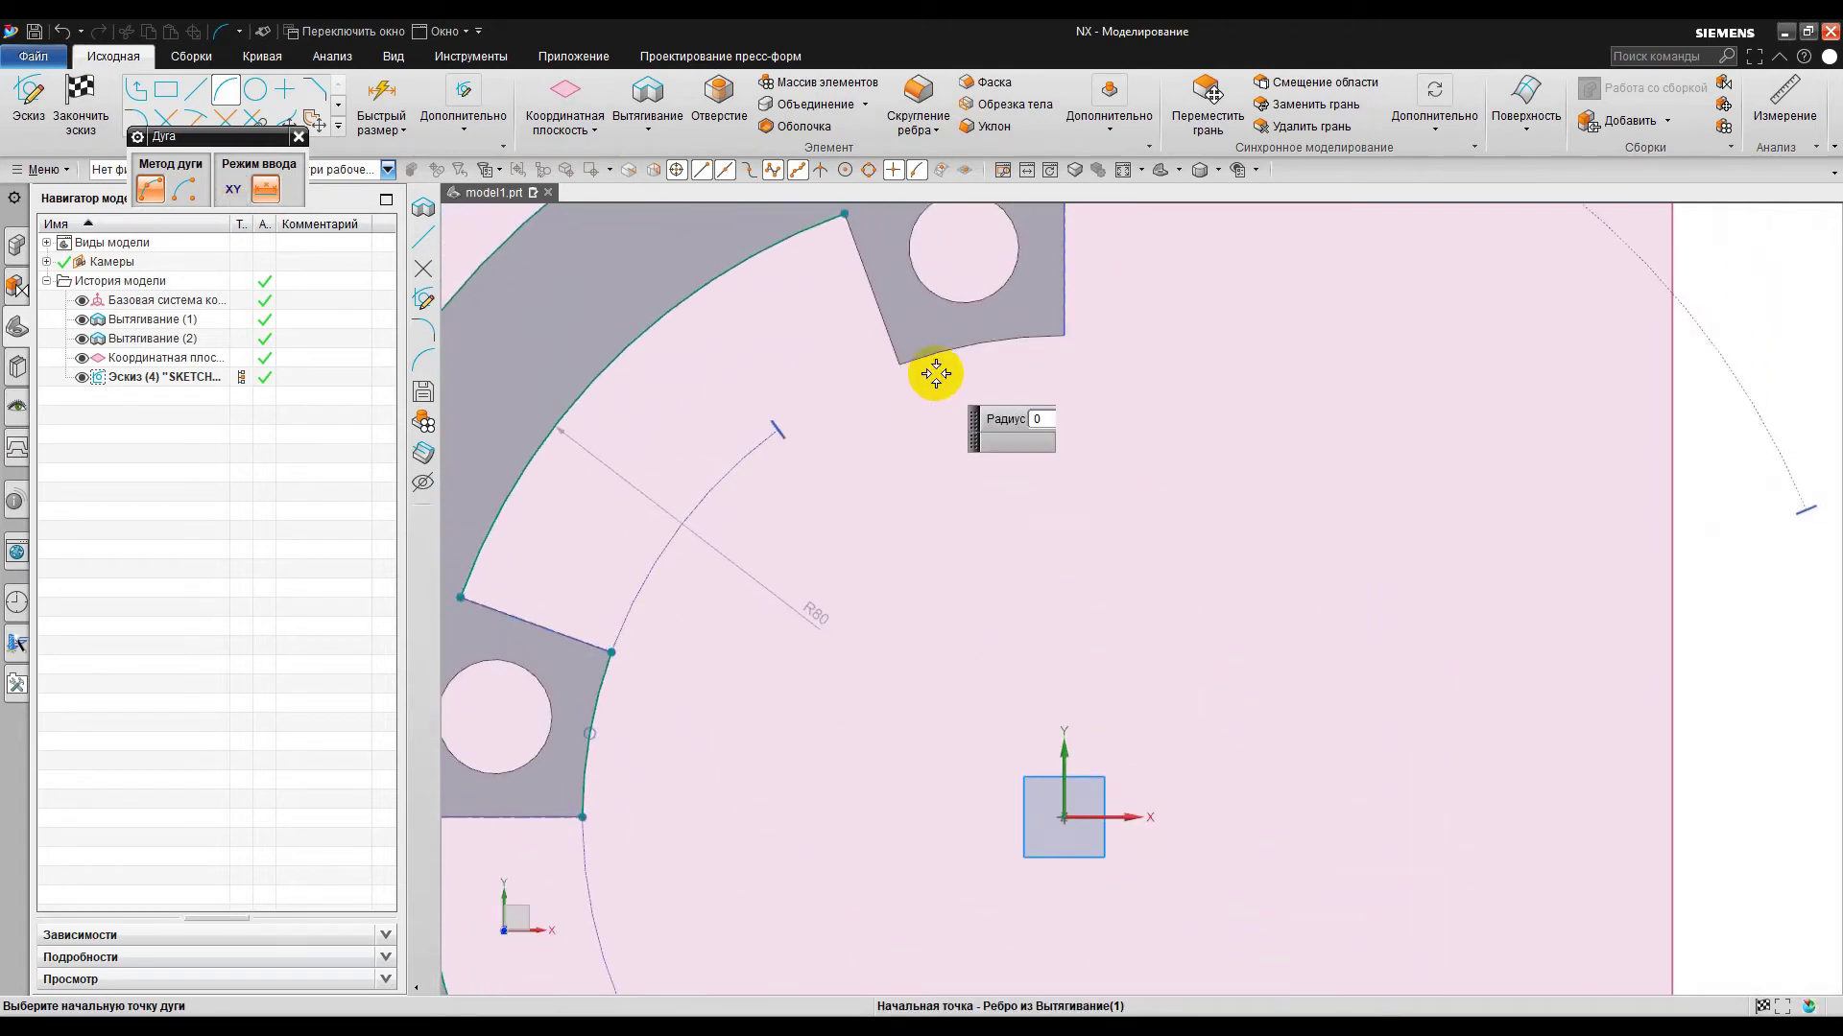
pyautogui.click(1066, 338)
pyautogui.click(995, 332)
pyautogui.scroll(-4, 988, 437)
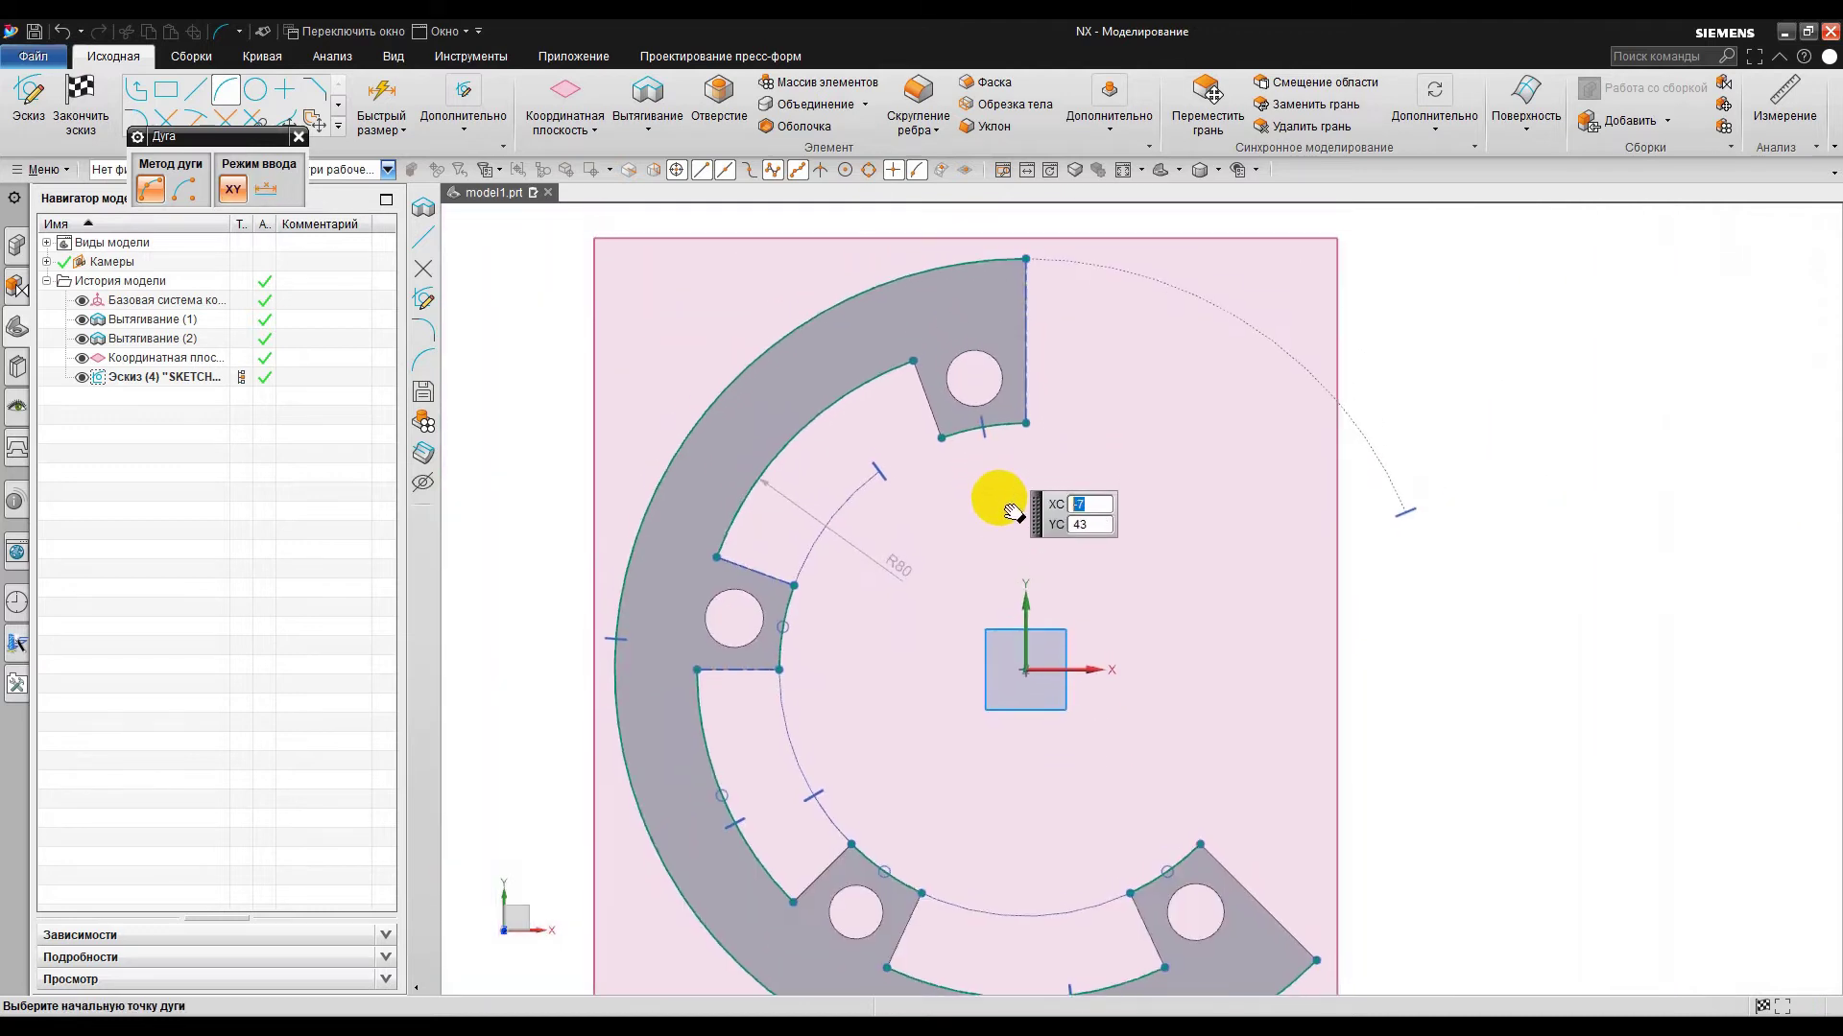
pyautogui.click(298, 136)
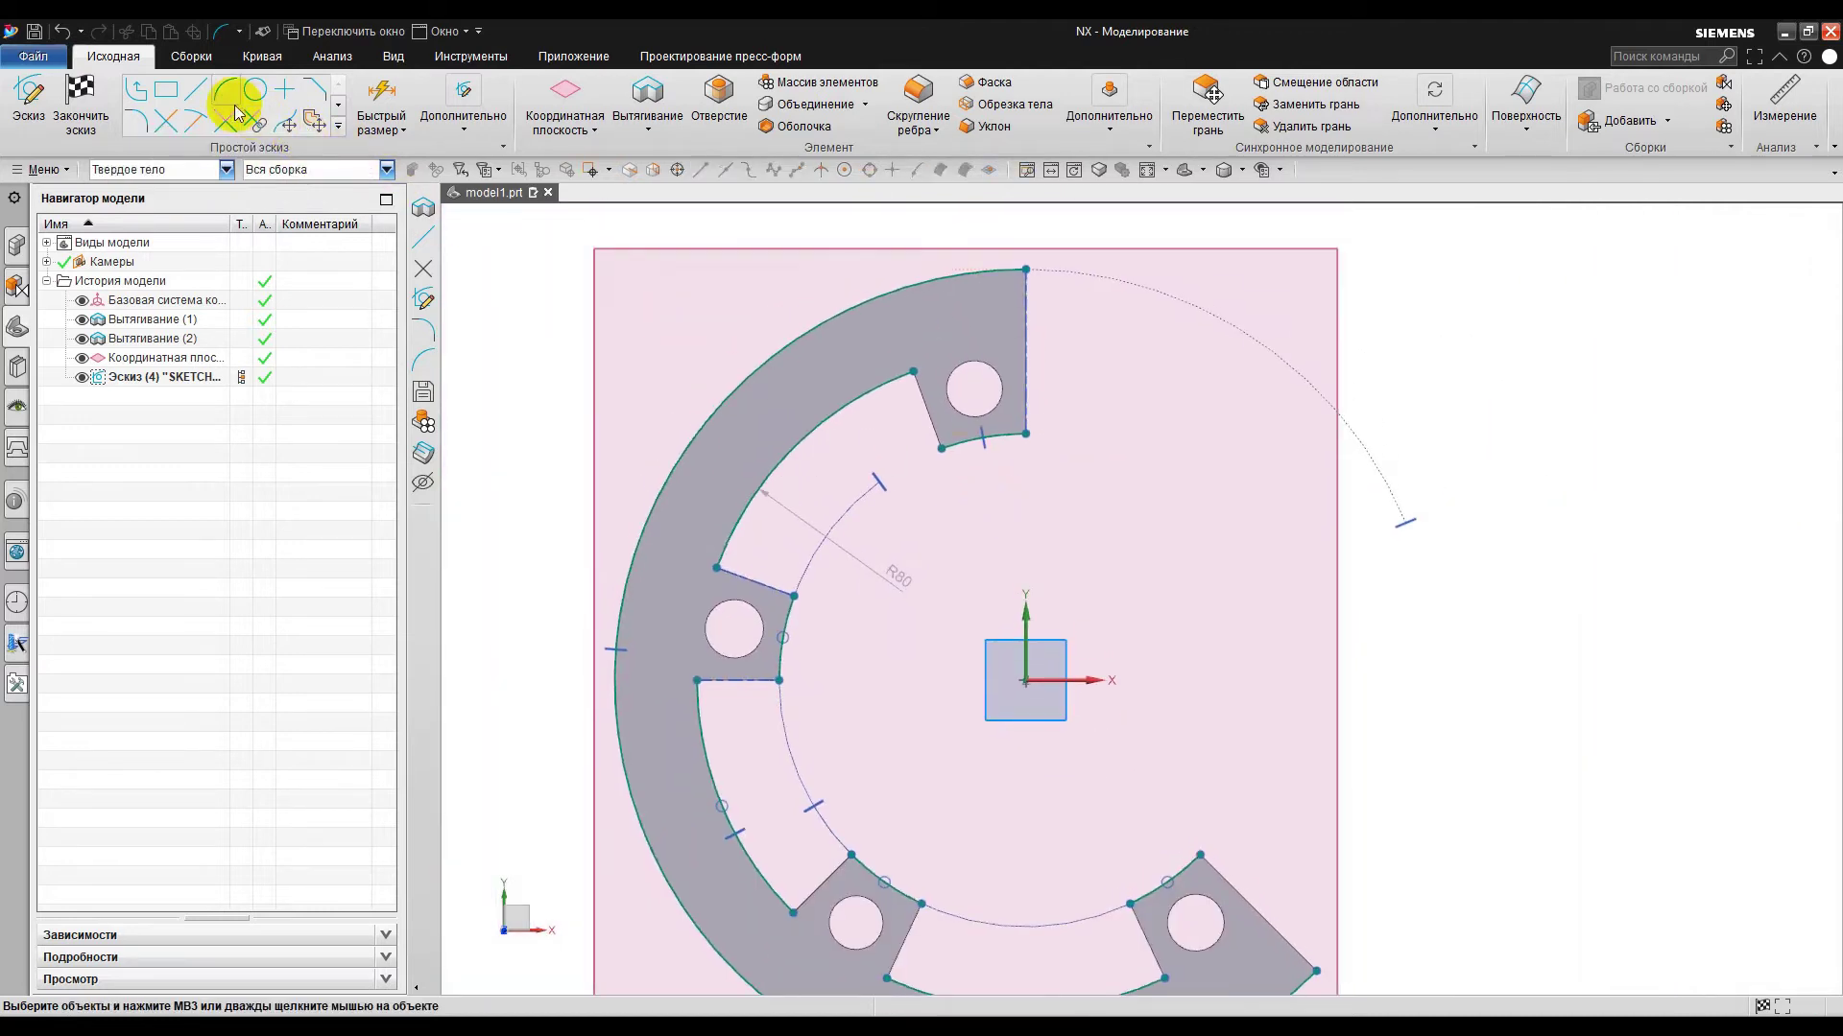
# - Draw lines along both side edges of the top lug, joining the endpoints of the outer and inner arcs
pyautogui.click(198, 93)
pyautogui.scroll(2, 1073, 374)
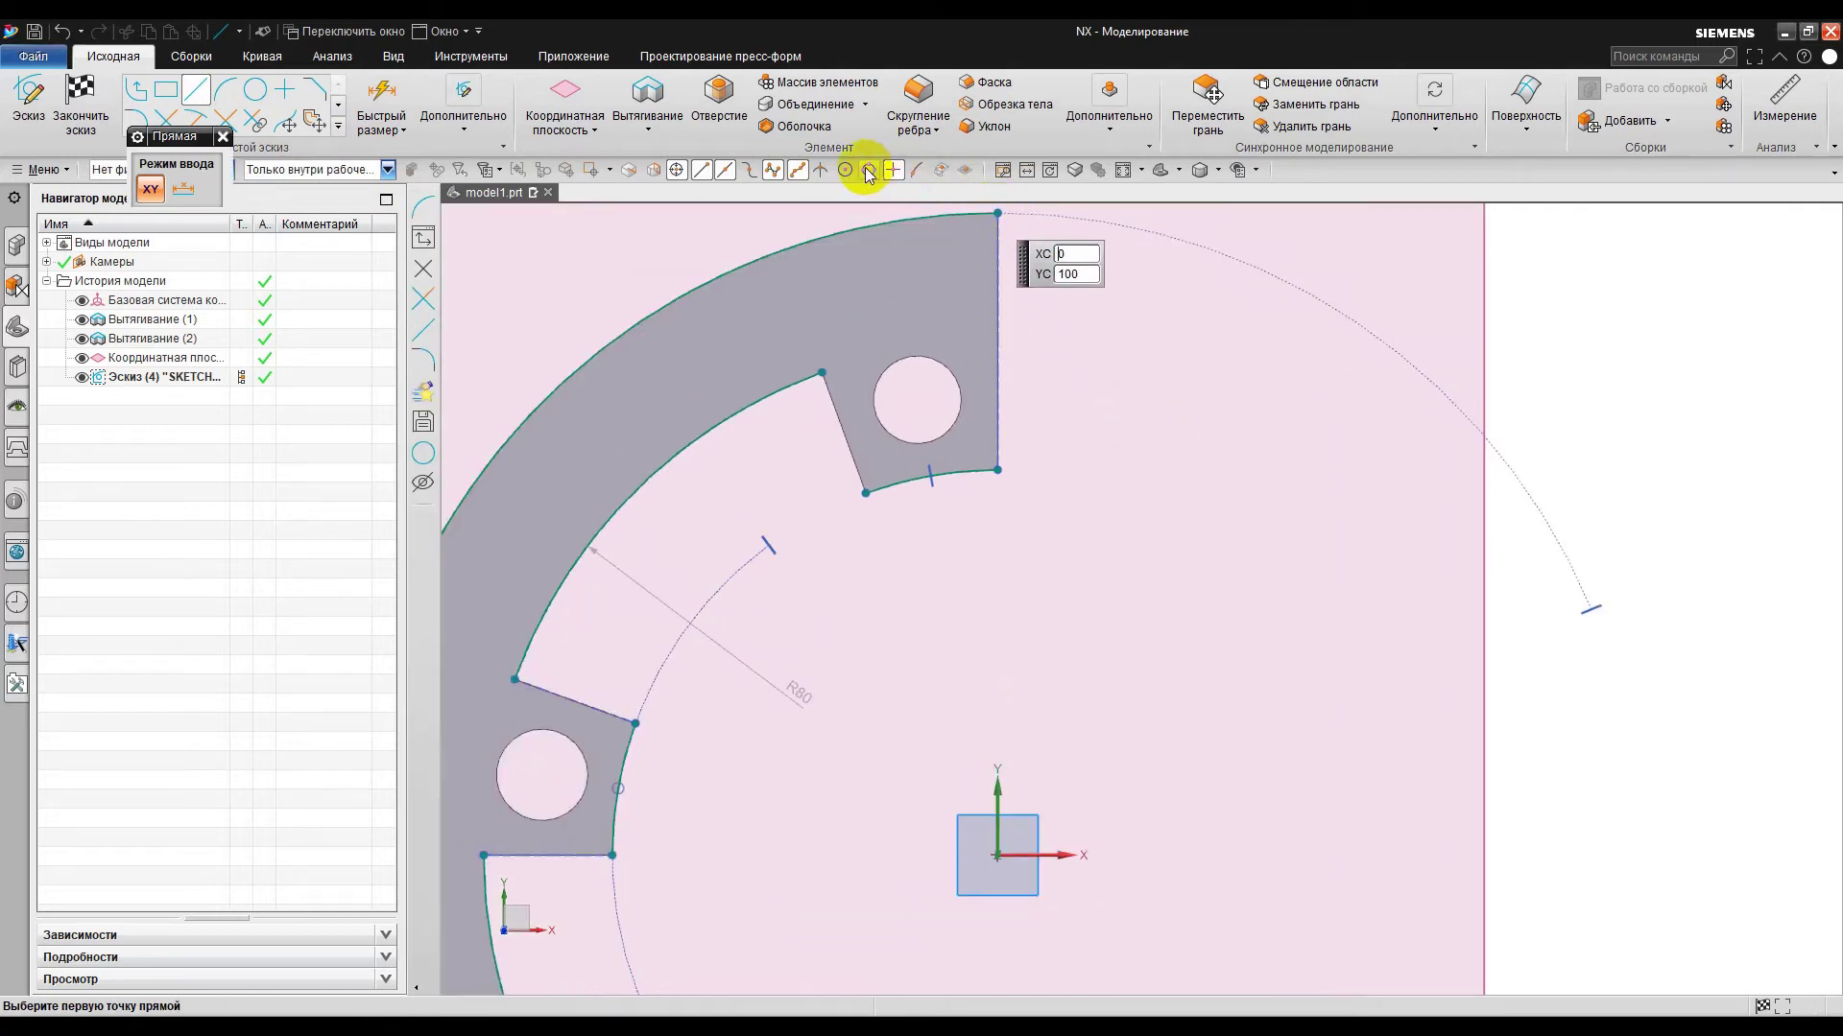
pyautogui.click(998, 213)
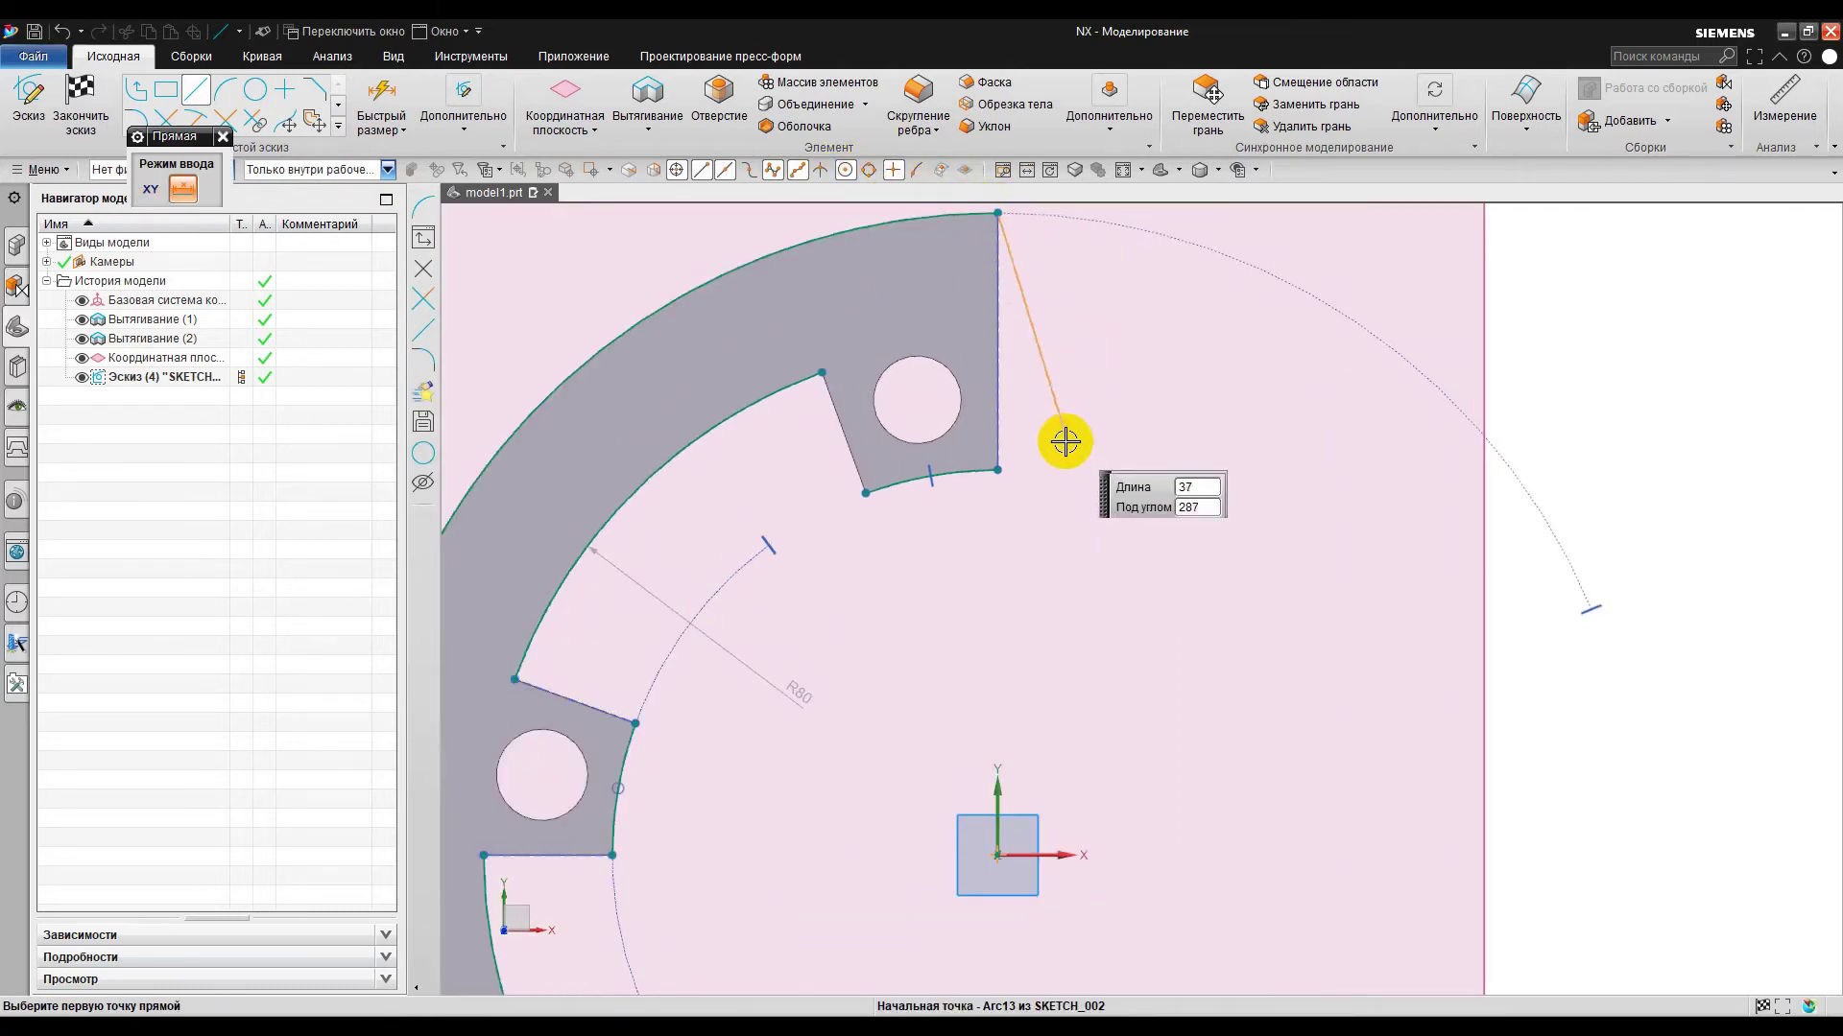
pyautogui.click(999, 469)
pyautogui.click(822, 373)
pyautogui.click(868, 494)
# - Draw lines along the upper slanted edge and the lower horizontal edge of the left lug
pyautogui.keyDown('shift'); pyautogui.moveTo(1012, 702); pyautogui.dragTo(1188, 518, button='middle'); pyautogui.keyUp('shift')
pyautogui.click(690, 495)
pyautogui.click(812, 540)
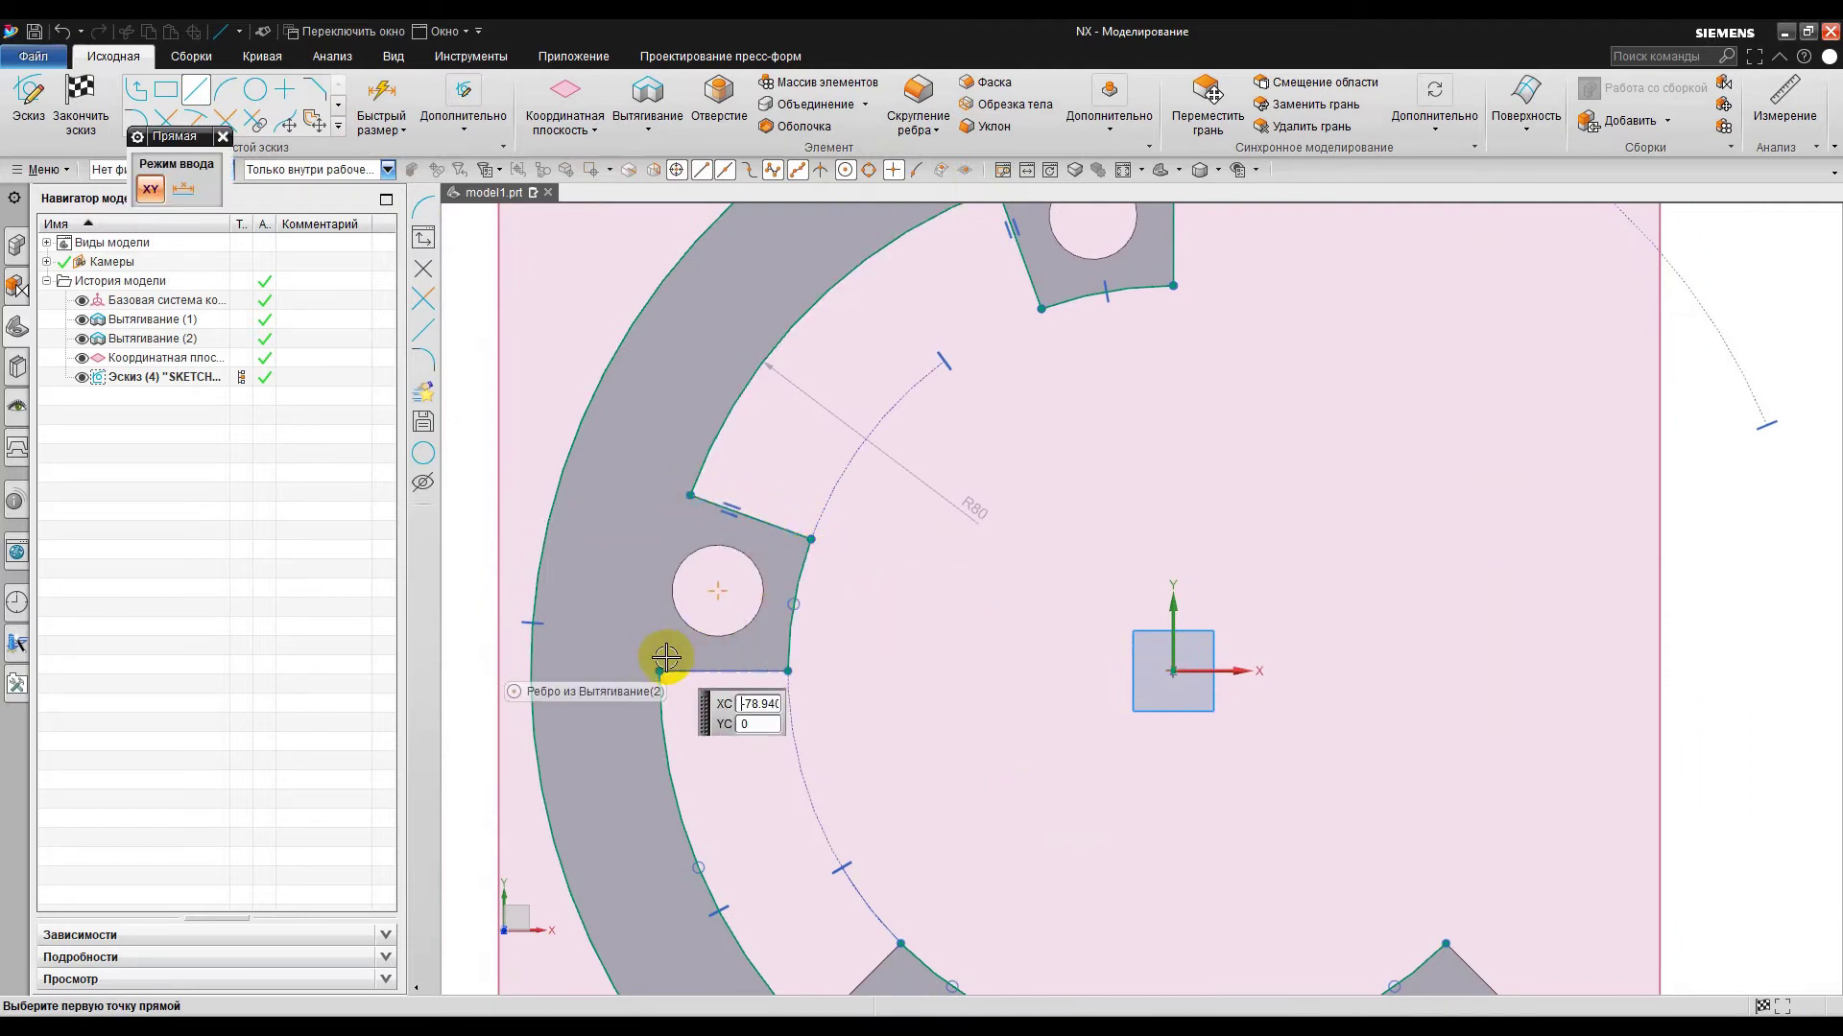
pyautogui.click(661, 671)
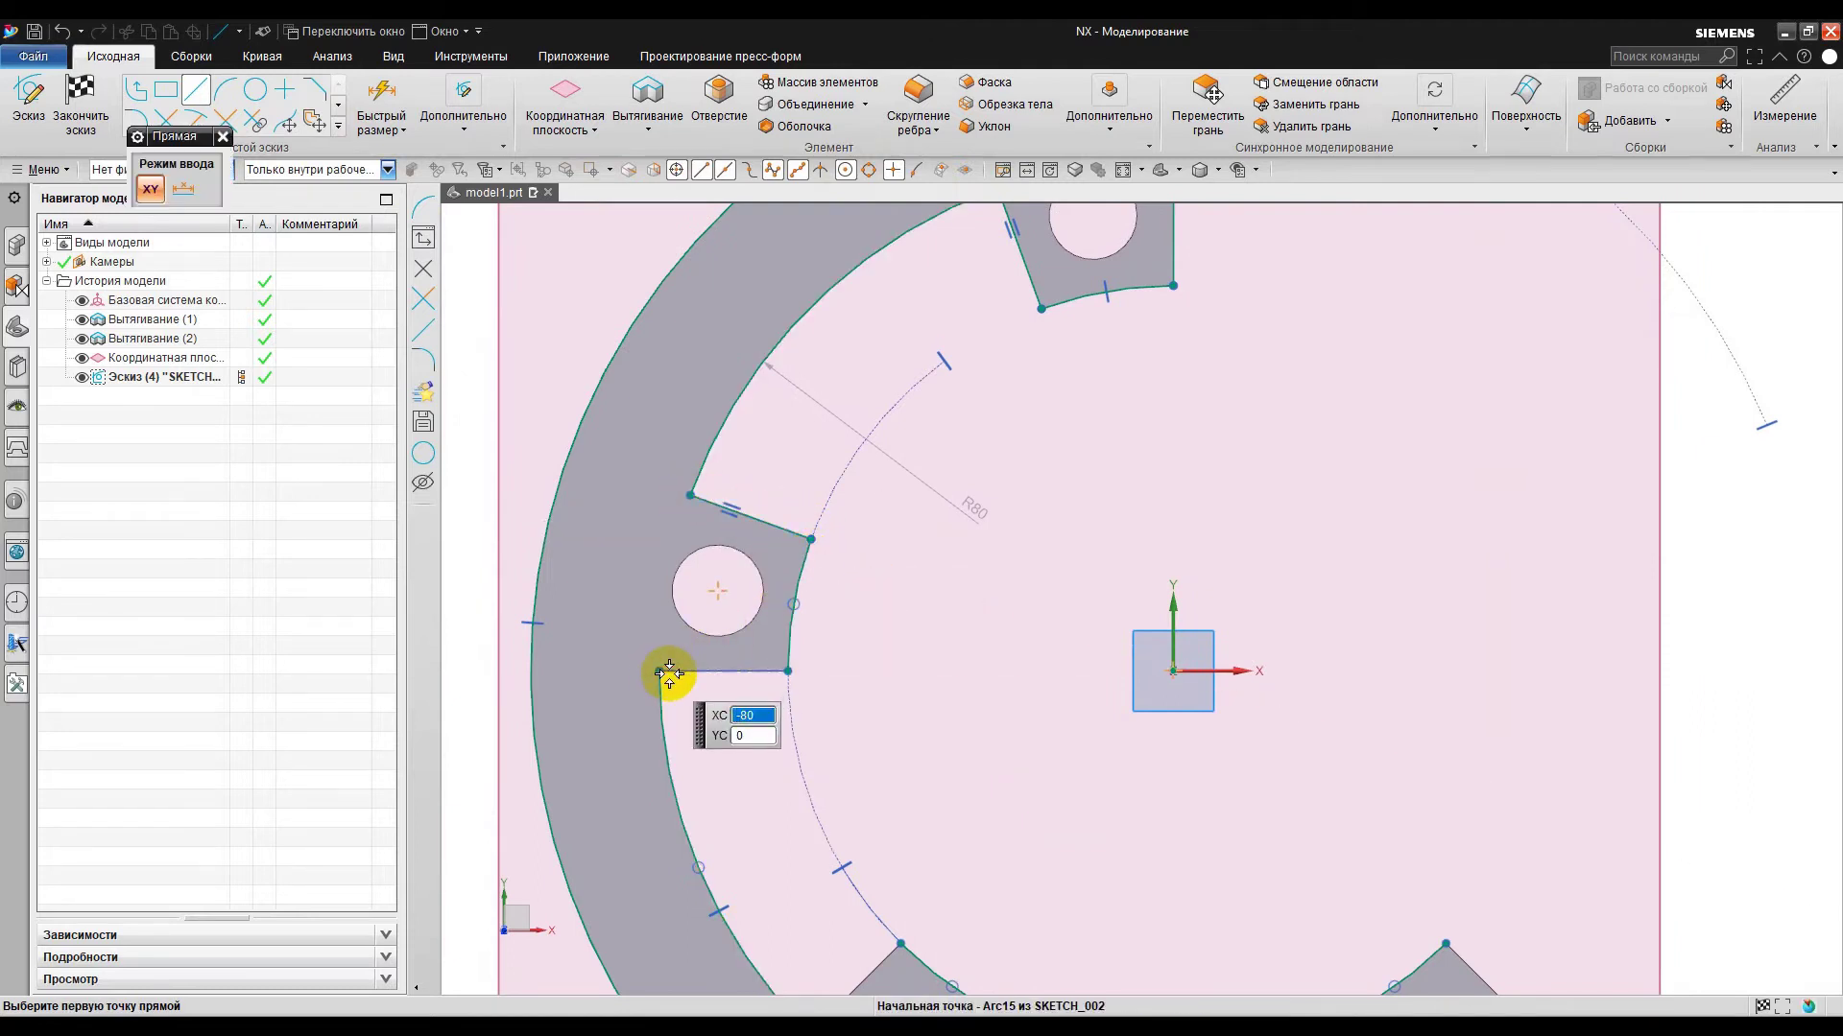
pyautogui.click(791, 672)
# - Draw lines along both side edges of the lower-left lug, joining the ring's inner arcs to the lug's end arc
pyautogui.keyDown('shift'); pyautogui.moveTo(987, 727); pyautogui.dragTo(966, 272, button='middle'); pyautogui.keyUp('shift')
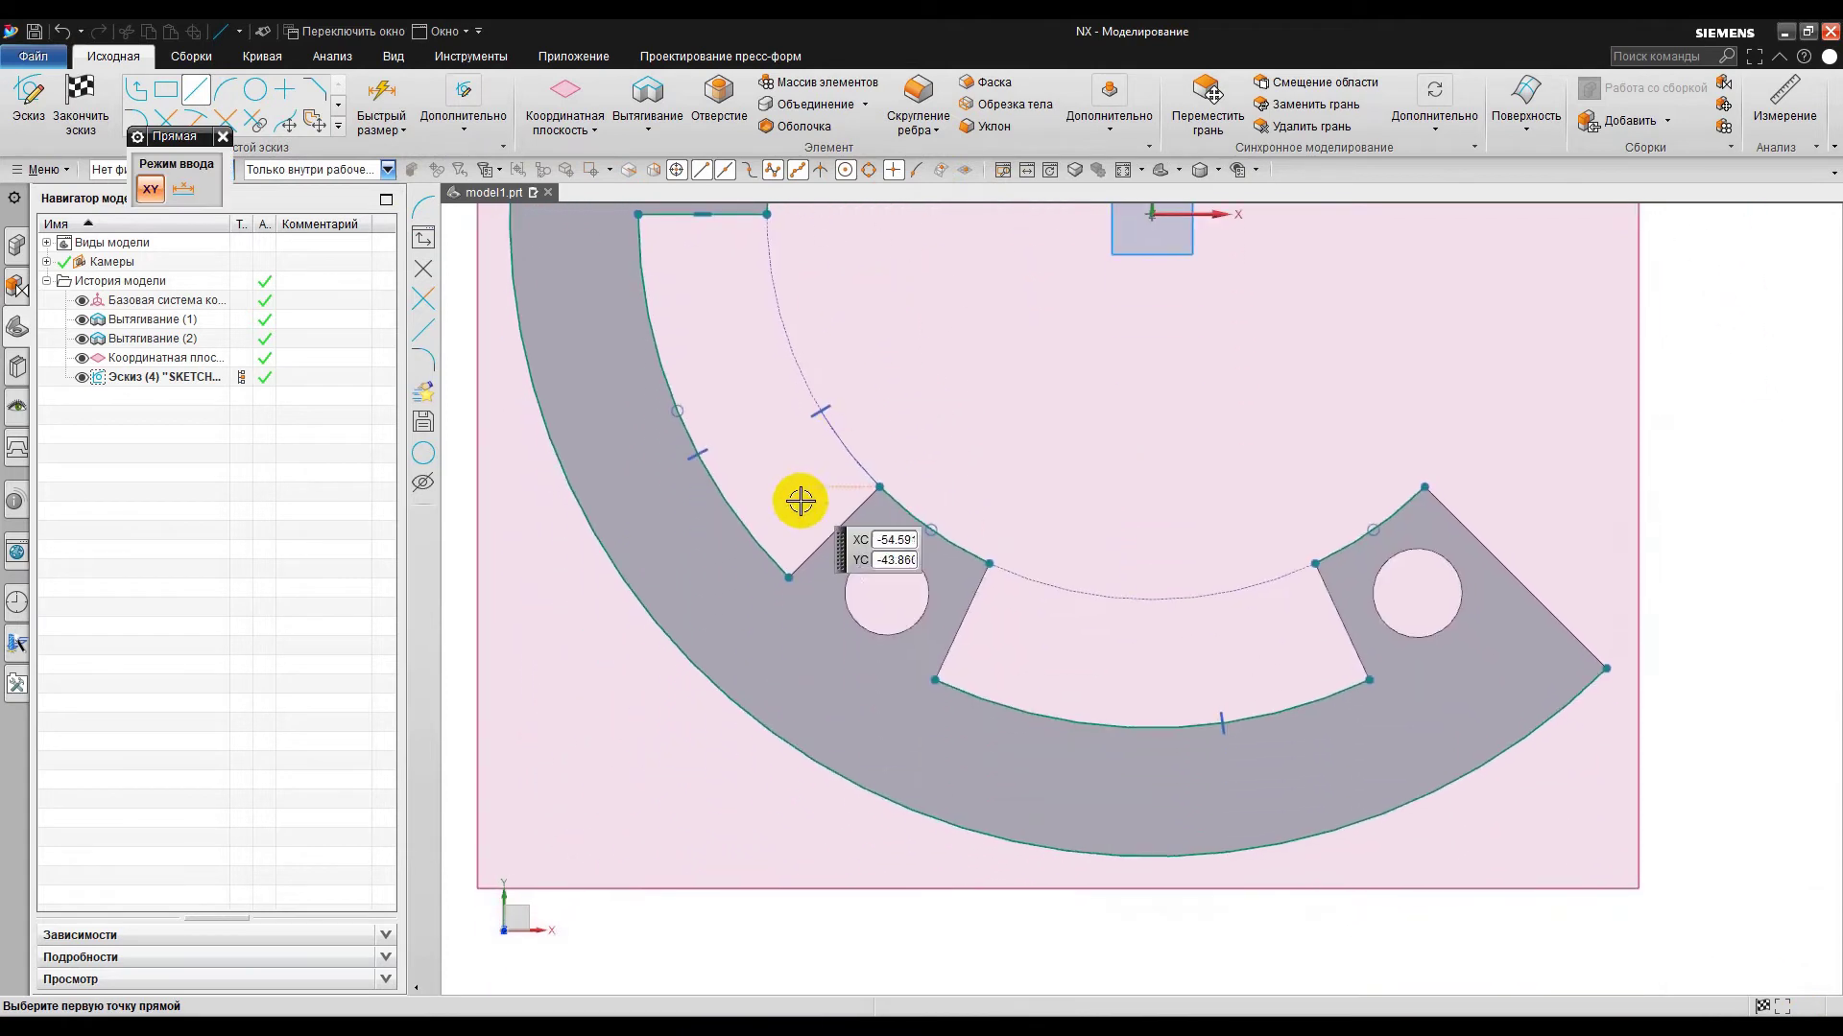
pyautogui.click(786, 576)
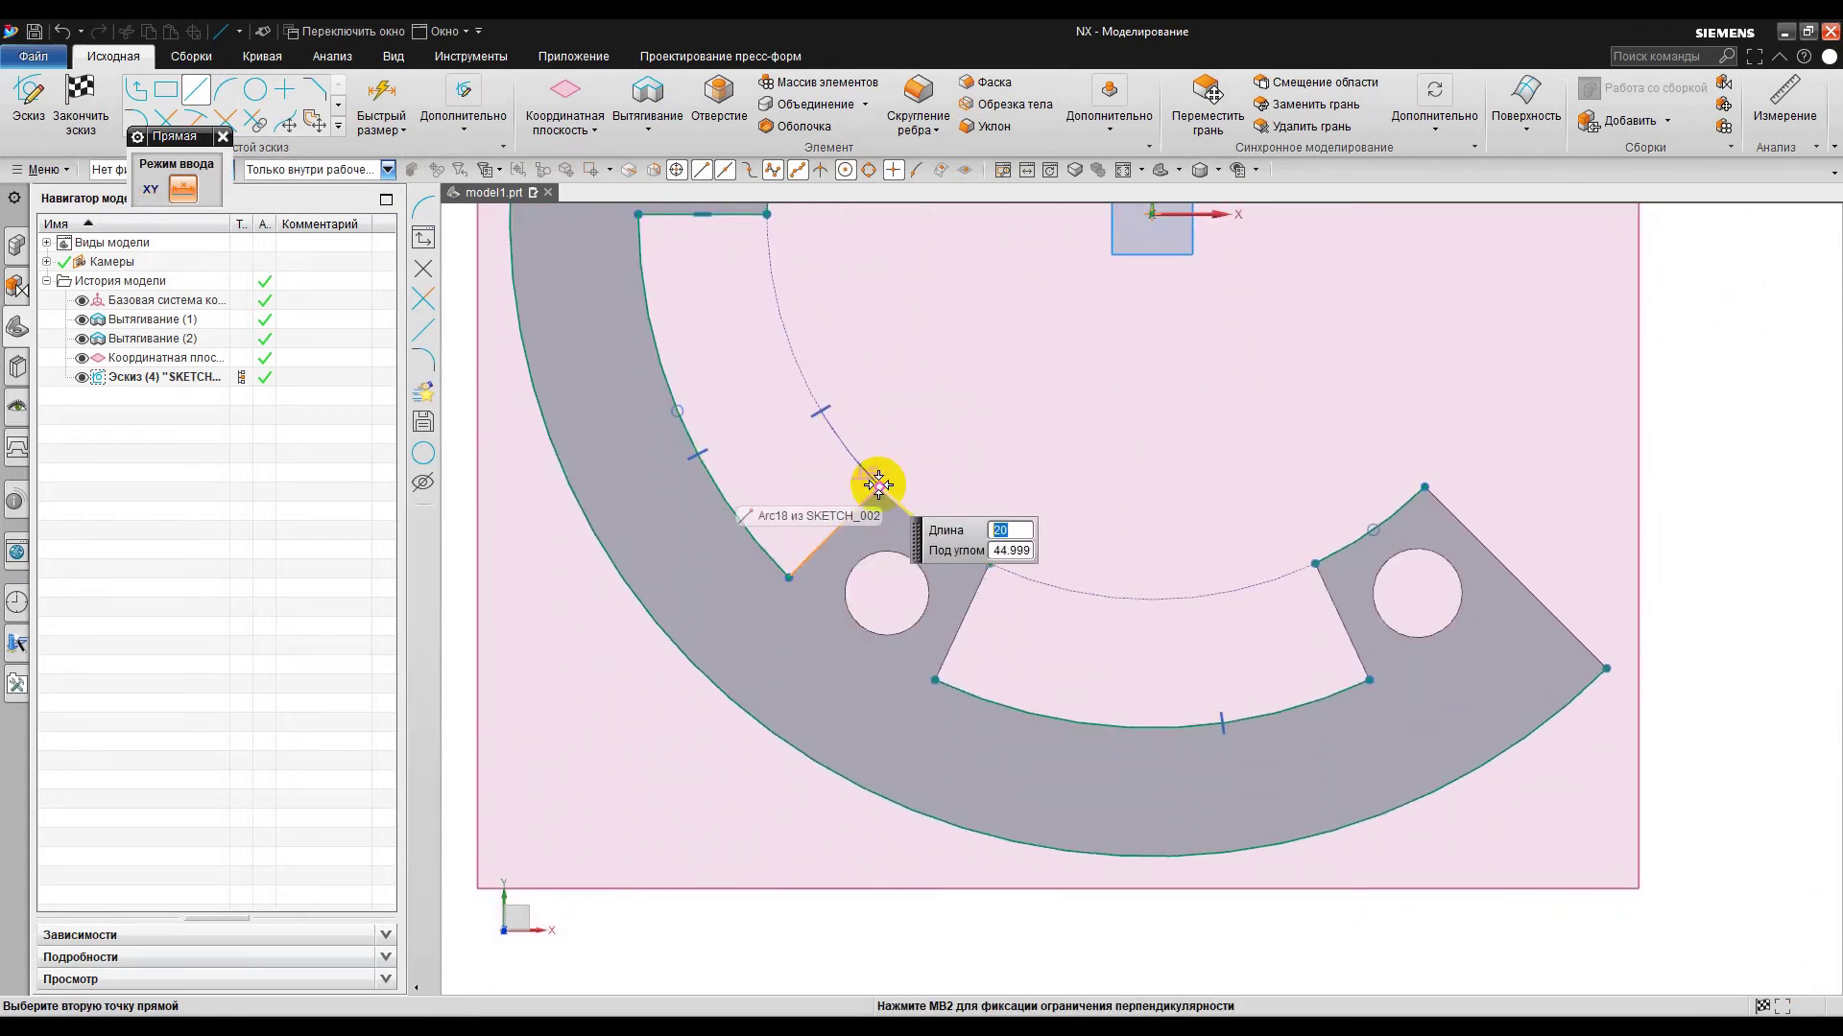
pyautogui.click(879, 484)
pyautogui.click(932, 678)
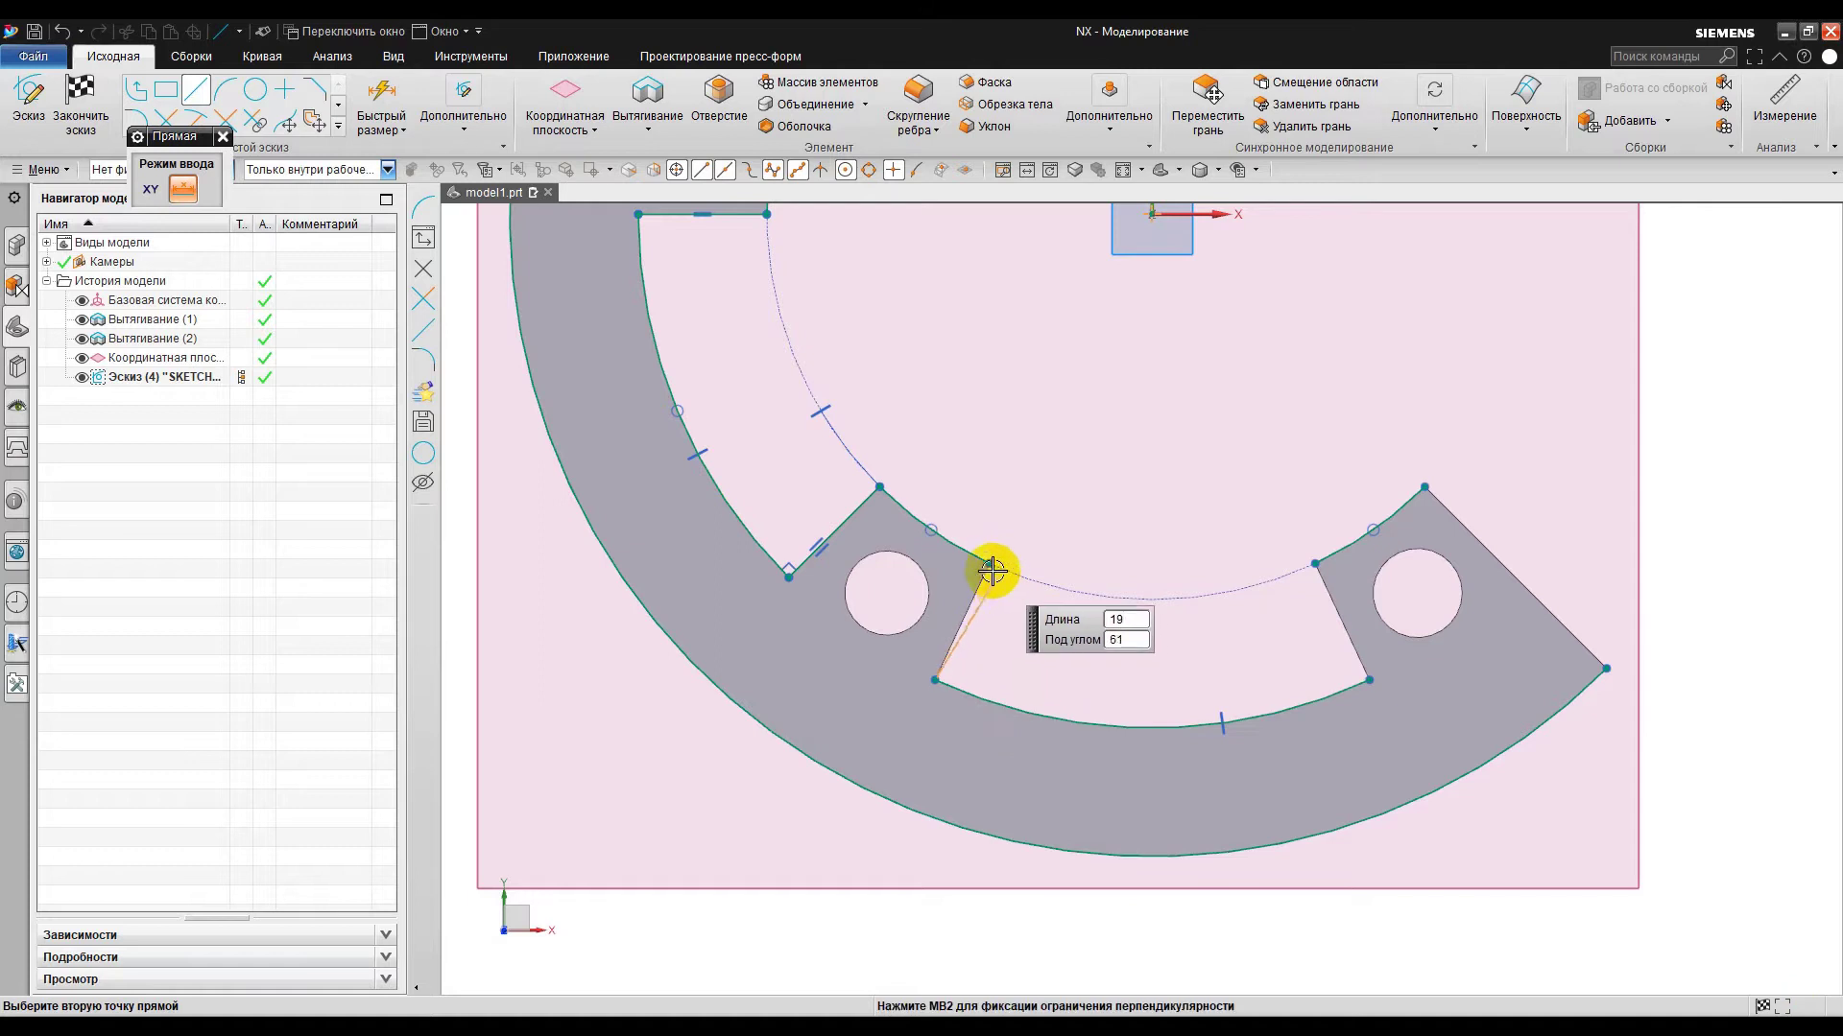
pyautogui.click(989, 564)
# - Draw lines along the inner side edge and the long outer end edge of the lower-right lug, closing the ring's contour
pyautogui.click(1369, 679)
pyautogui.click(1315, 565)
pyautogui.keyDown('shift'); pyautogui.moveTo(1485, 580); pyautogui.dragTo(1164, 578, button='middle'); pyautogui.keyUp('shift')
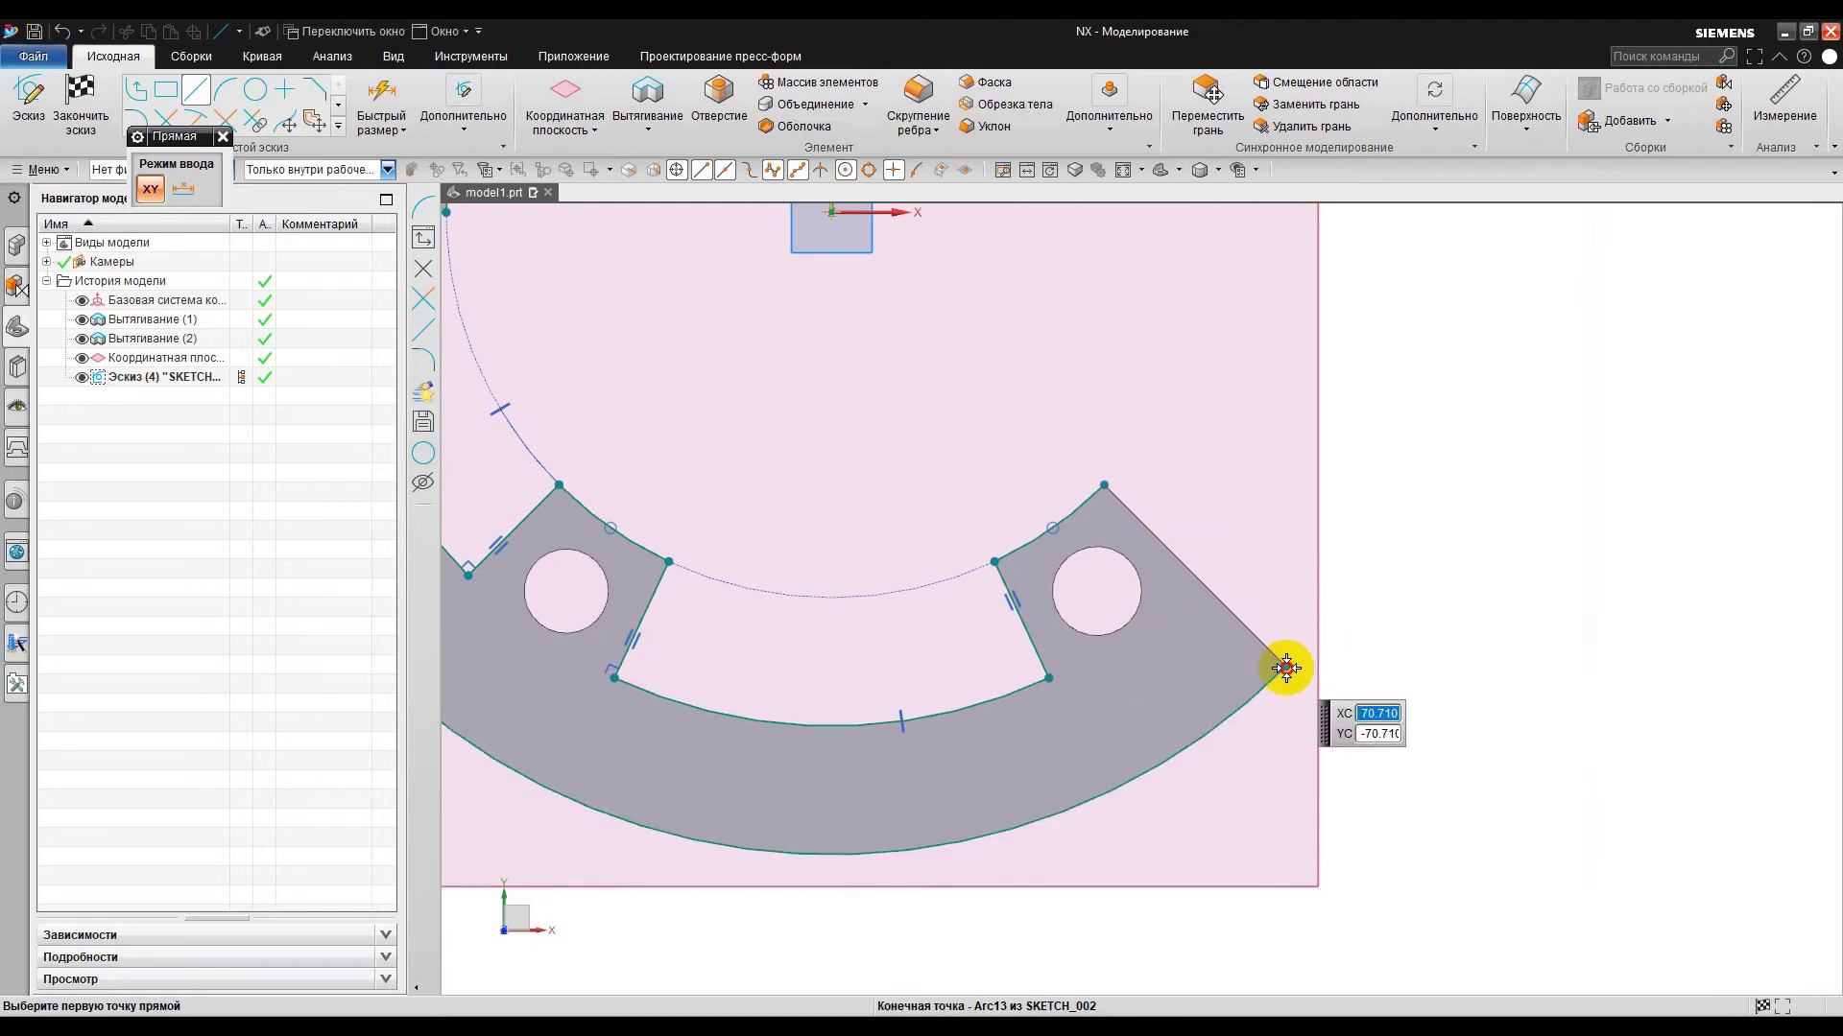
pyautogui.click(1286, 666)
pyautogui.moveTo(856, 421)
pyautogui.keyDown('shift'); pyautogui.mouseDown(button='middle')
pyautogui.moveTo(1157, 624)
pyautogui.moveTo(1182, 744)
pyautogui.mouseUp(button='middle'); pyautogui.keyUp('shift')
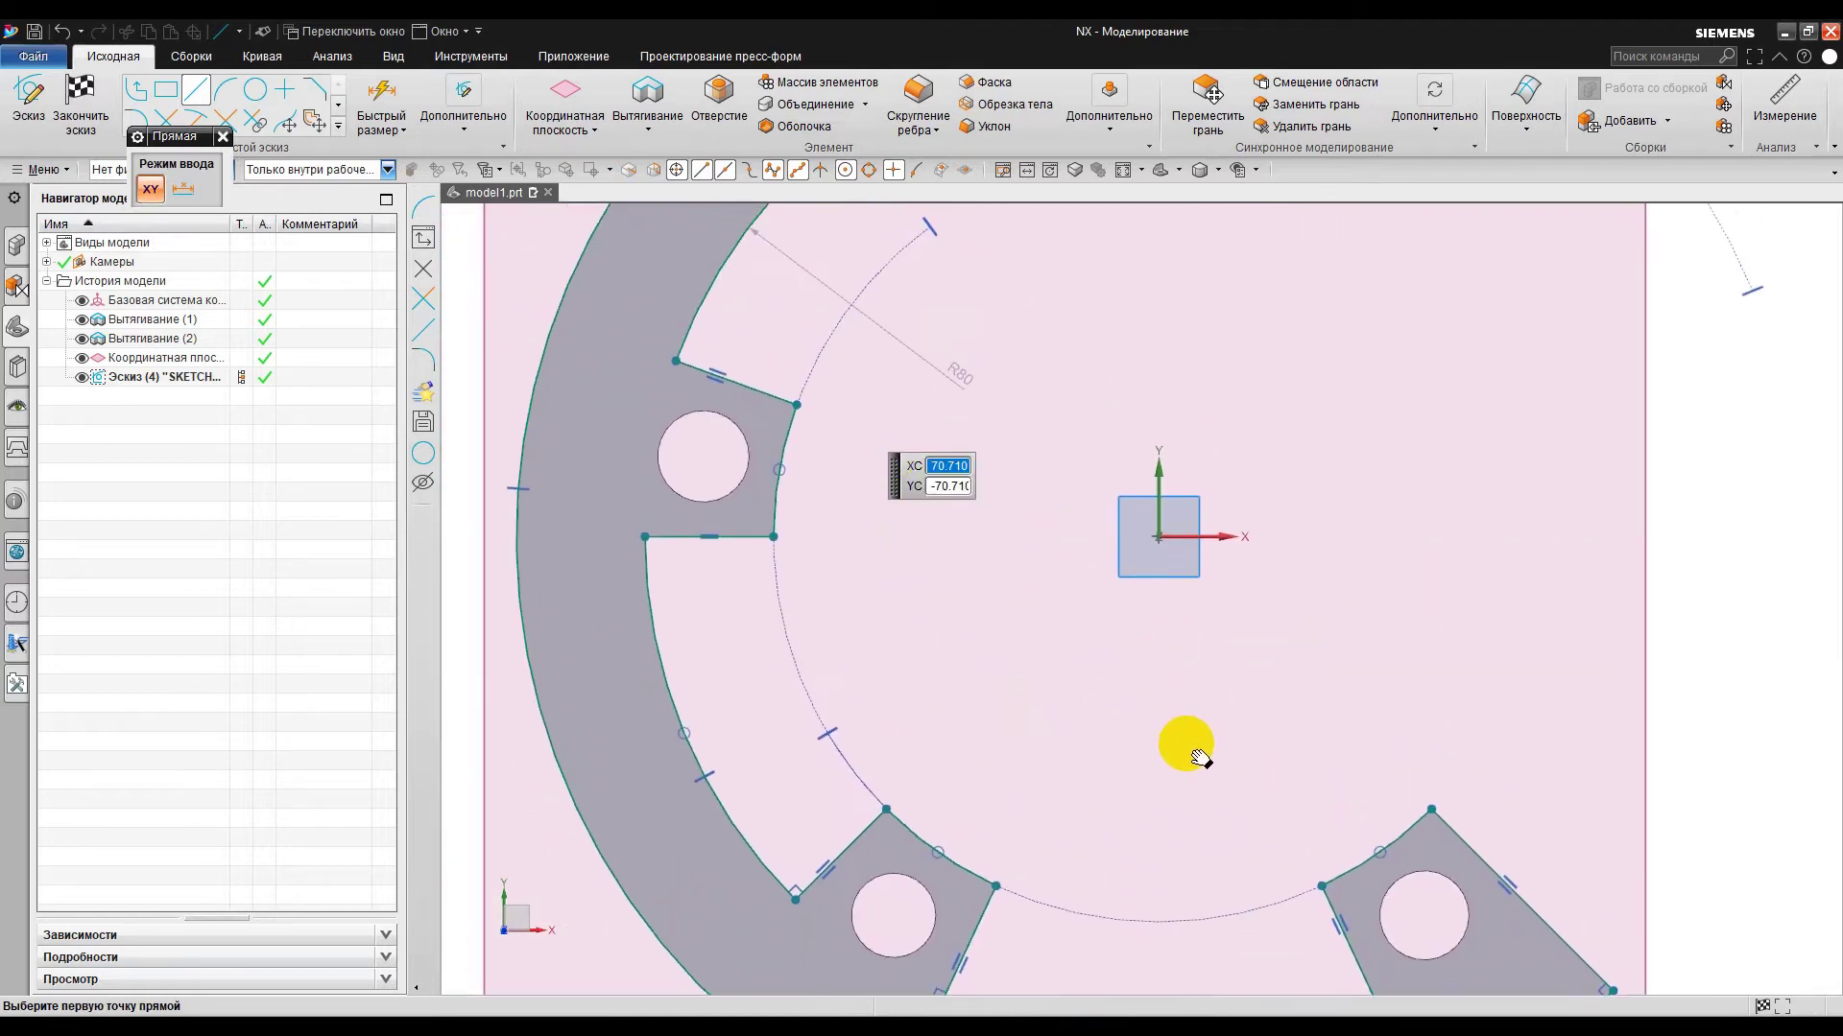
pyautogui.click(221, 137)
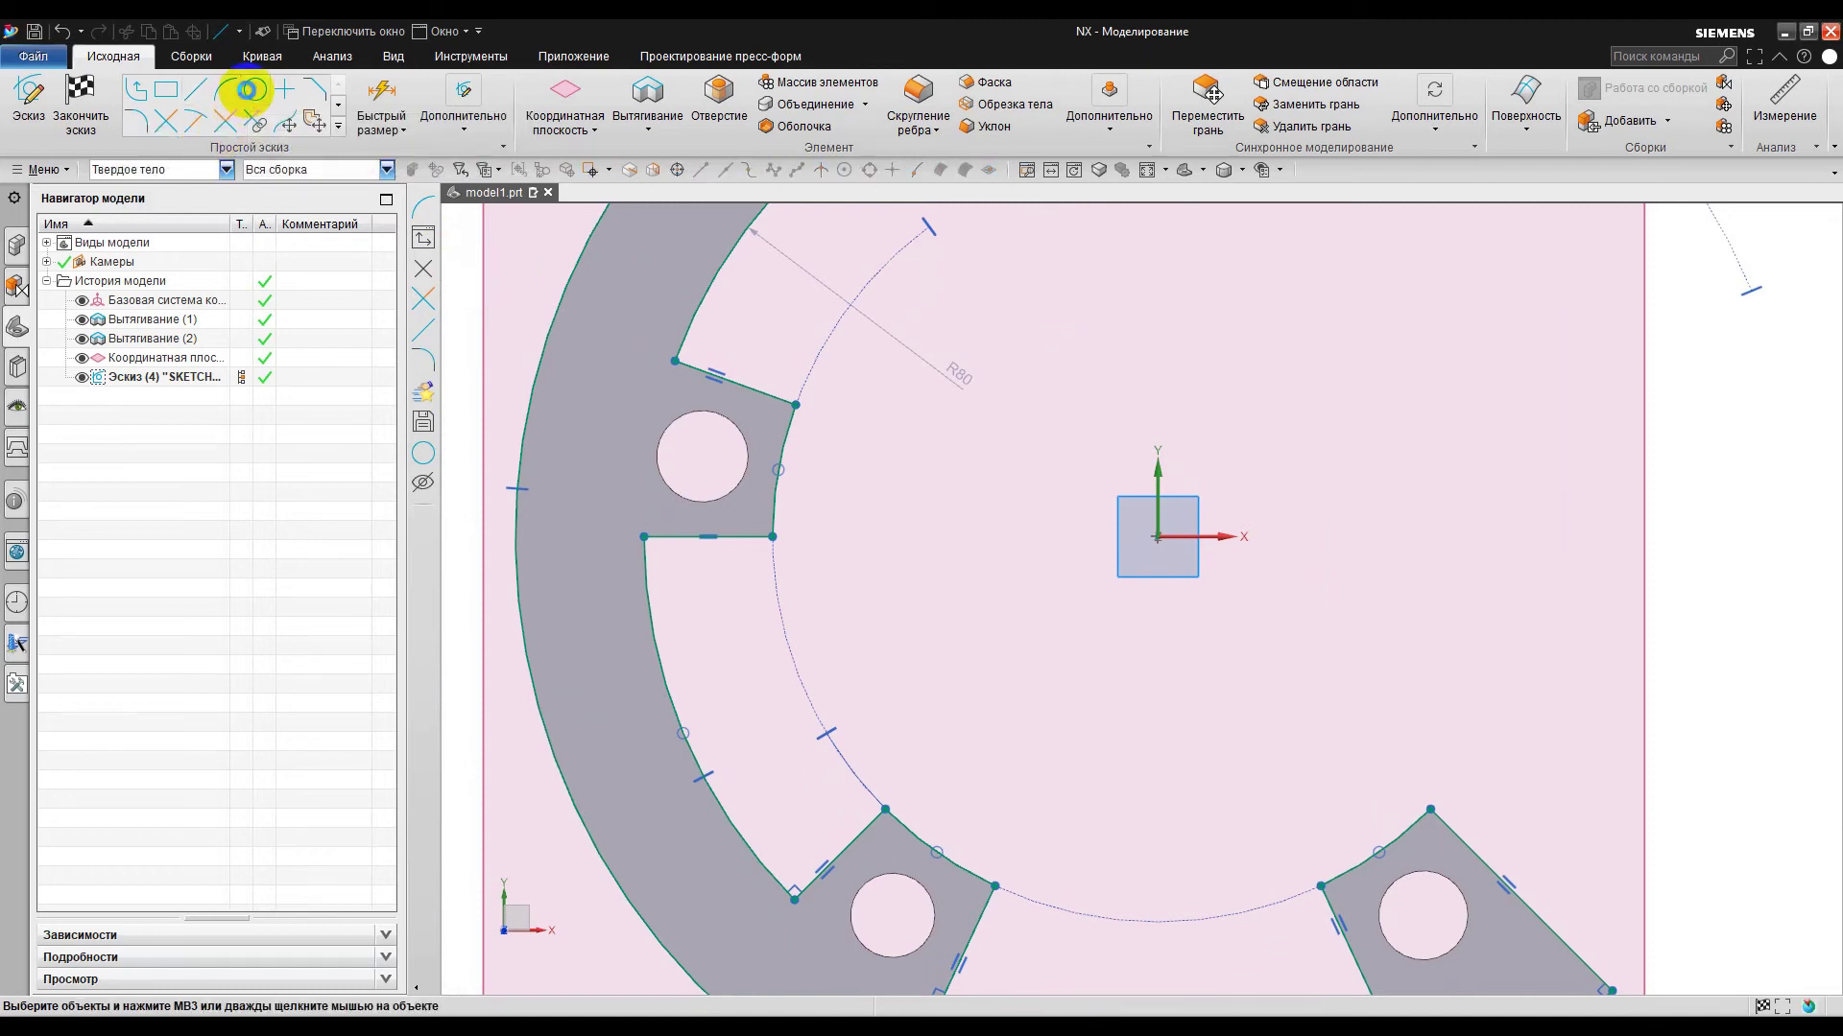
# - Draw circles over the hole edges of the left lug and the top lug, centred on each hole
pyautogui.click(253, 92)
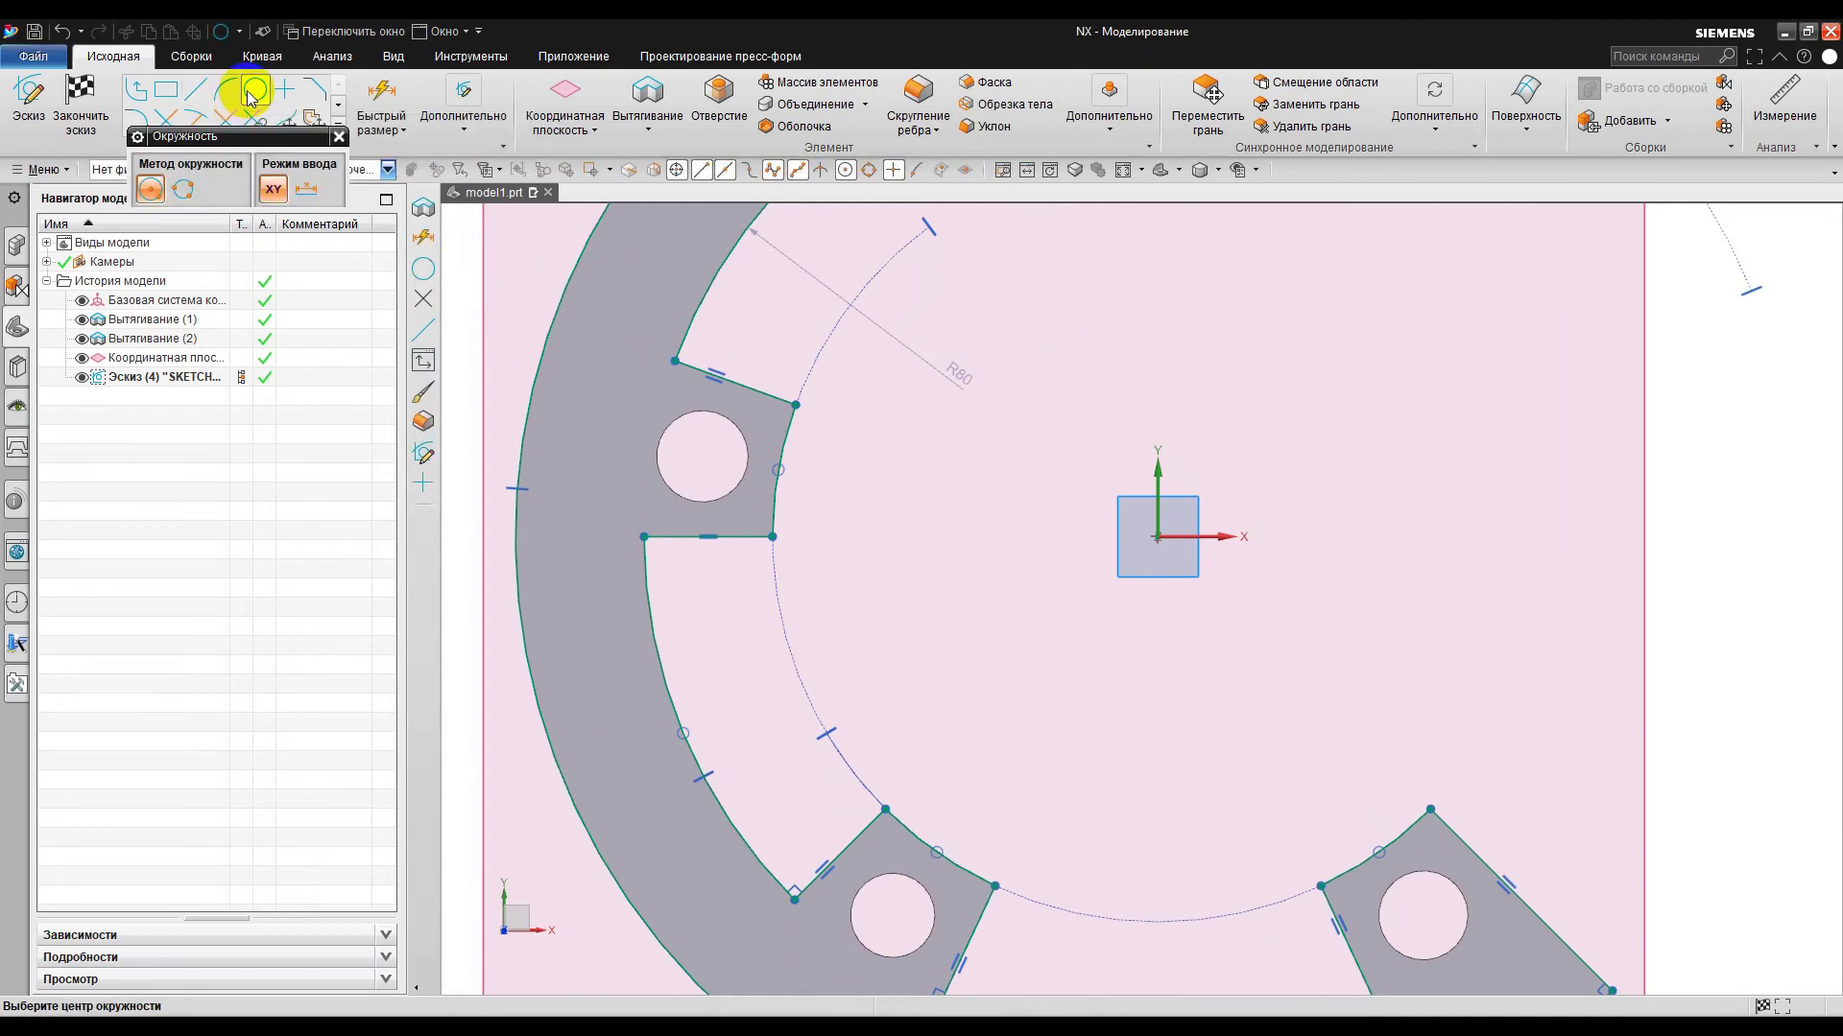
pyautogui.click(703, 457)
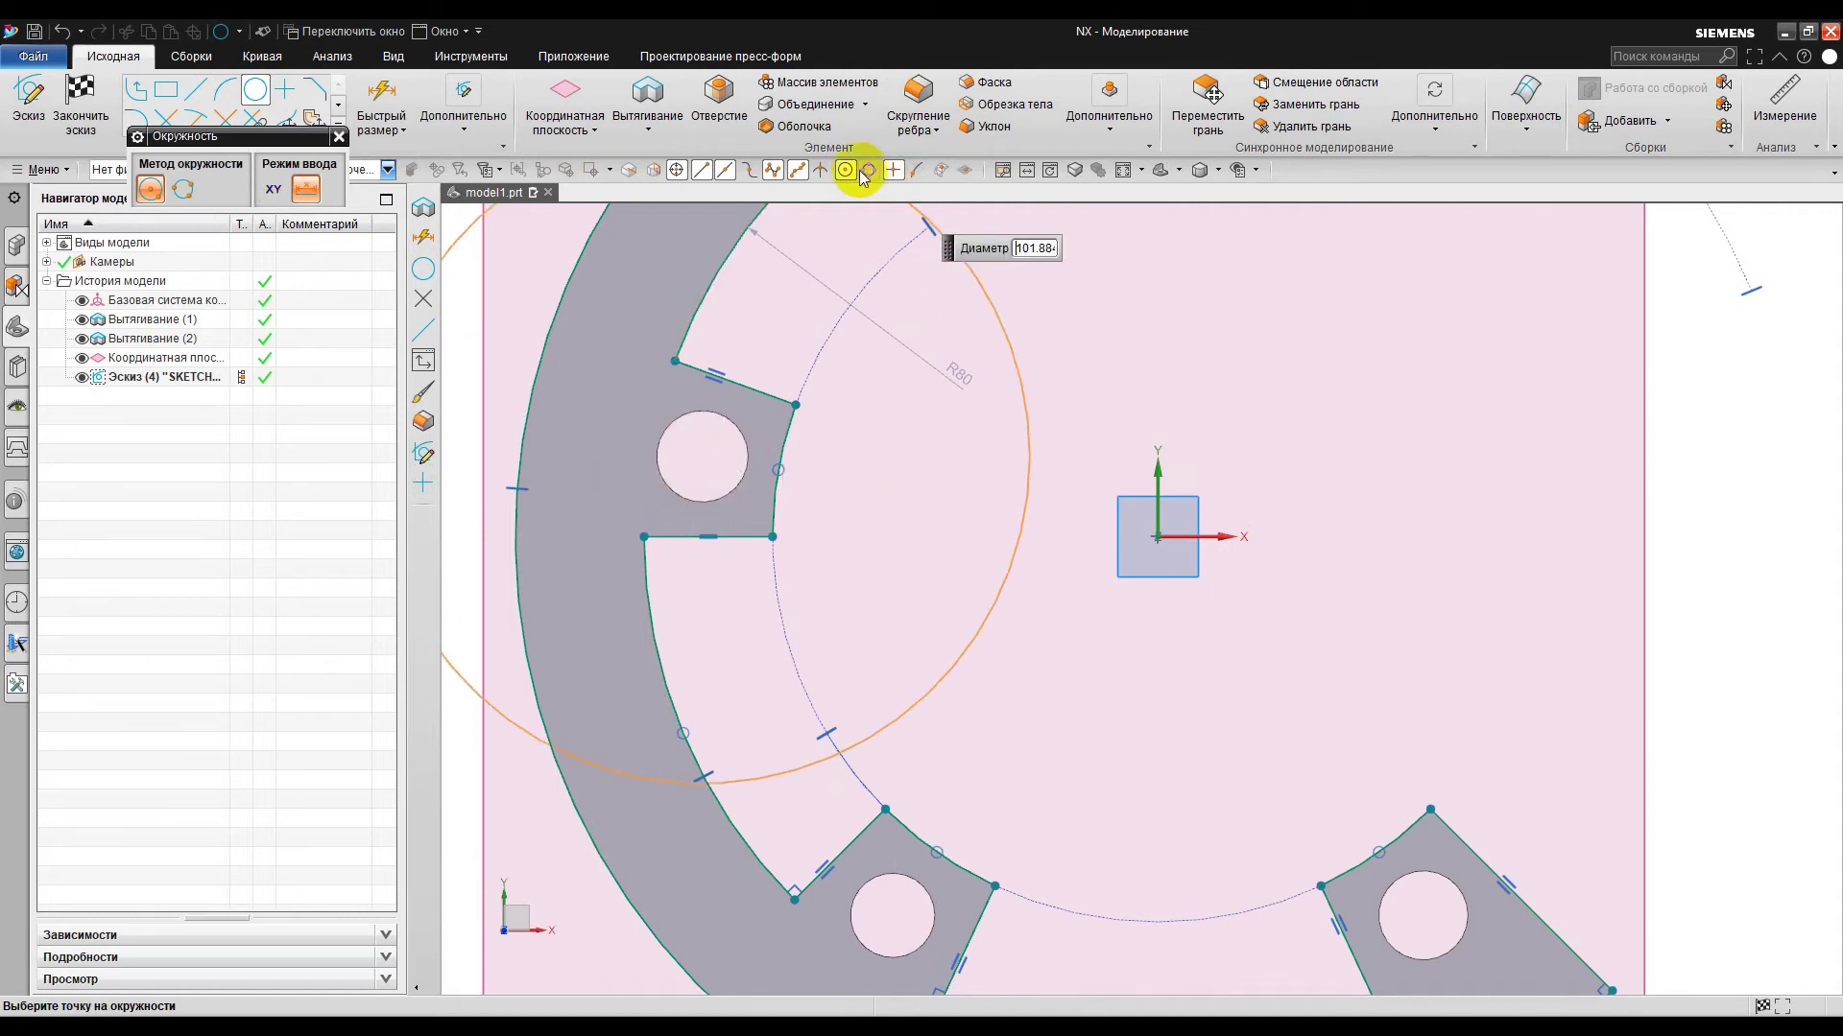
pyautogui.click(739, 424)
pyautogui.keyDown('shift'); pyautogui.moveTo(1039, 344); pyautogui.dragTo(837, 739, button='middle'); pyautogui.keyUp('shift')
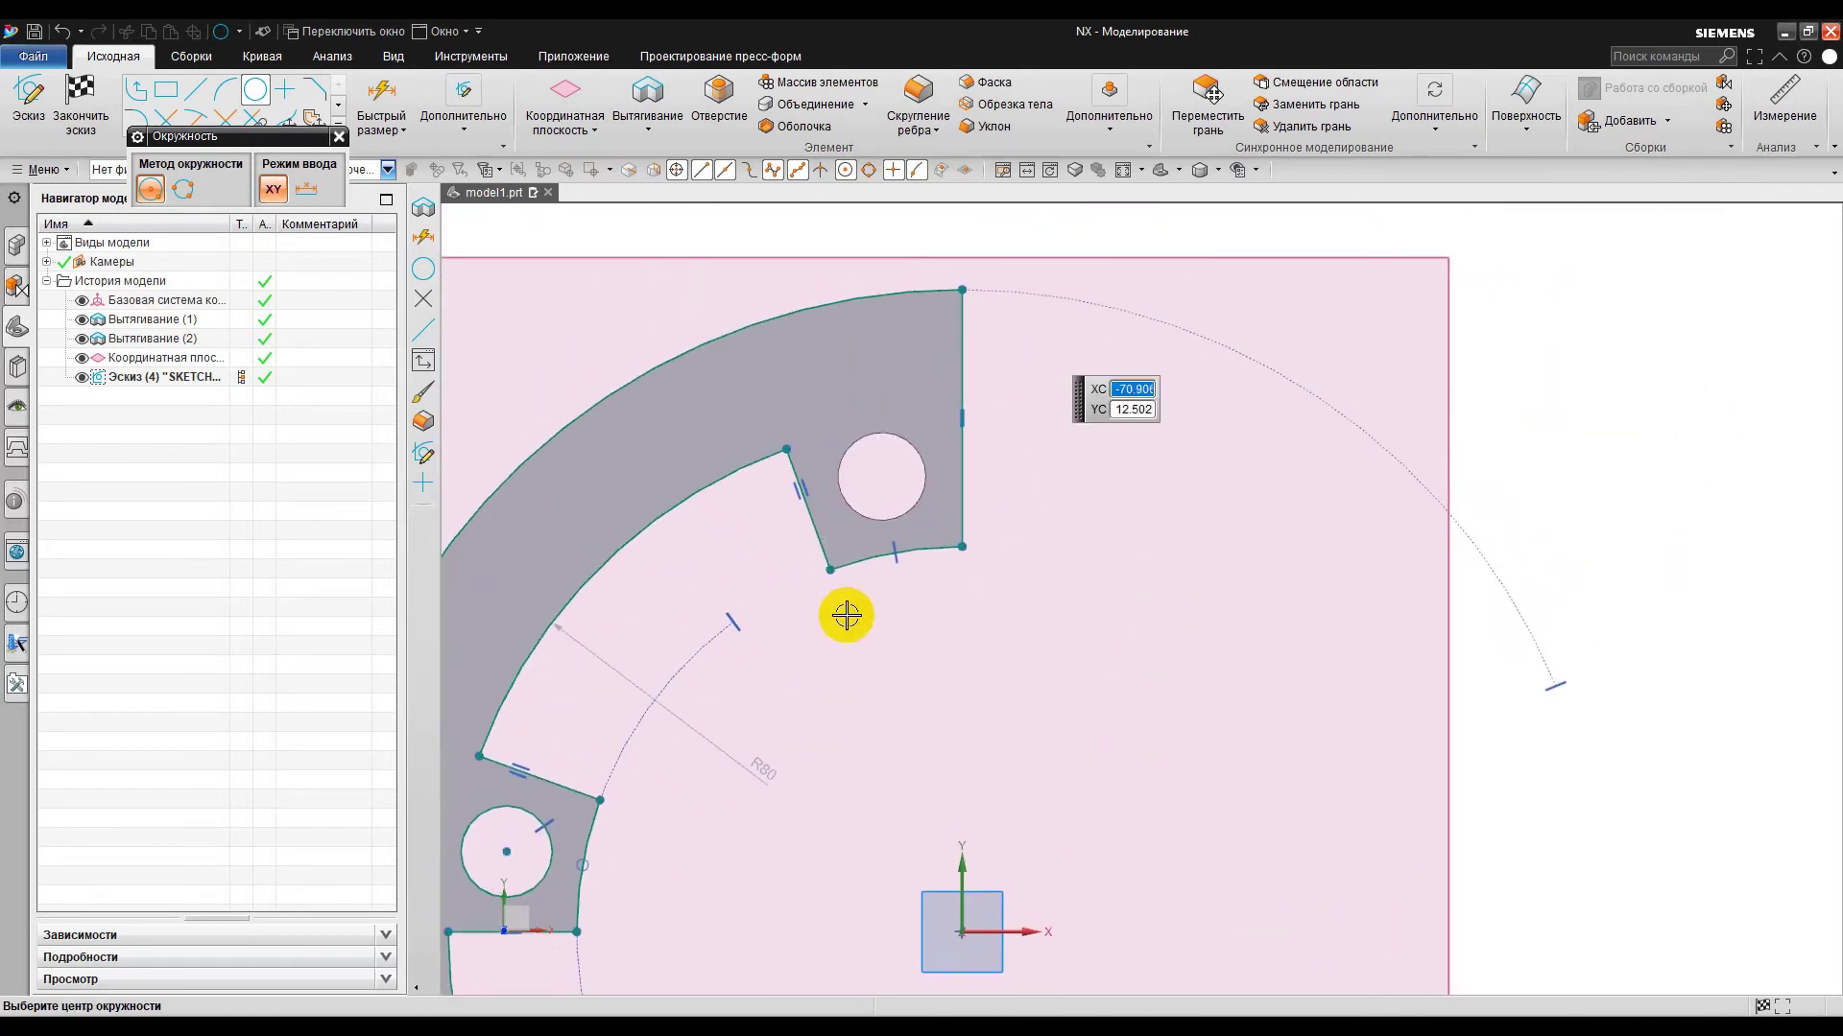
pyautogui.click(882, 477)
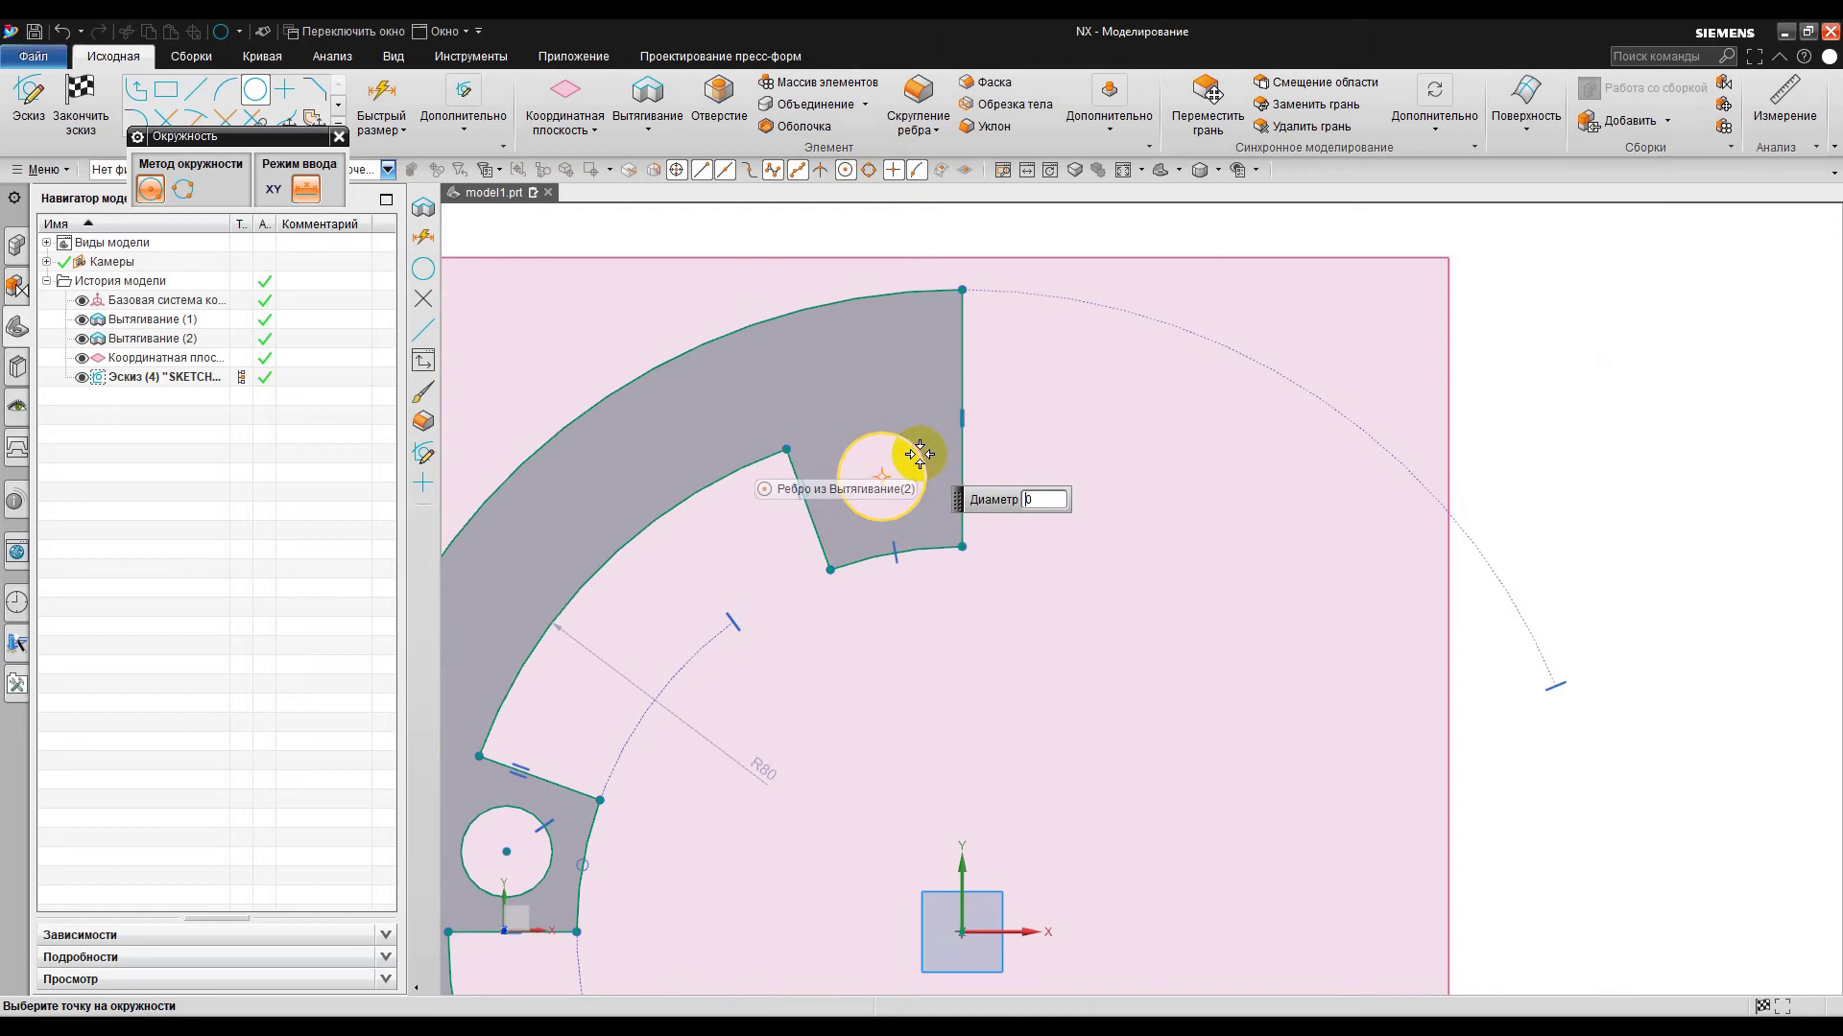
pyautogui.click(946, 476)
# - Draw matching circles over the holes of the lower-left and lower-right lugs and finish the sketch
pyautogui.keyDown('shift'); pyautogui.moveTo(946, 659); pyautogui.dragTo(939, 193, button='middle'); pyautogui.keyUp('shift')
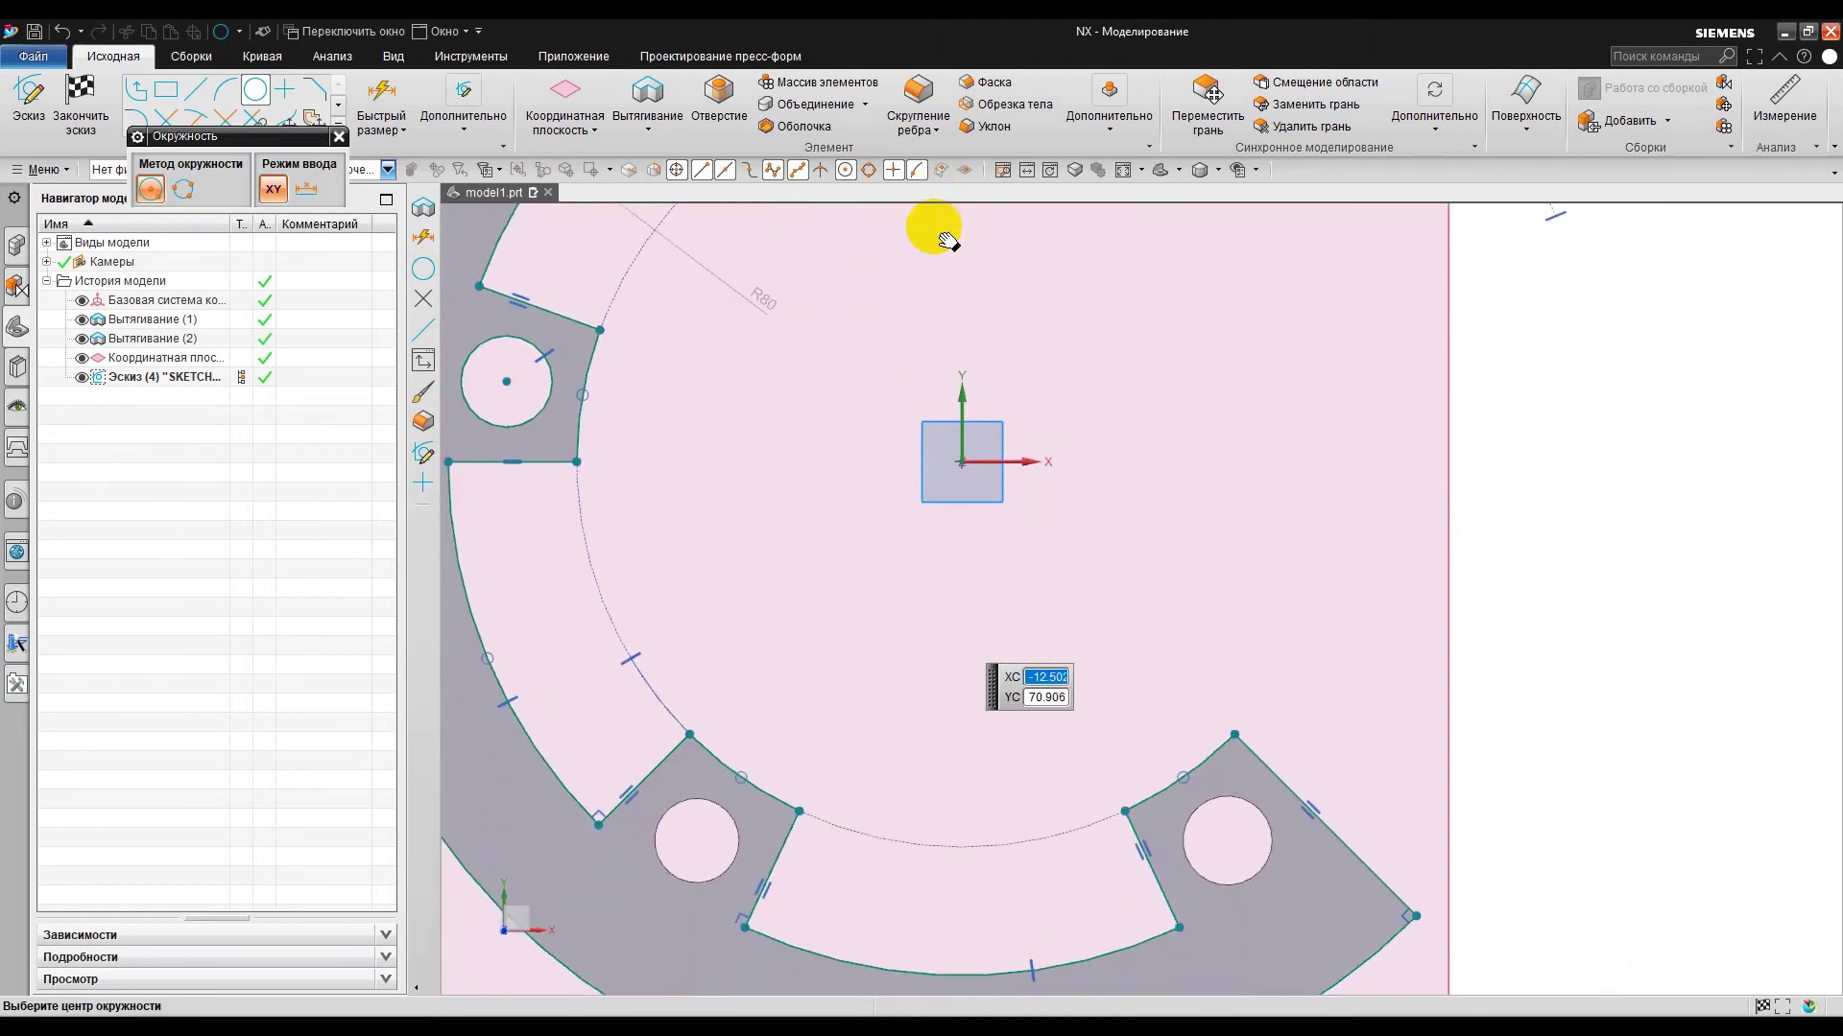
pyautogui.scroll(3, 981, 478)
pyautogui.scroll(3, 982, 477)
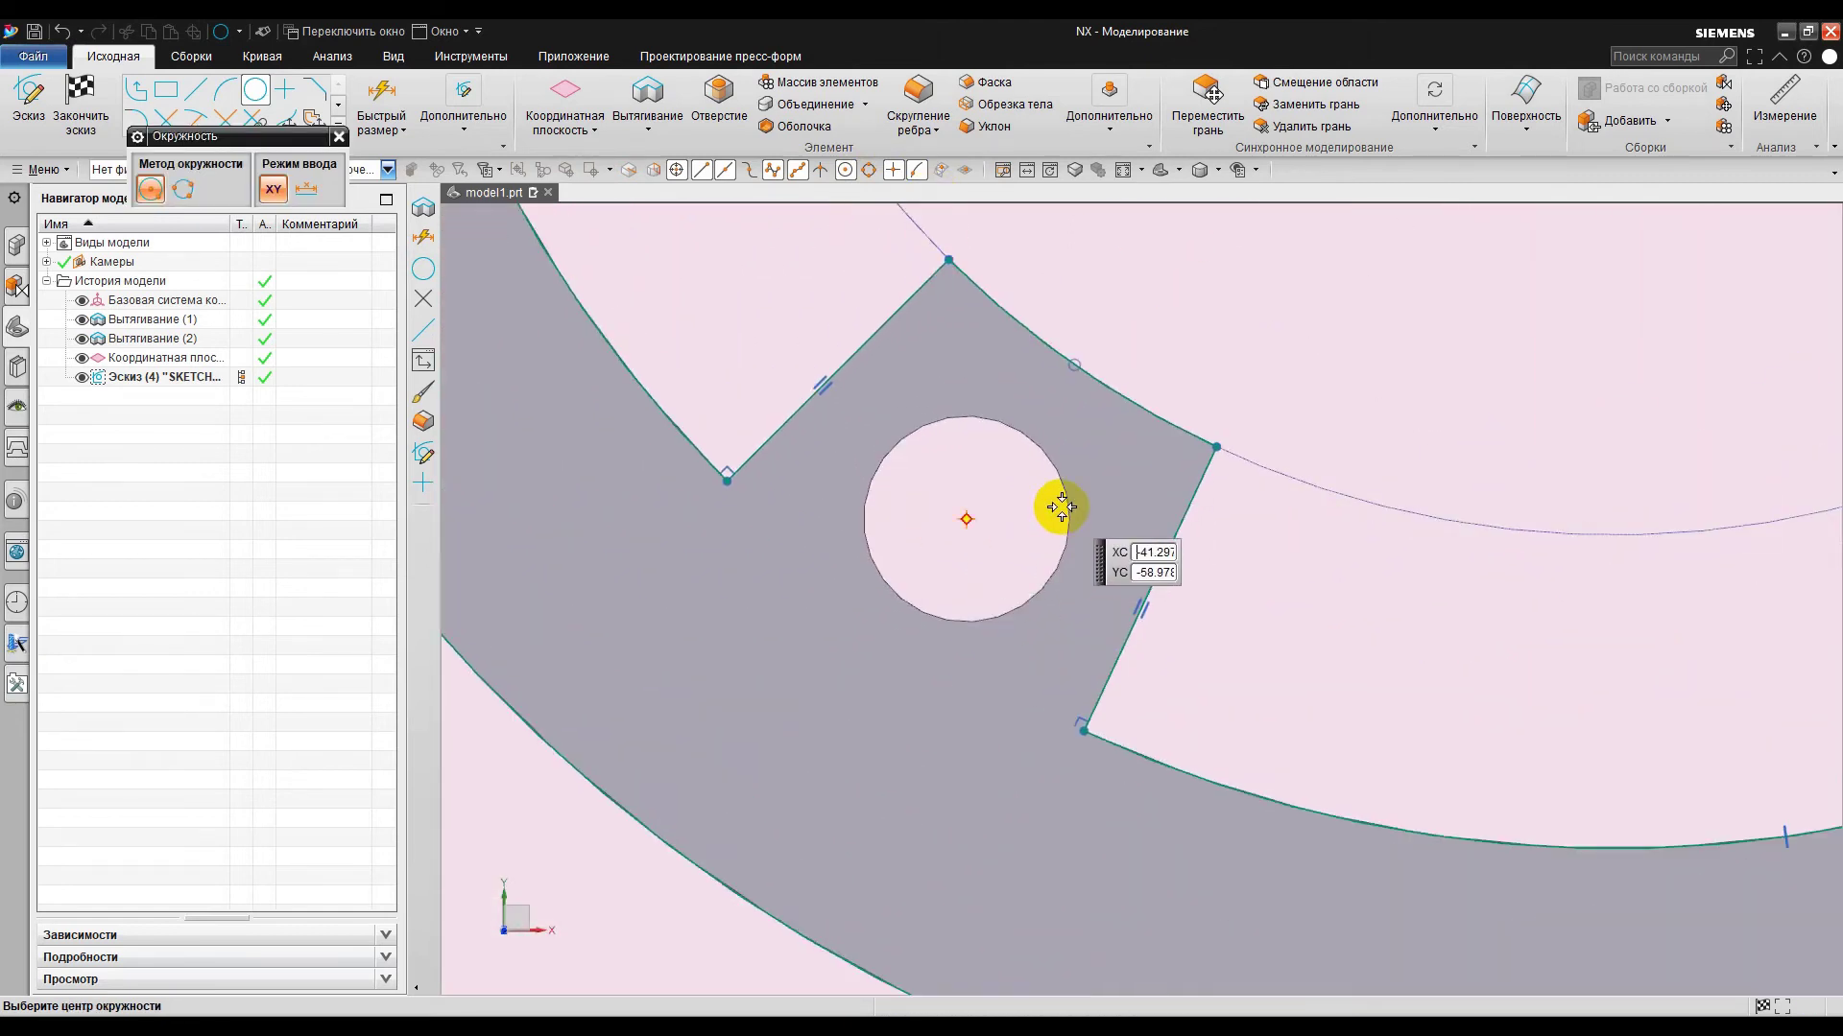
pyautogui.click(964, 520)
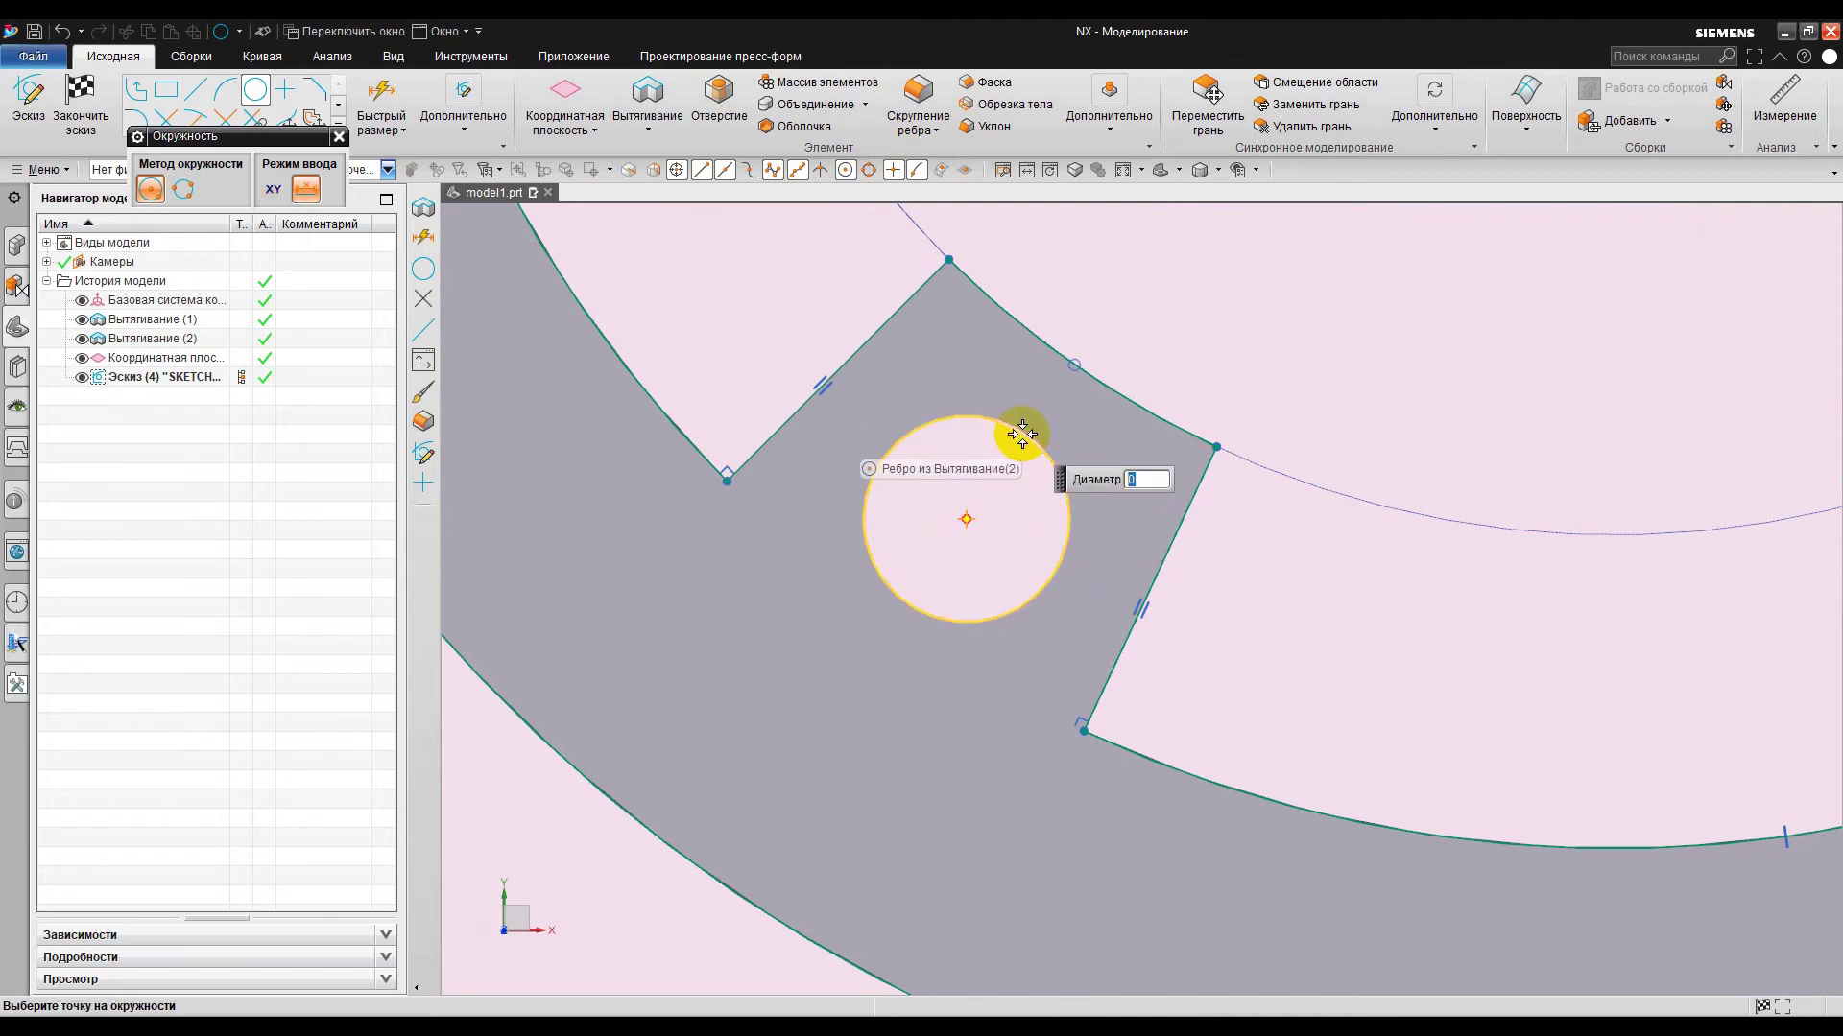
pyautogui.click(977, 414)
pyautogui.moveTo(1184, 547)
pyautogui.keyDown('shift'); pyautogui.mouseDown(button='middle')
pyautogui.moveTo(912, 584)
pyautogui.moveTo(481, 534)
pyautogui.mouseUp(button='middle'); pyautogui.keyUp('shift')
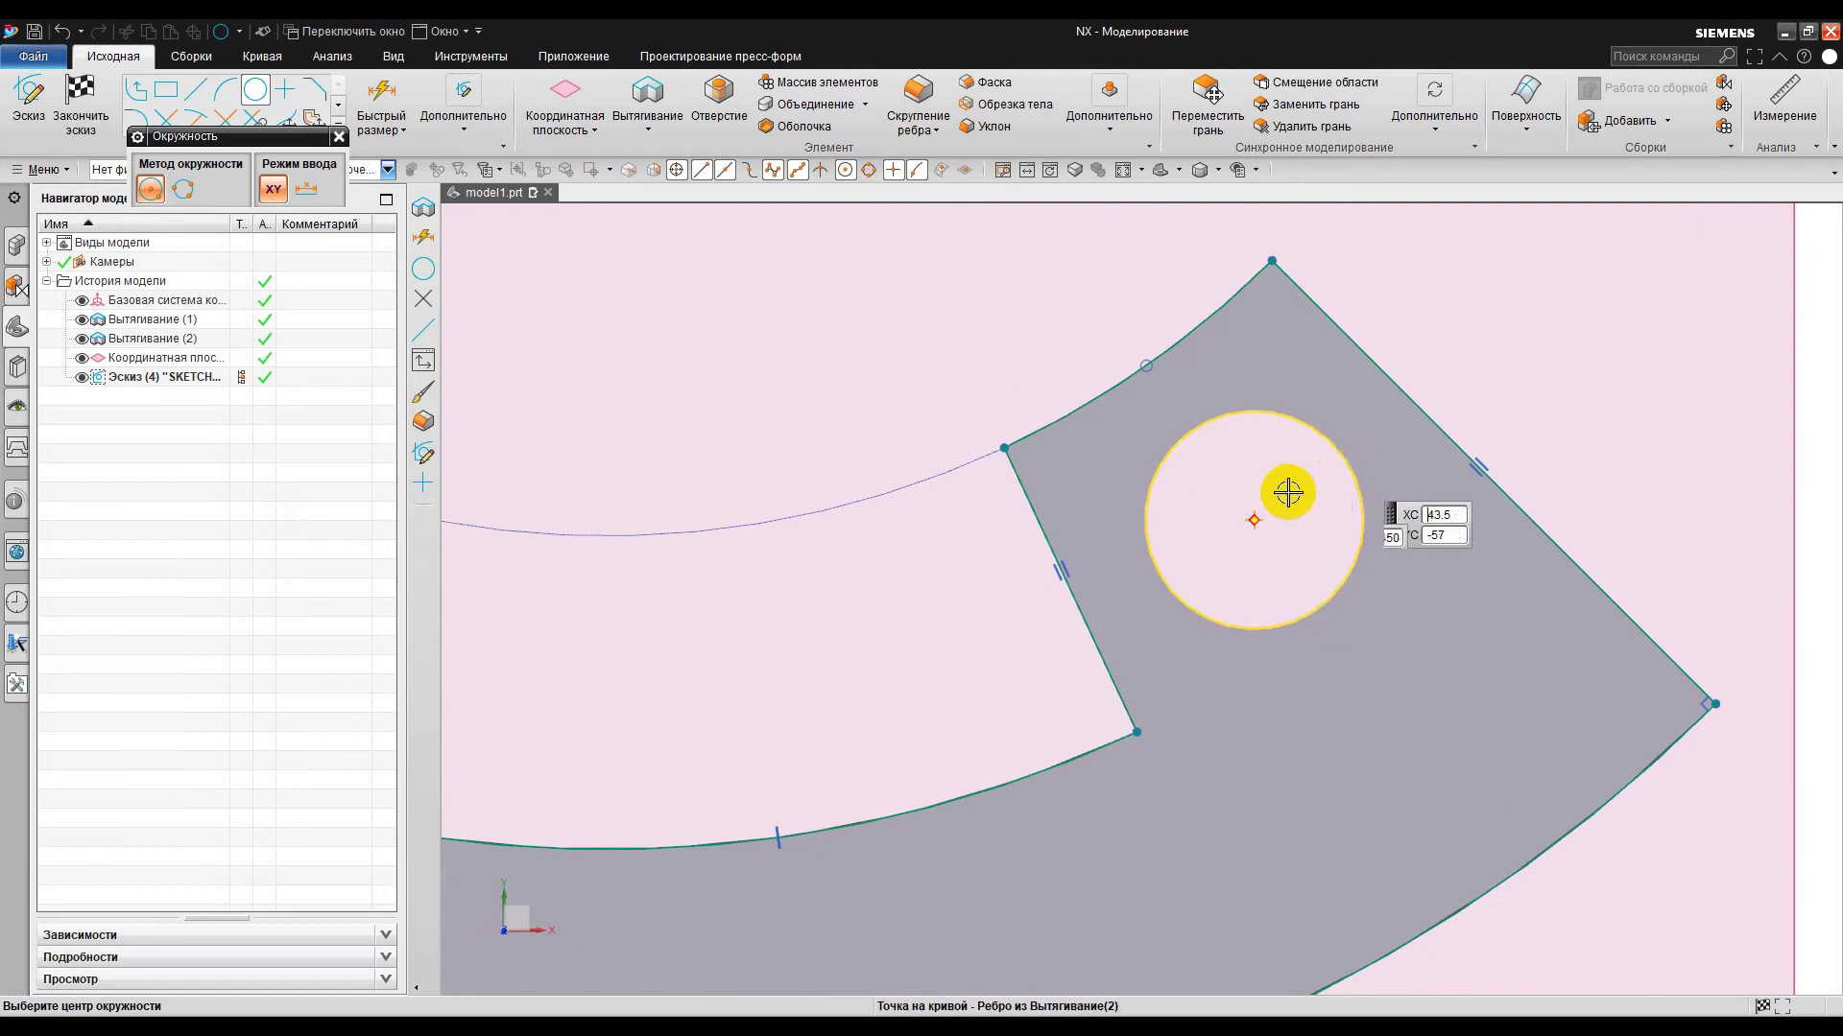
pyautogui.click(1254, 521)
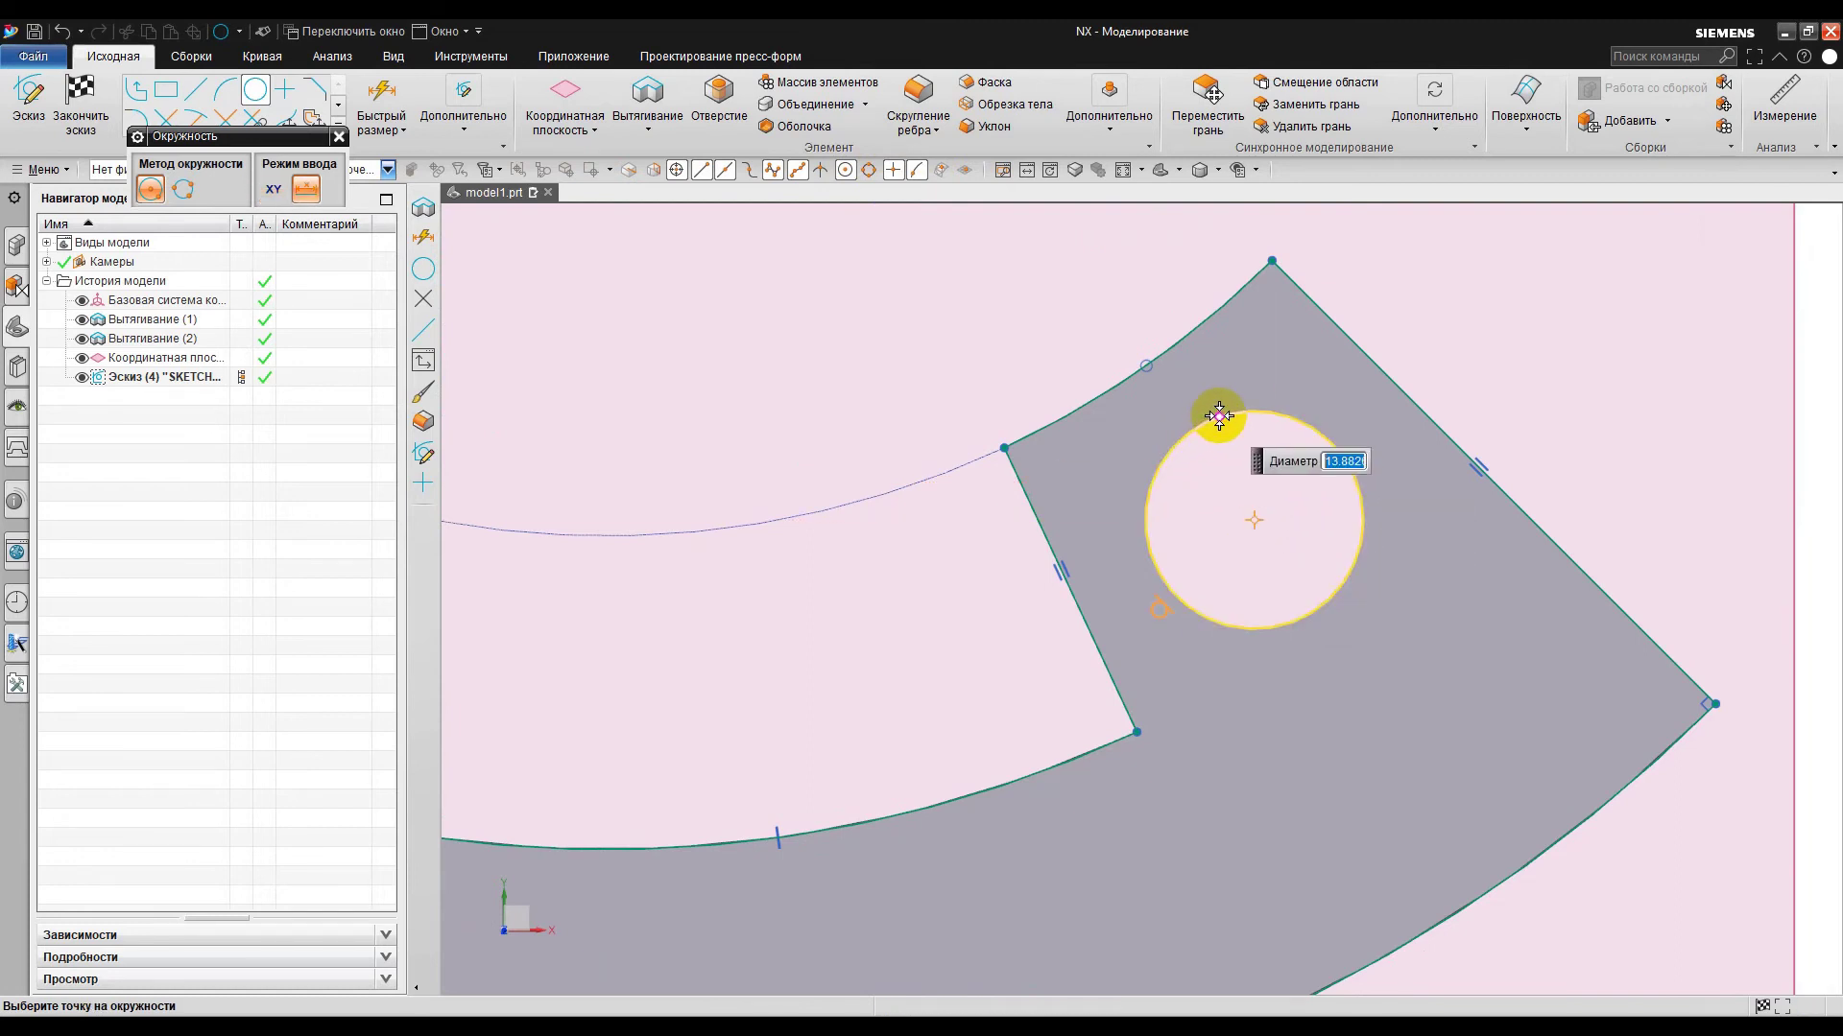
pyautogui.click(1218, 415)
pyautogui.scroll(-6, 1267, 518)
pyautogui.keyDown('shift'); pyautogui.moveTo(1194, 374); pyautogui.dragTo(1164, 592, button='middle'); pyautogui.keyUp('shift')
pyautogui.scroll(-1, 1155, 627)
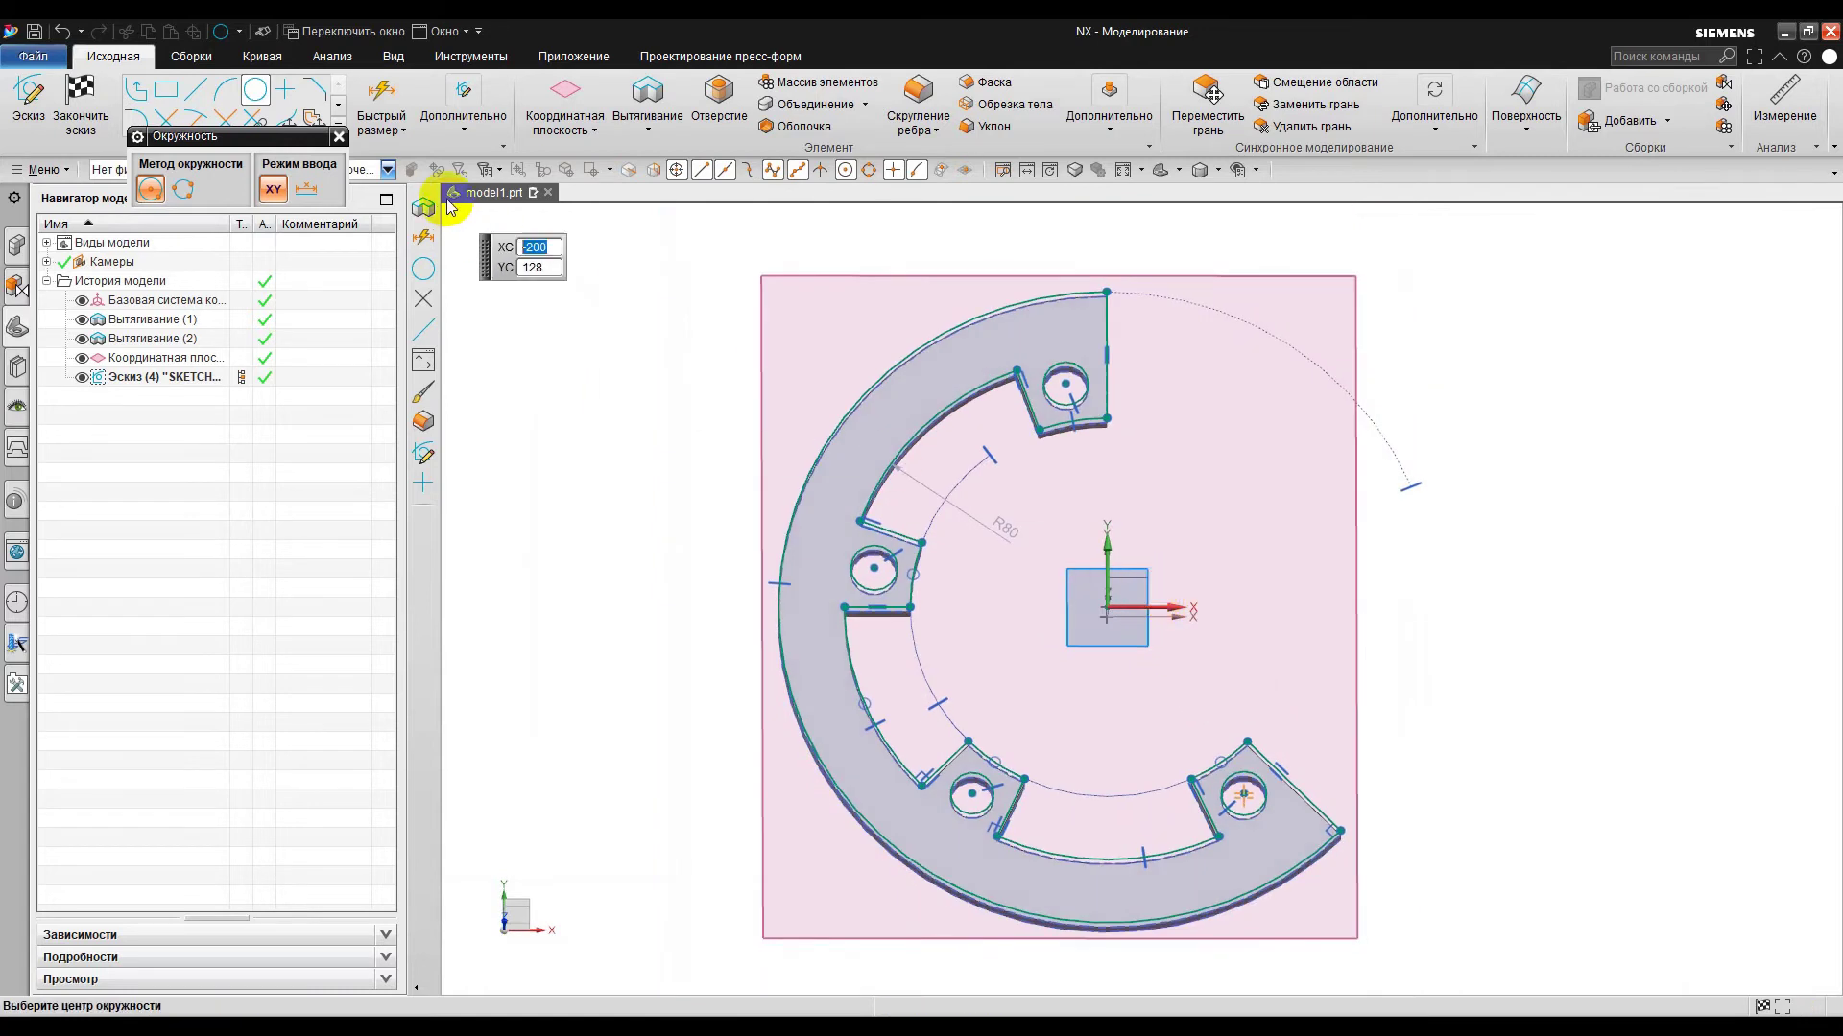
pyautogui.click(339, 137)
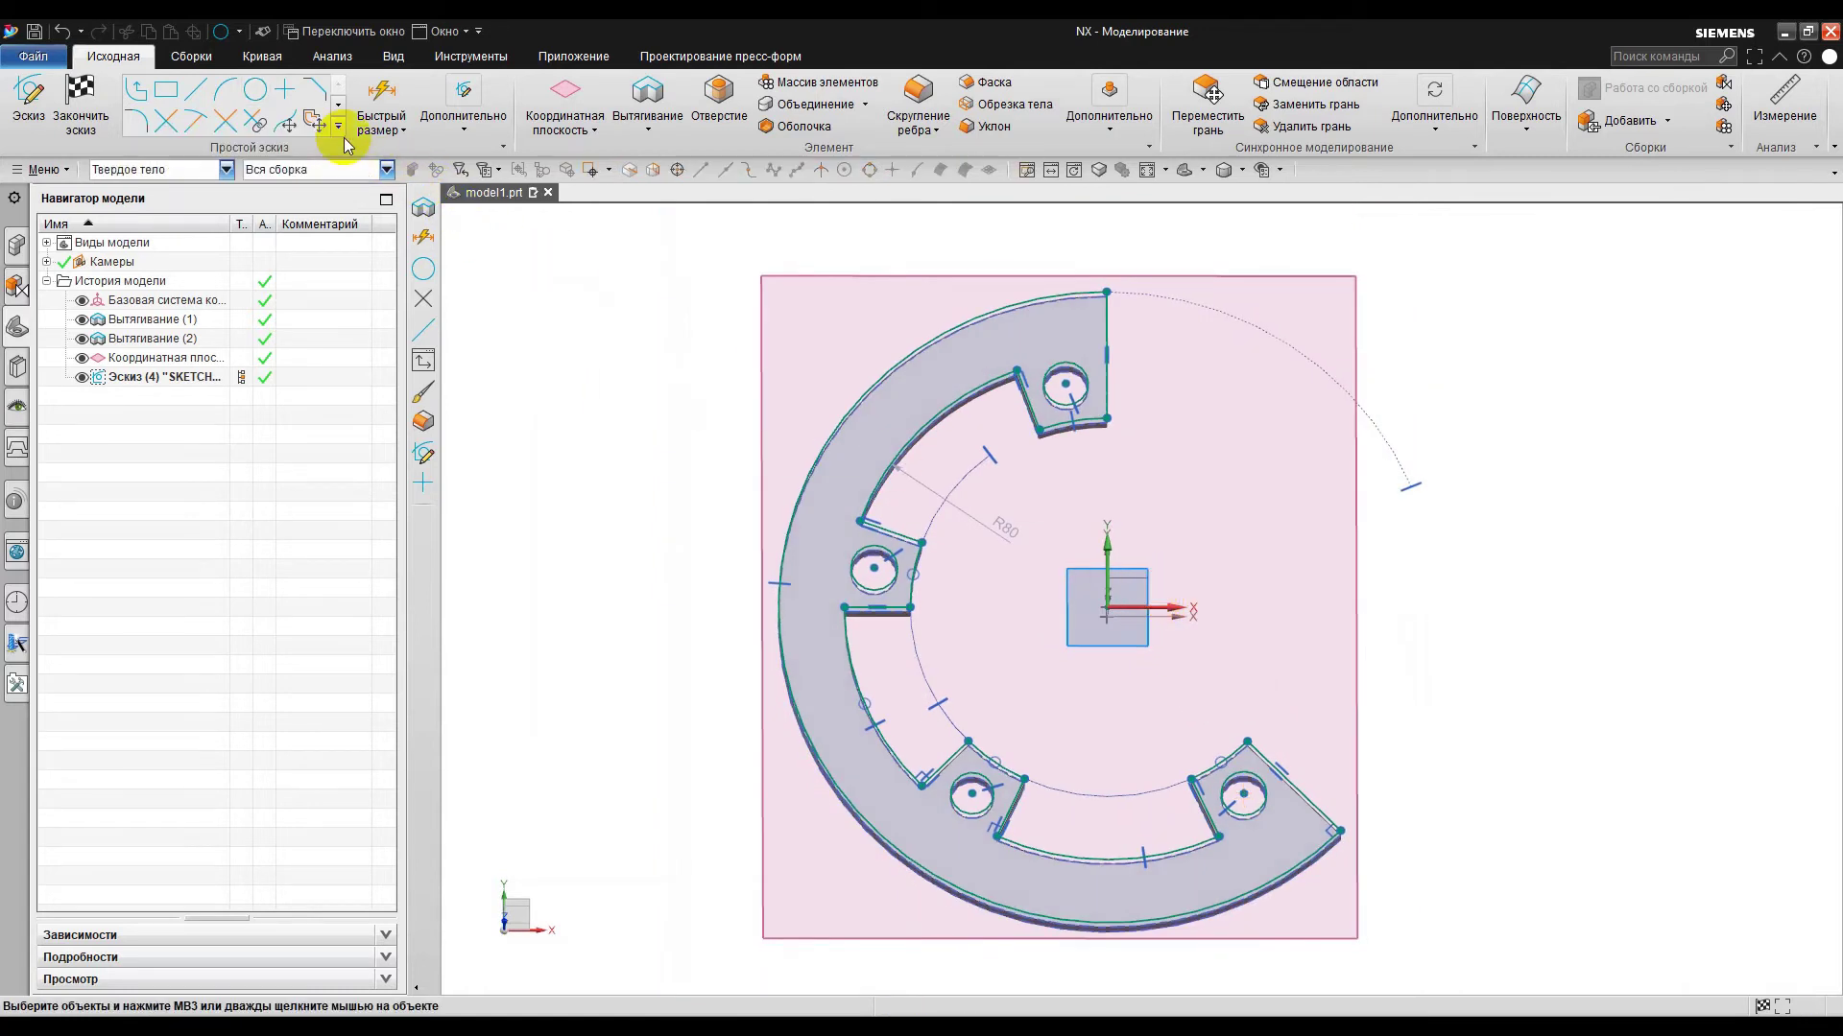
pyautogui.click(76, 91)
pyautogui.moveTo(951, 412); pyautogui.dragTo(1027, 394, button='middle')
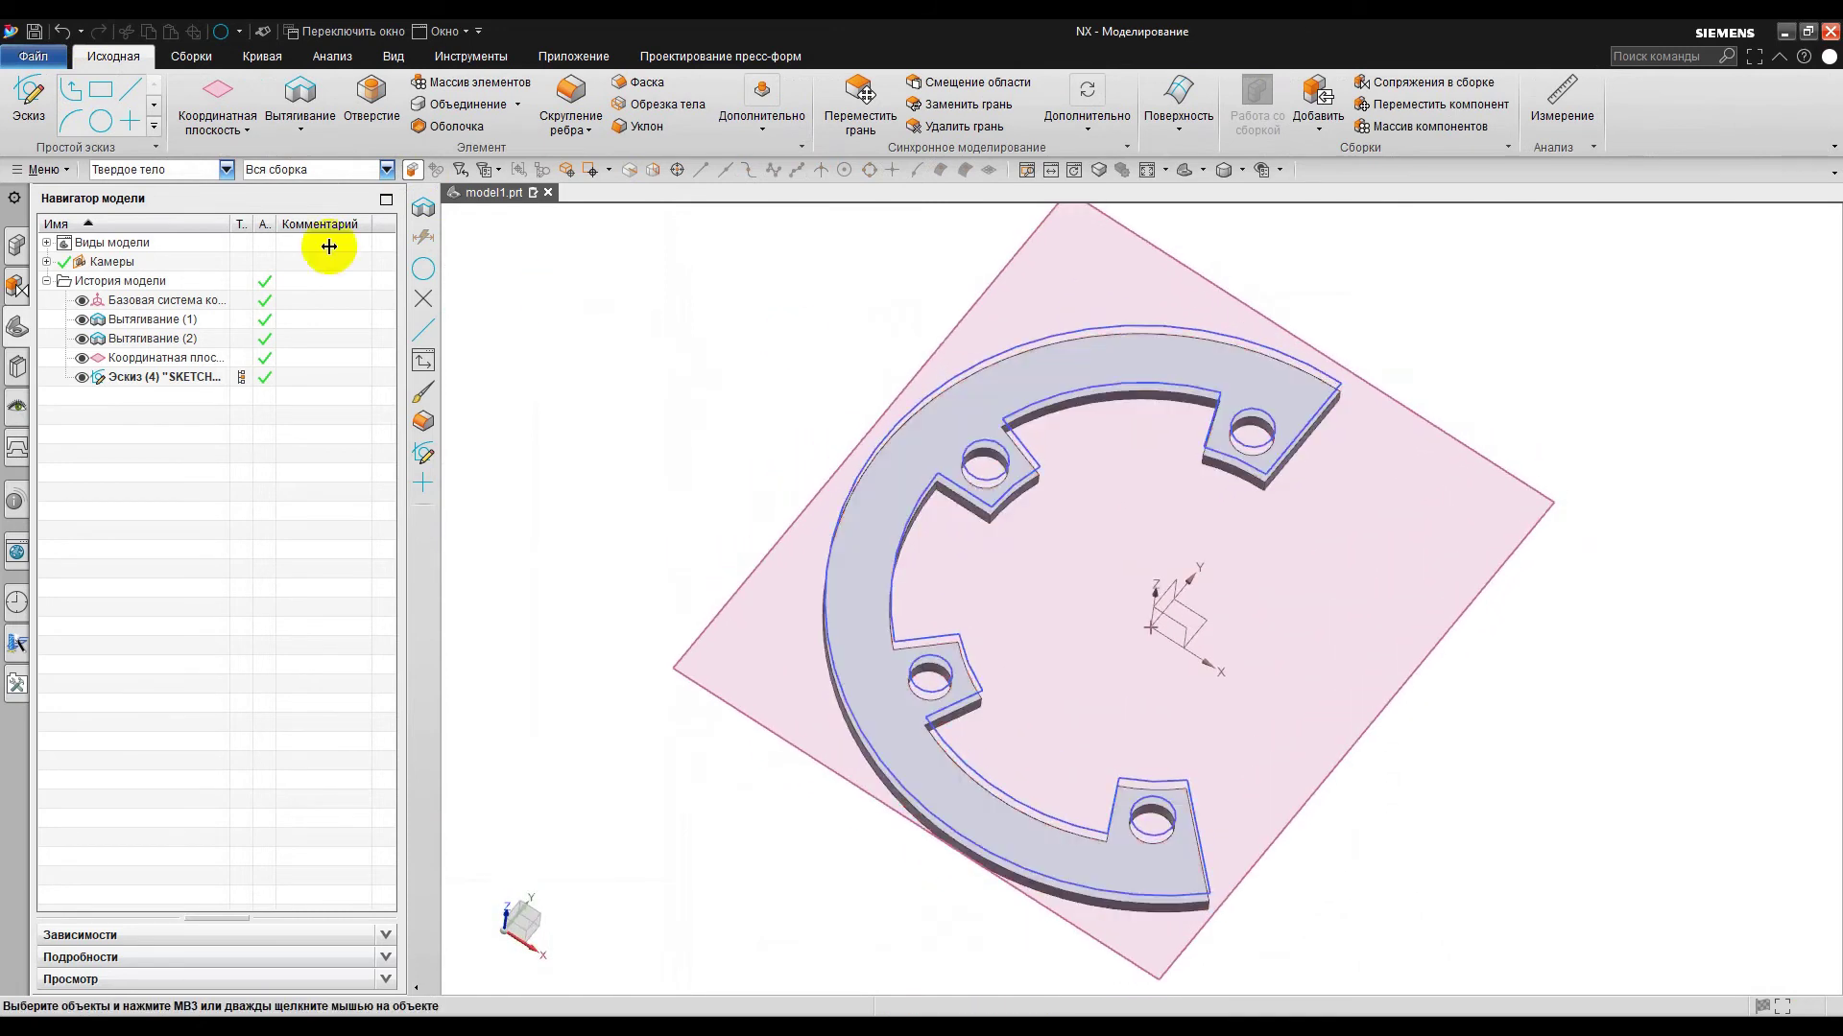
# - Restrict selection to solid bodies and hide the solid ring
pyautogui.click(140, 173)
pyautogui.click(154, 345)
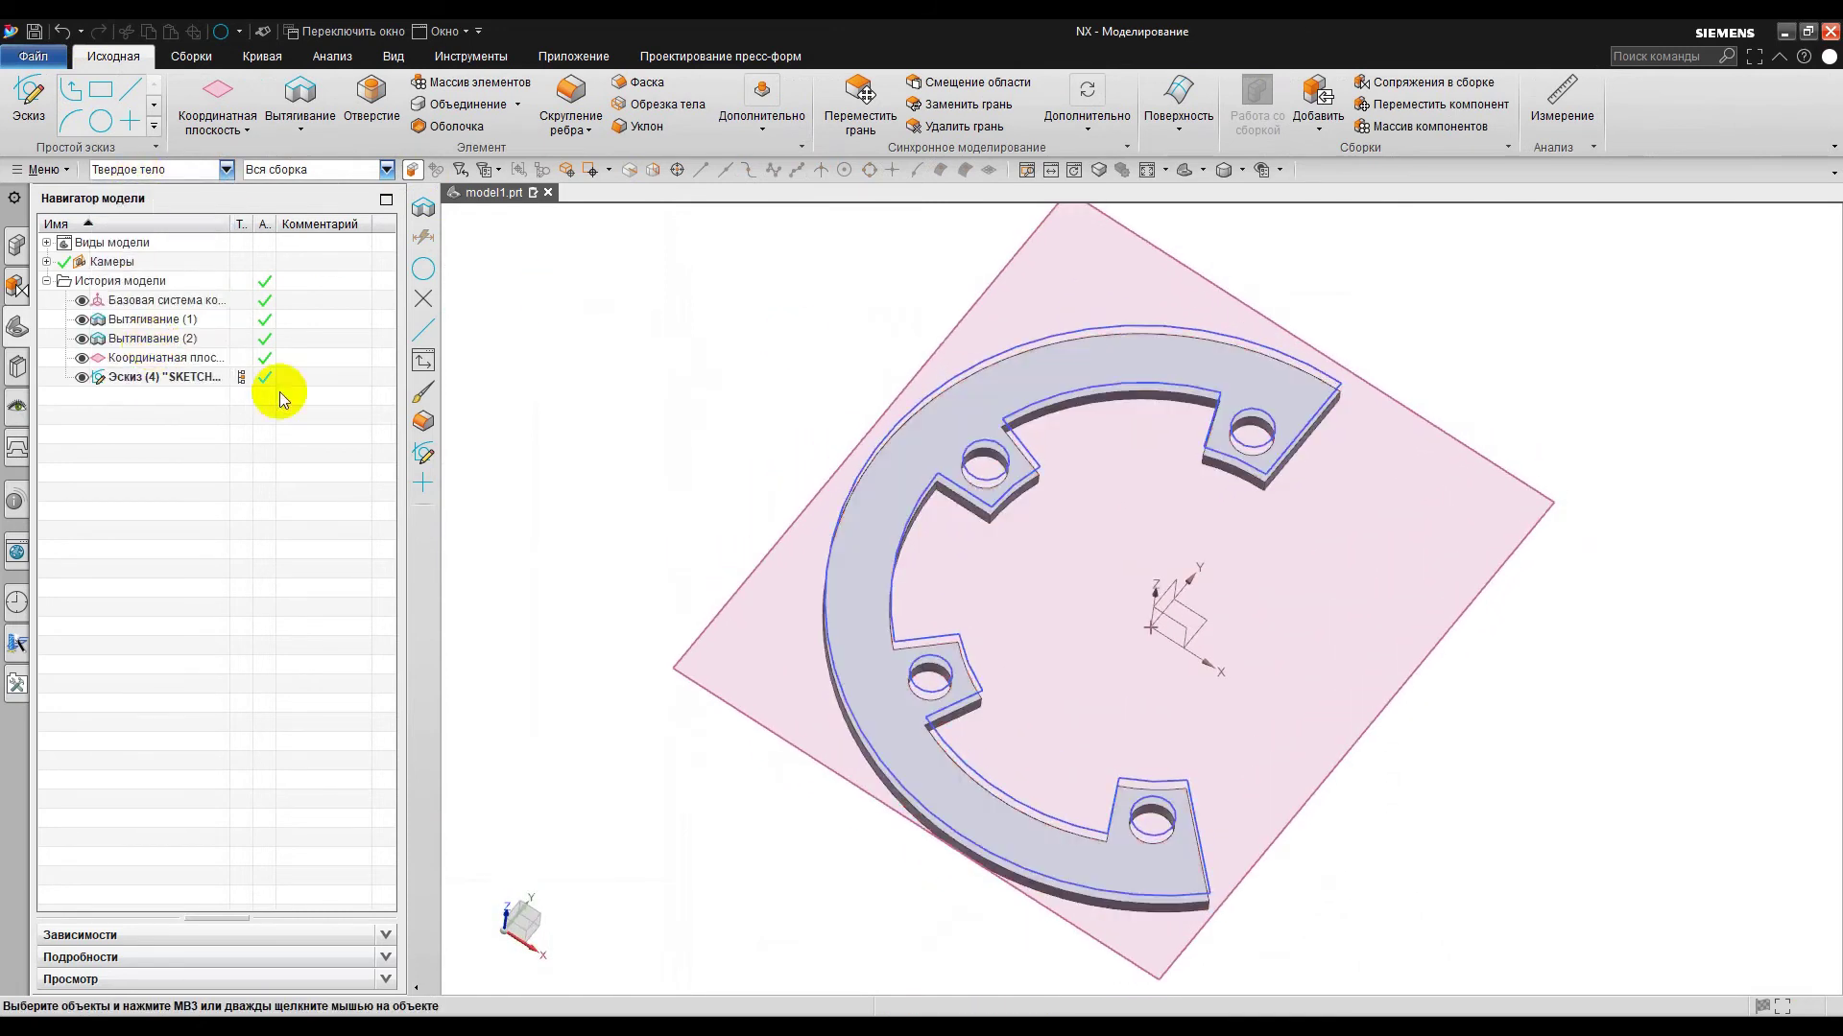
pyautogui.rightClick(903, 479)
pyautogui.click(938, 485)
pyautogui.moveTo(971, 435)
pyautogui.mouseDown(button='middle')
pyautogui.moveTo(992, 440)
pyautogui.moveTo(964, 441)
pyautogui.mouseUp(button='middle')
# - Remove the selection filter and hide the coordinate plane around the sketched contour
pyautogui.click(183, 170)
pyautogui.click(202, 197)
pyautogui.rightClick(945, 314)
pyautogui.click(965, 318)
pyautogui.press('Escape')
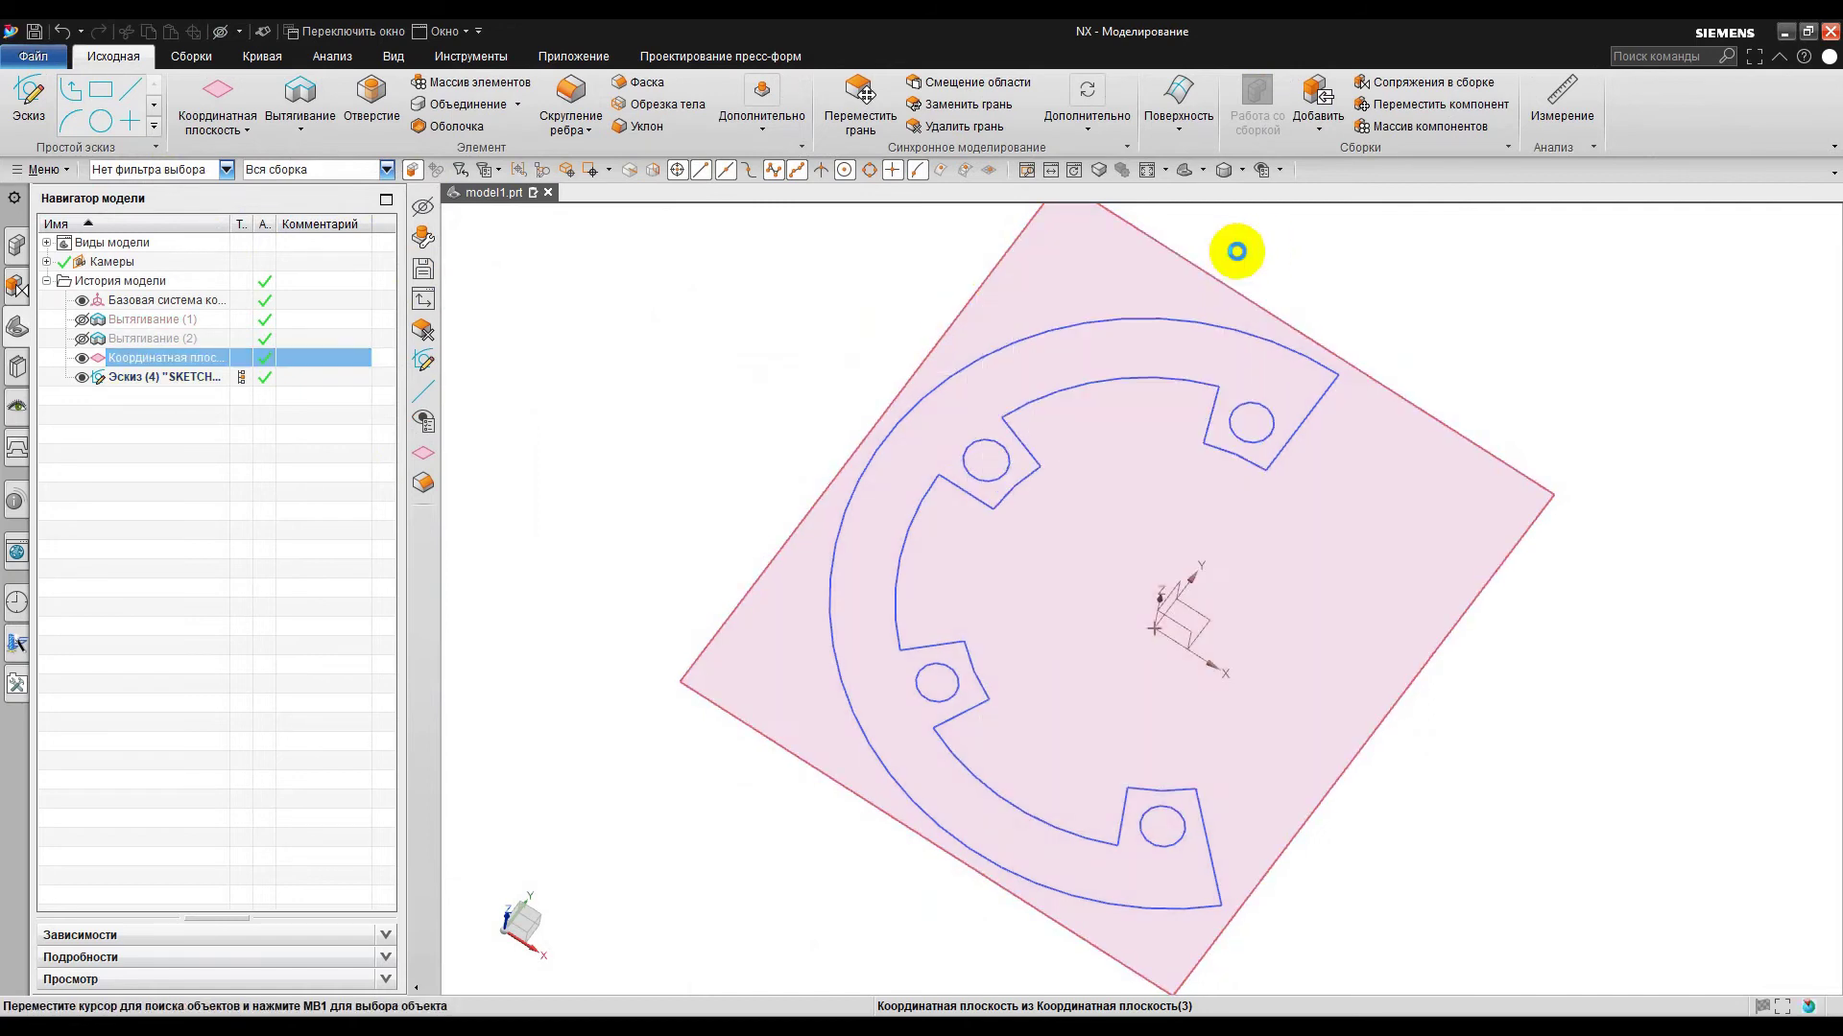
pyautogui.rightClick(991, 285)
pyautogui.click(1040, 327)
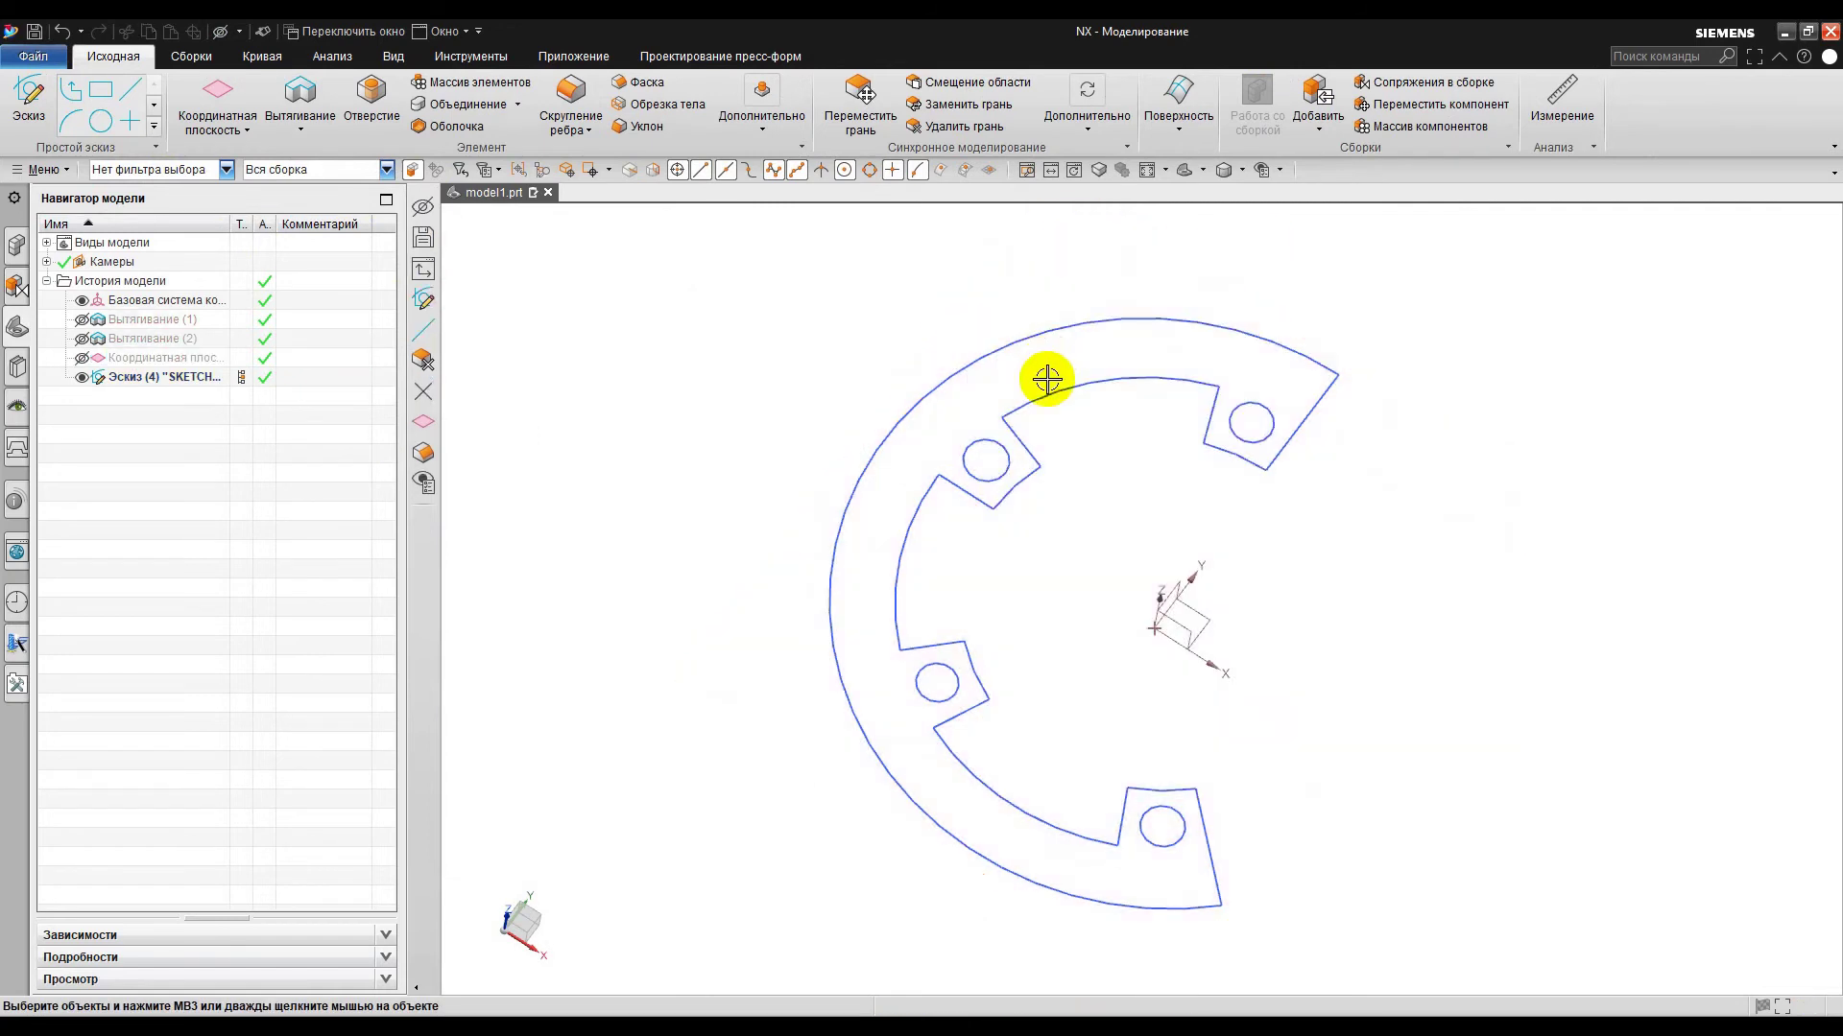
pyautogui.moveTo(1035, 399)
pyautogui.mouseDown(button='middle')
pyautogui.moveTo(1283, 403)
pyautogui.moveTo(1031, 423)
pyautogui.mouseUp(button='middle')
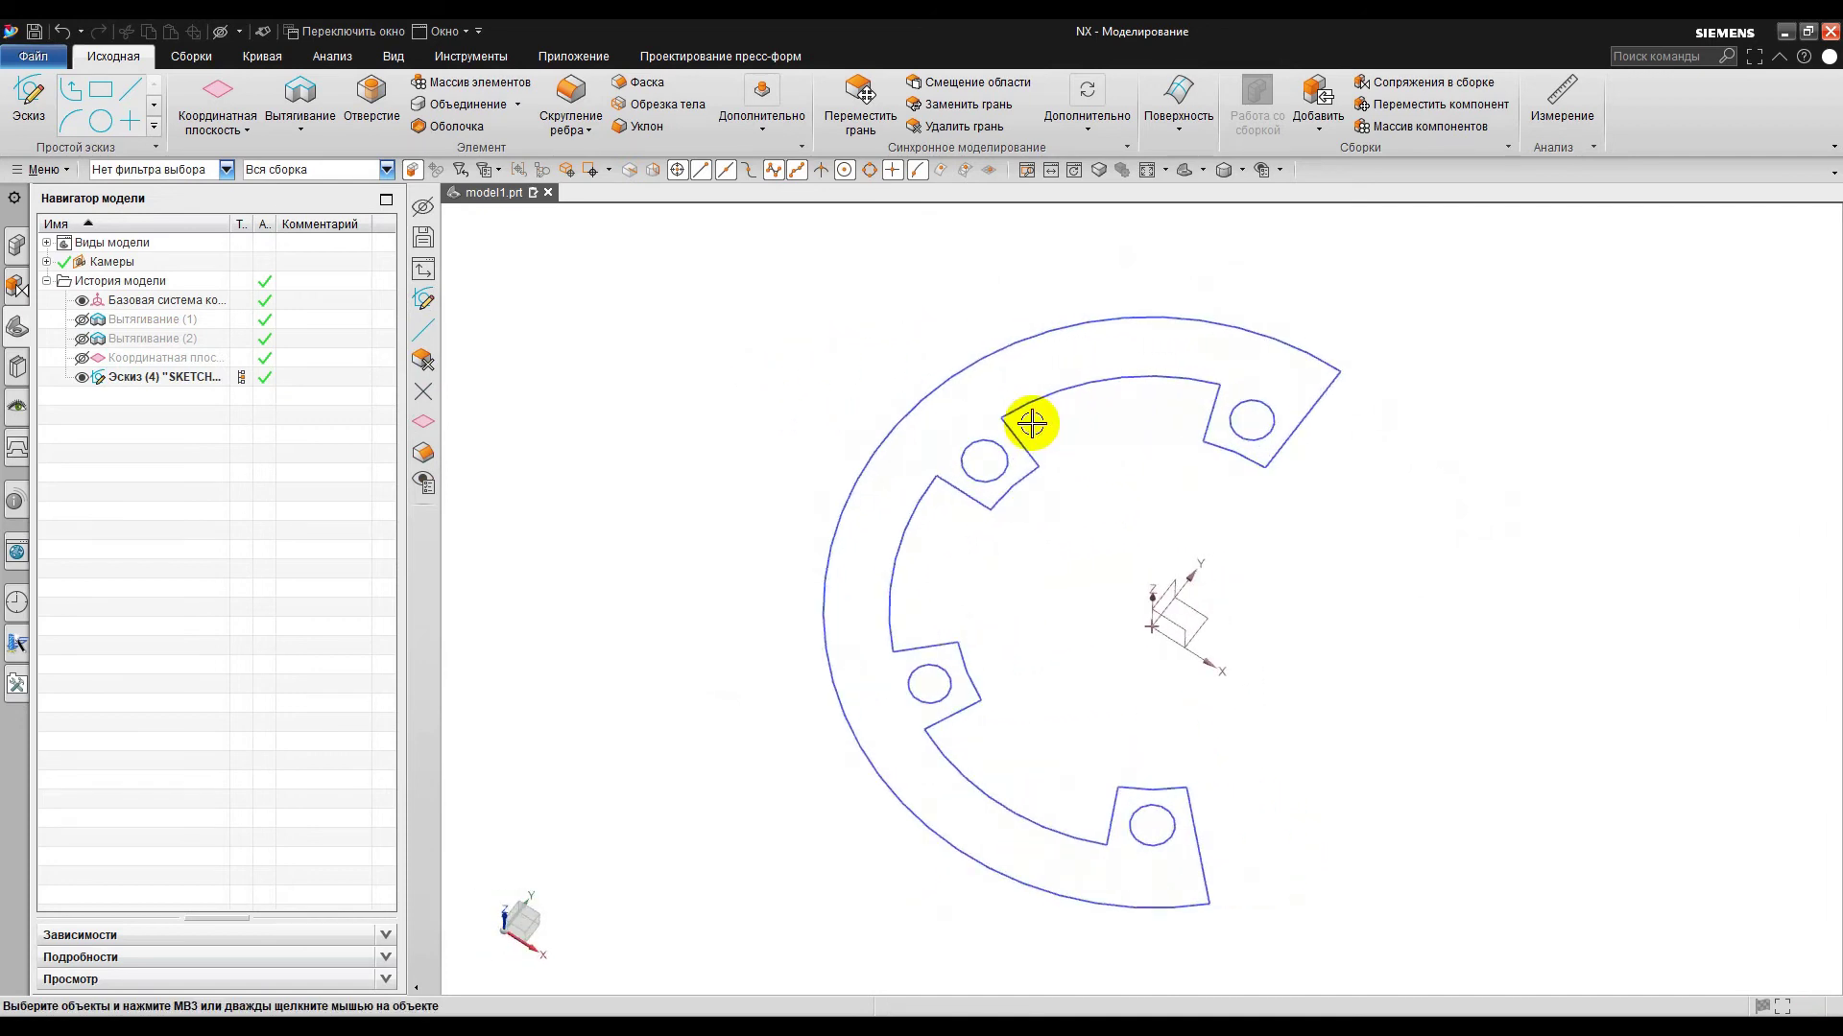
# - Show all solid bodies using Show and Hide
pyautogui.hotkey('ctrl', 'w')
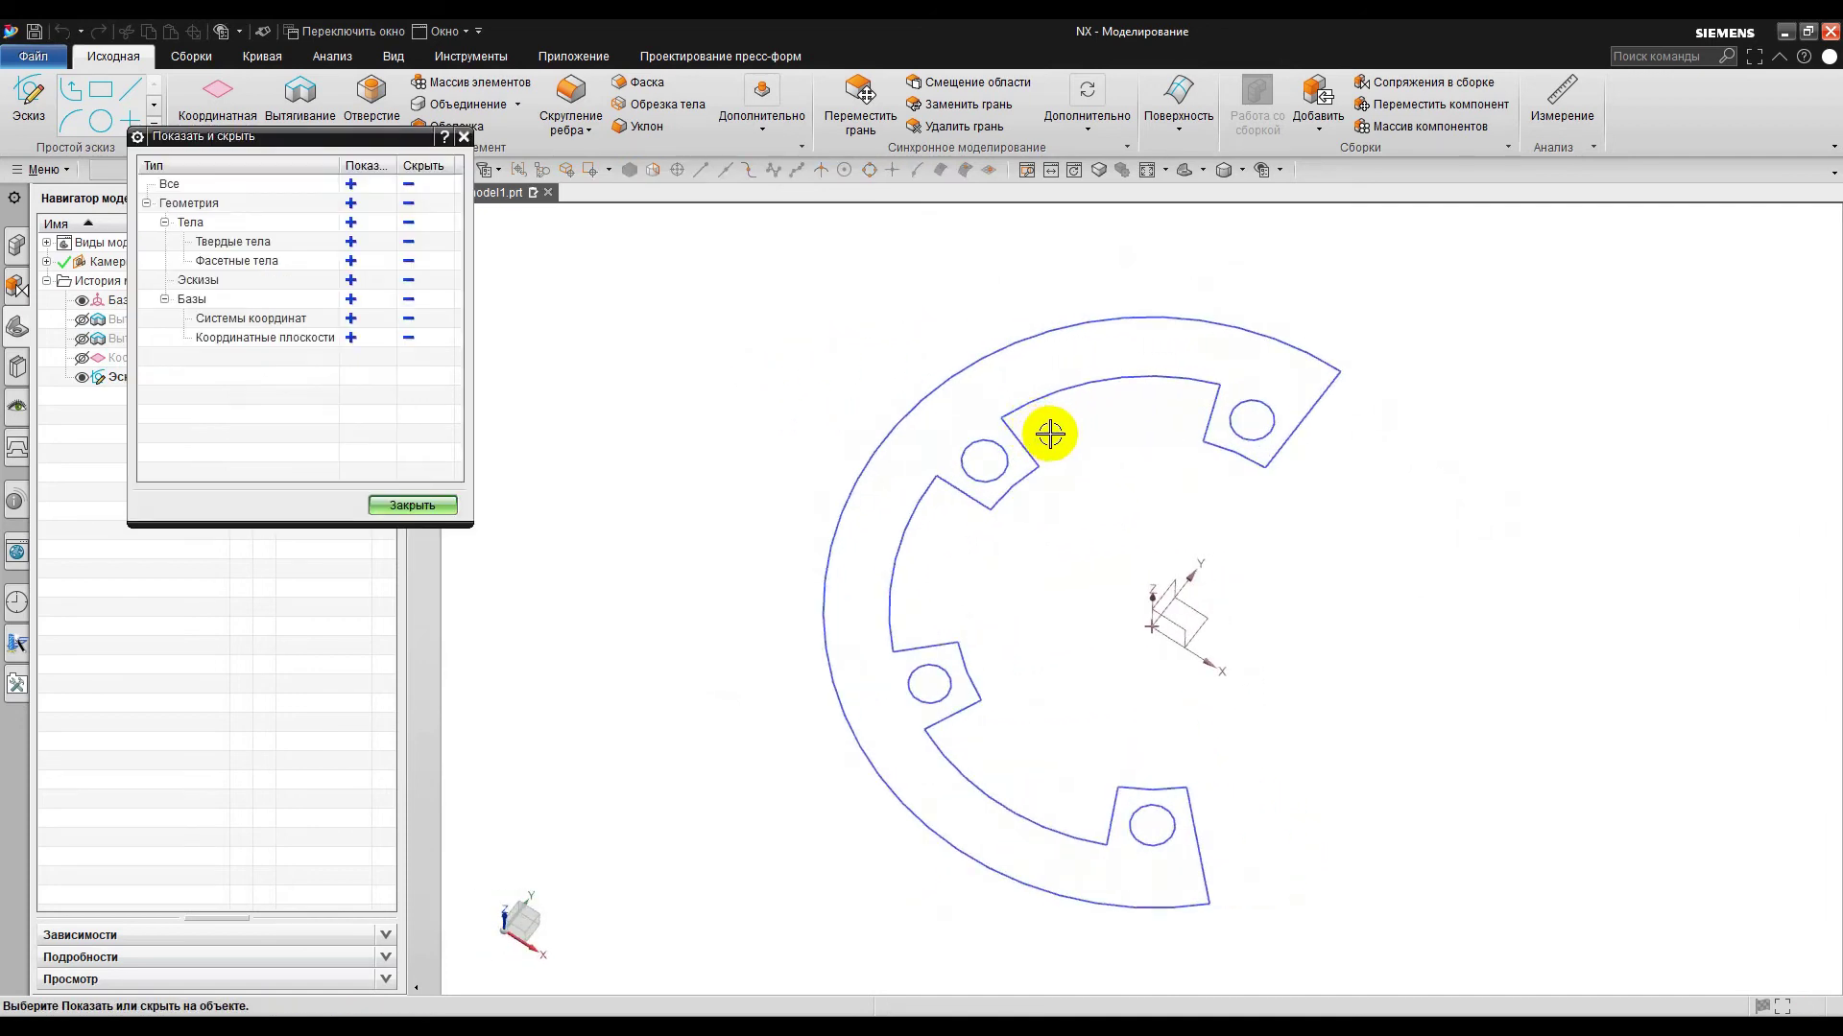
pyautogui.click(351, 242)
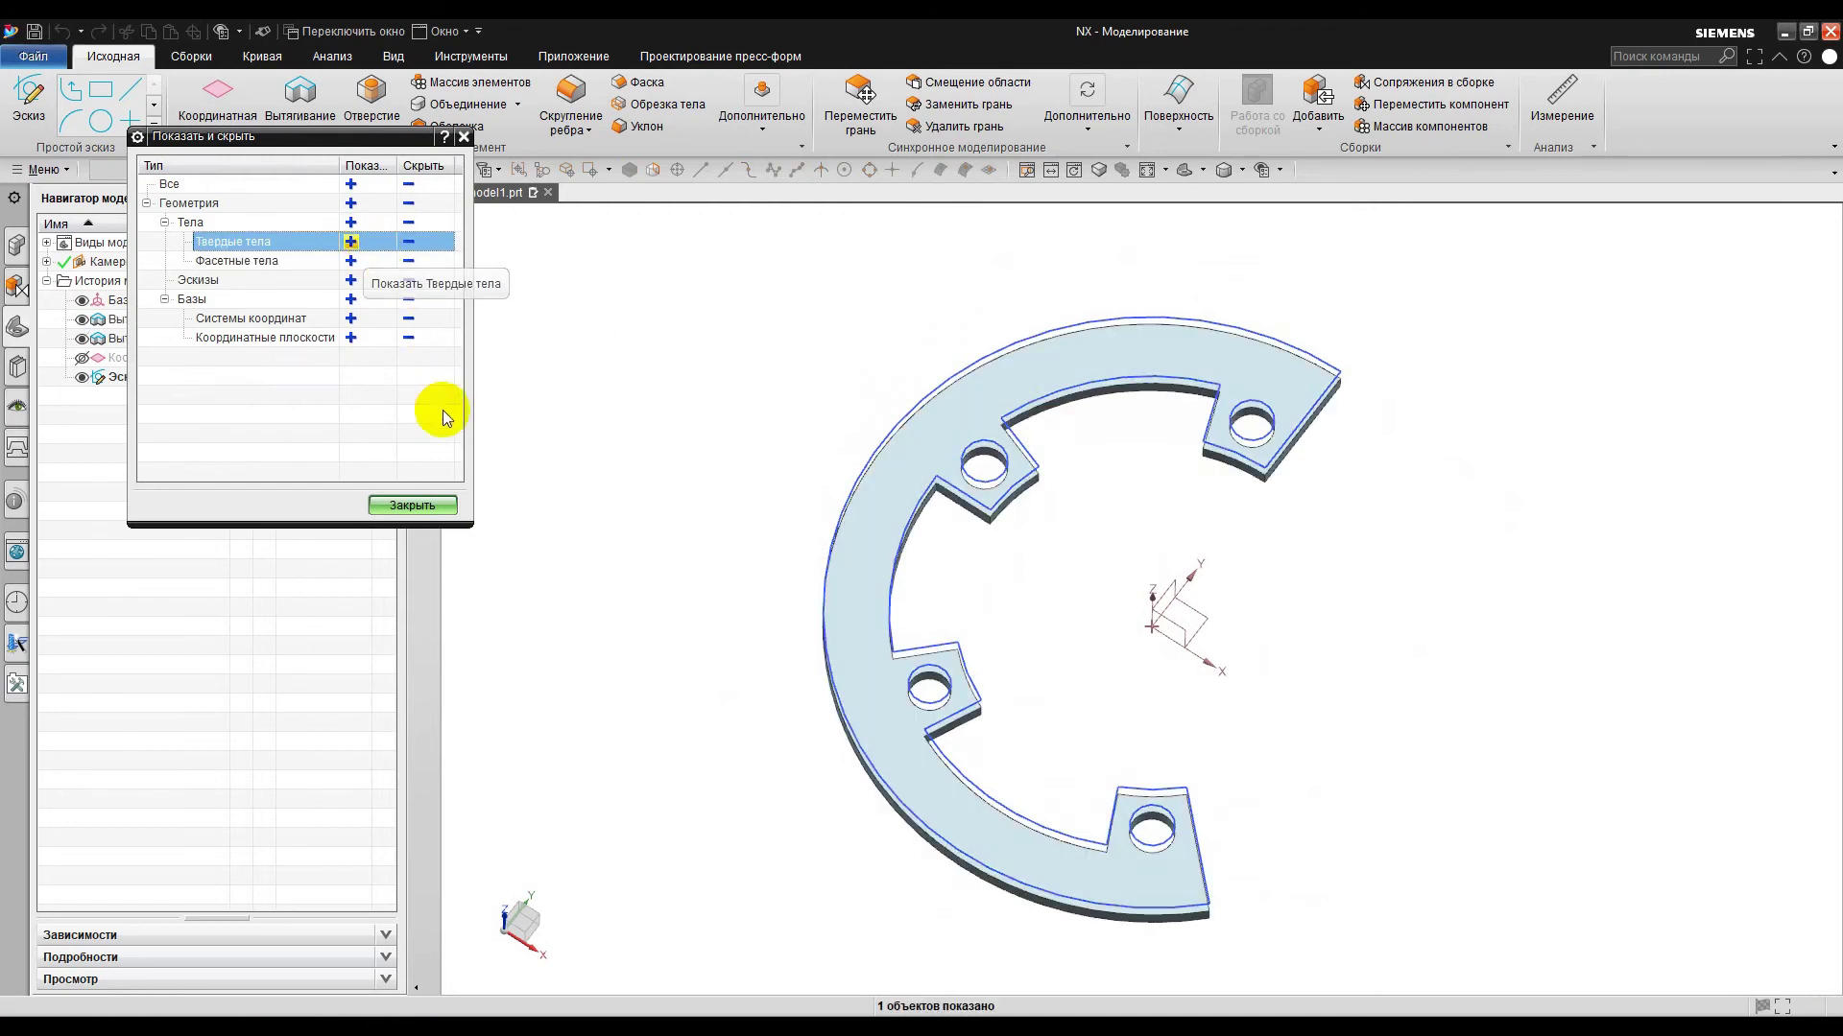
pyautogui.click(427, 504)
# - Delete the sketch with the traced ring contour from the model history
pyautogui.click(156, 378)
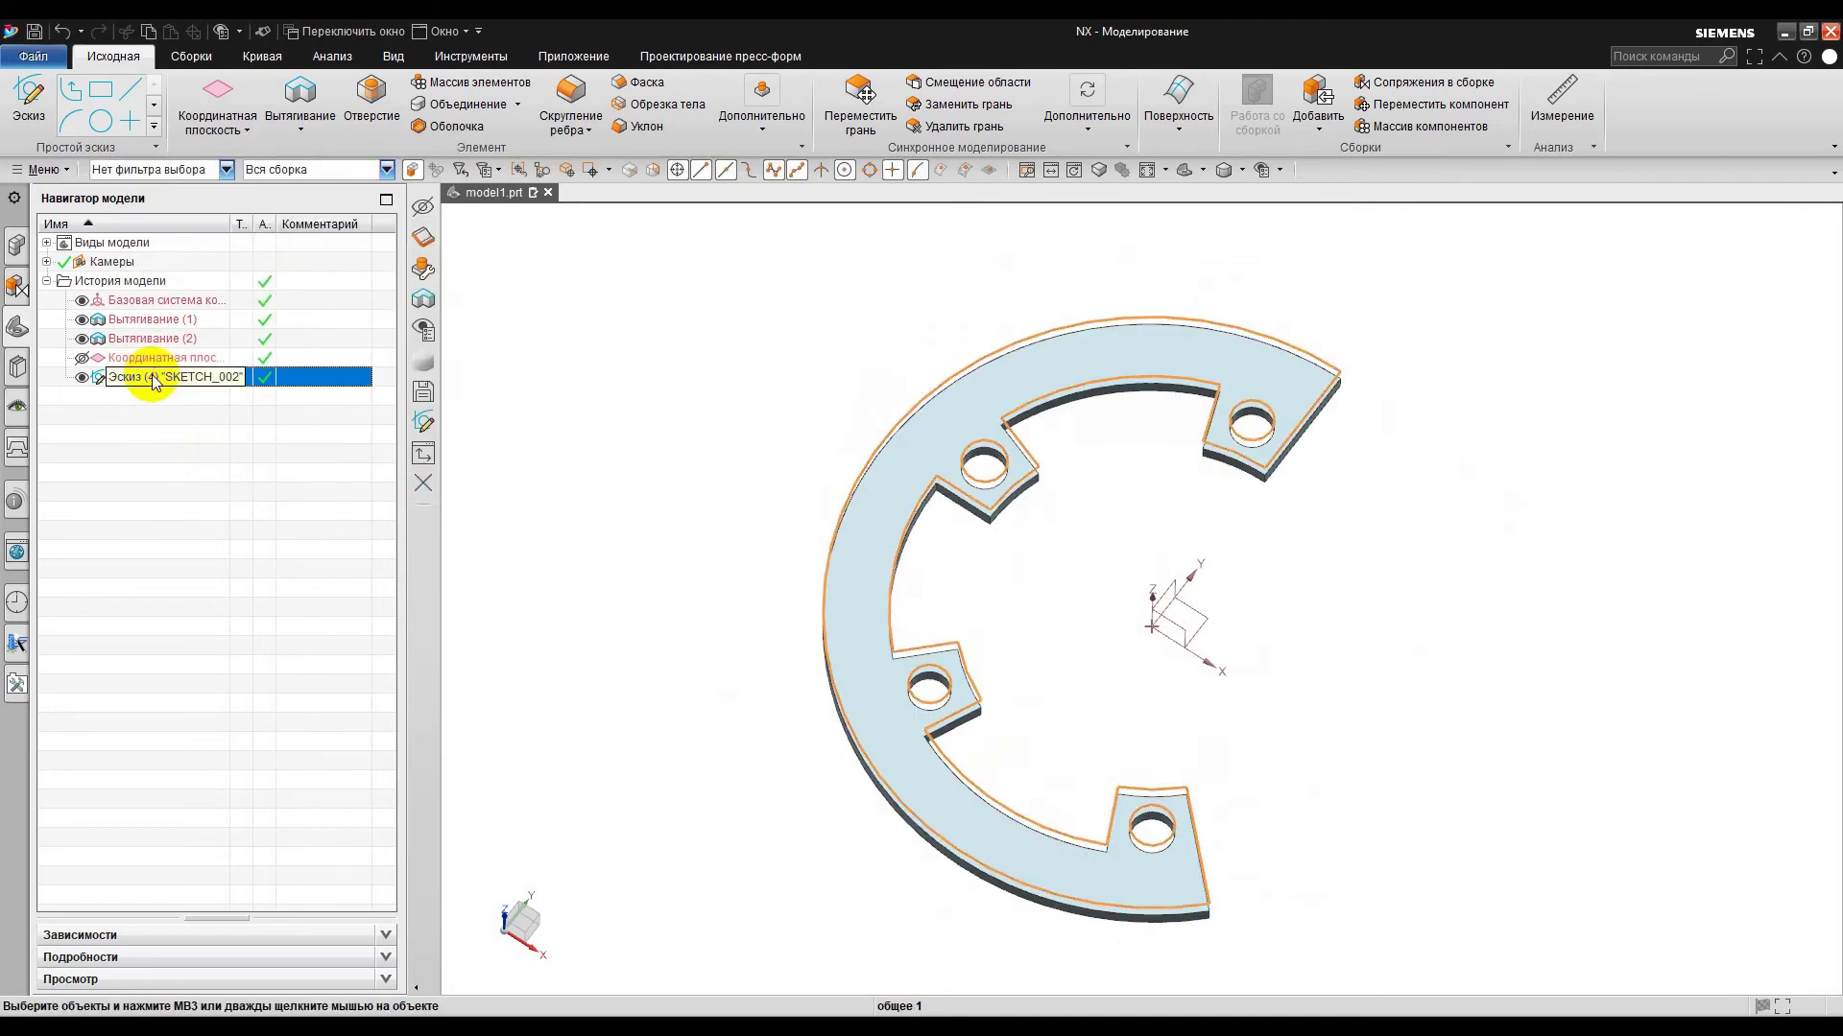
pyautogui.rightClick(152, 375)
pyautogui.click(217, 811)
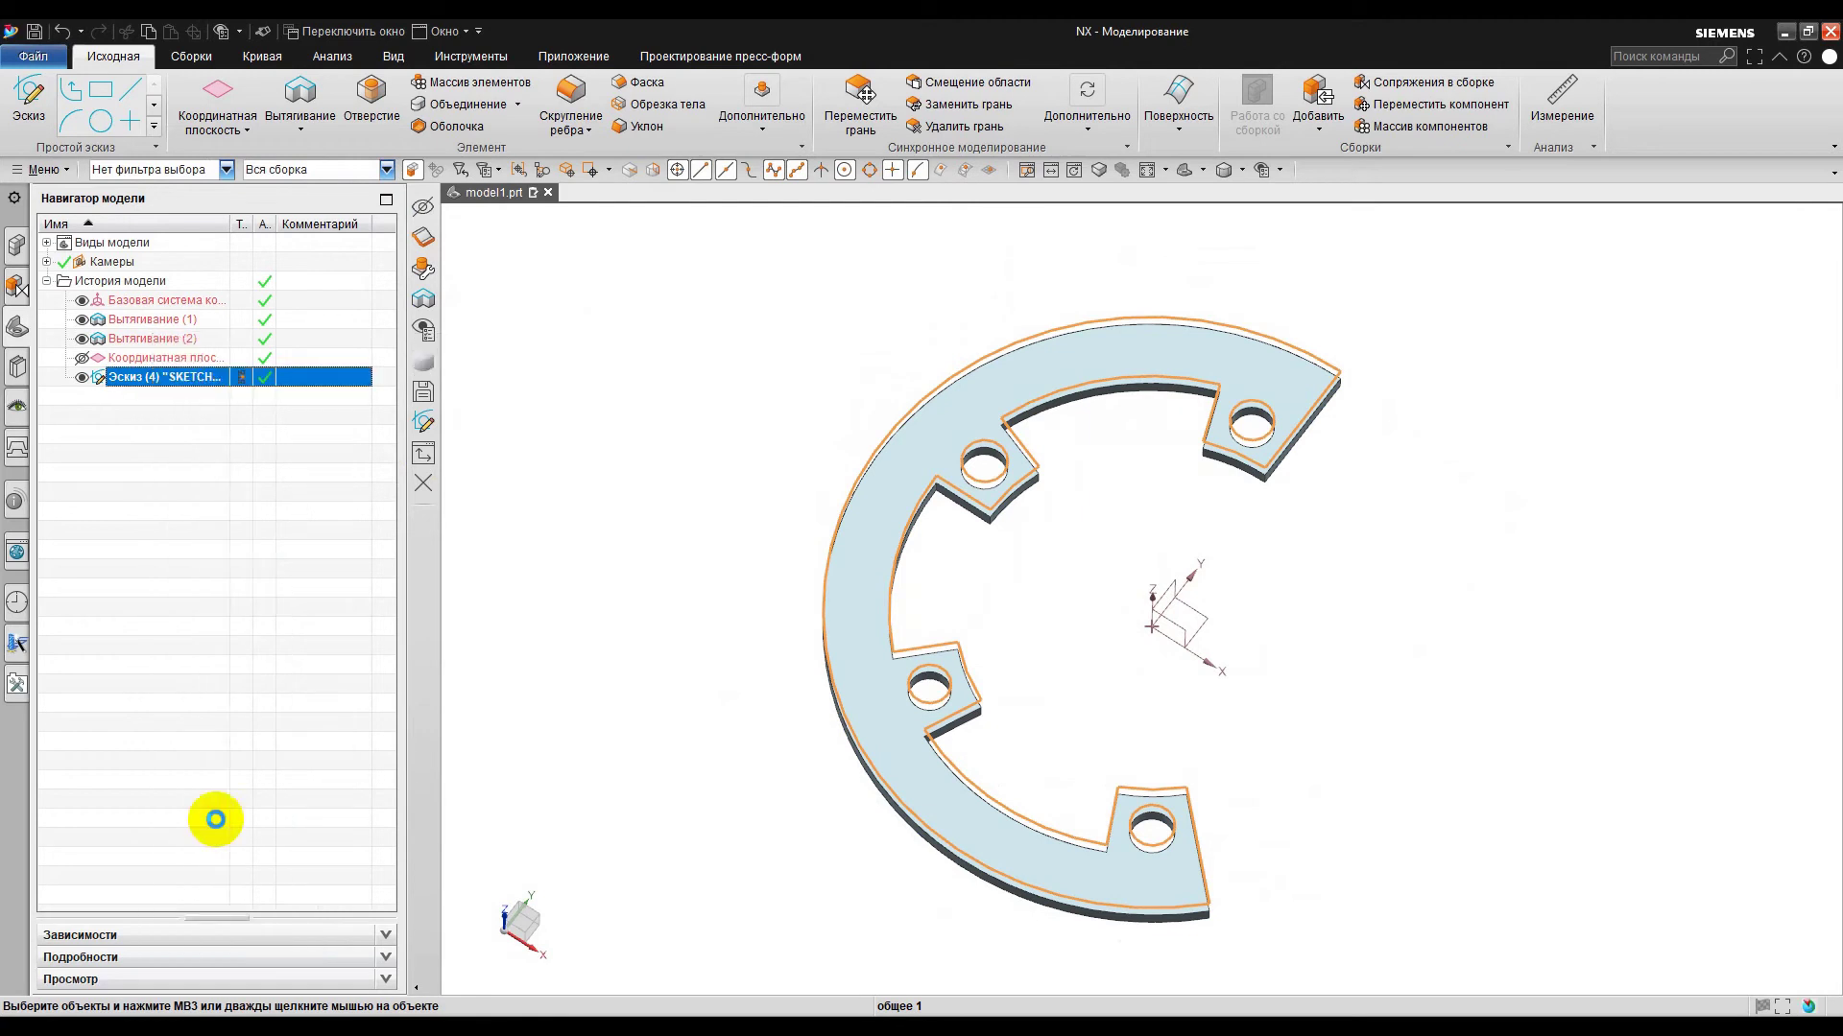
# - Show the hidden coordinate plane again
pyautogui.click(148, 369)
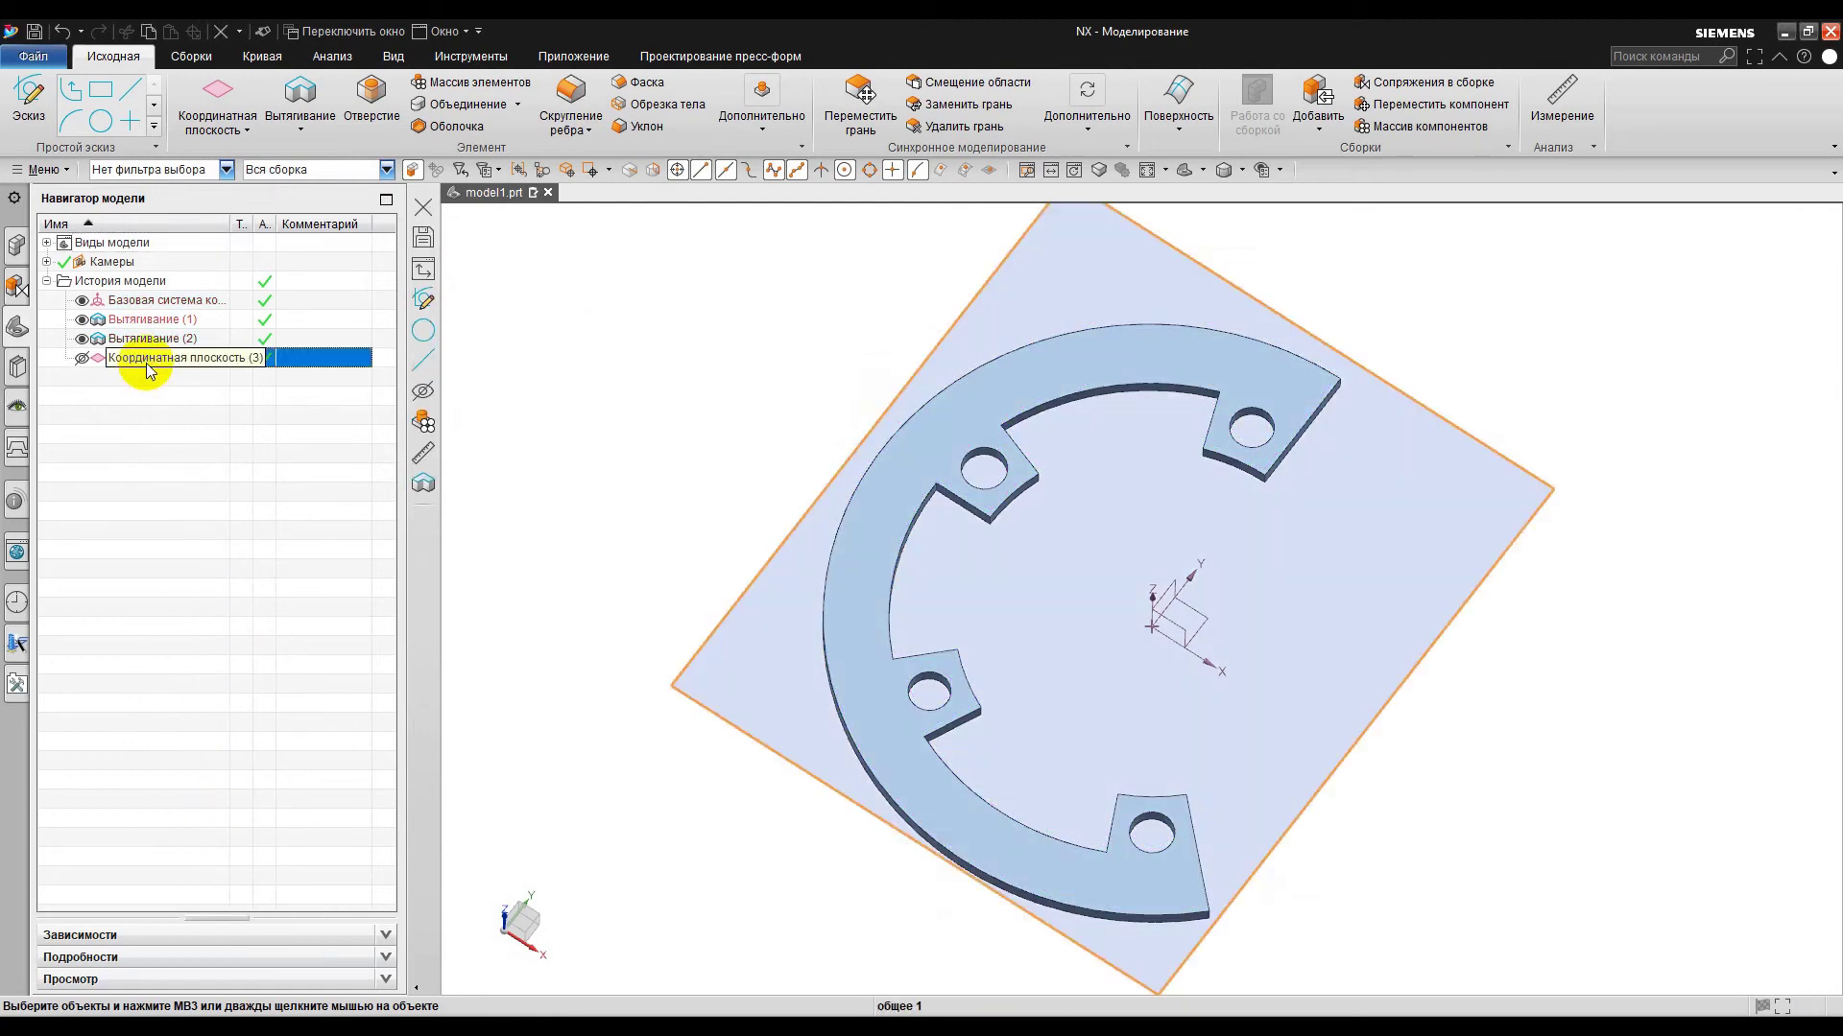
pyautogui.rightClick(149, 369)
pyautogui.click(171, 374)
# - Start Project Curve and select all edges of the ring's upper face, including the lug holes, as the curves to project
pyautogui.moveTo(954, 411)
pyautogui.mouseDown(button='middle')
pyautogui.moveTo(1004, 313)
pyautogui.moveTo(946, 419)
pyautogui.mouseUp(button='middle')
pyautogui.click(46, 170)
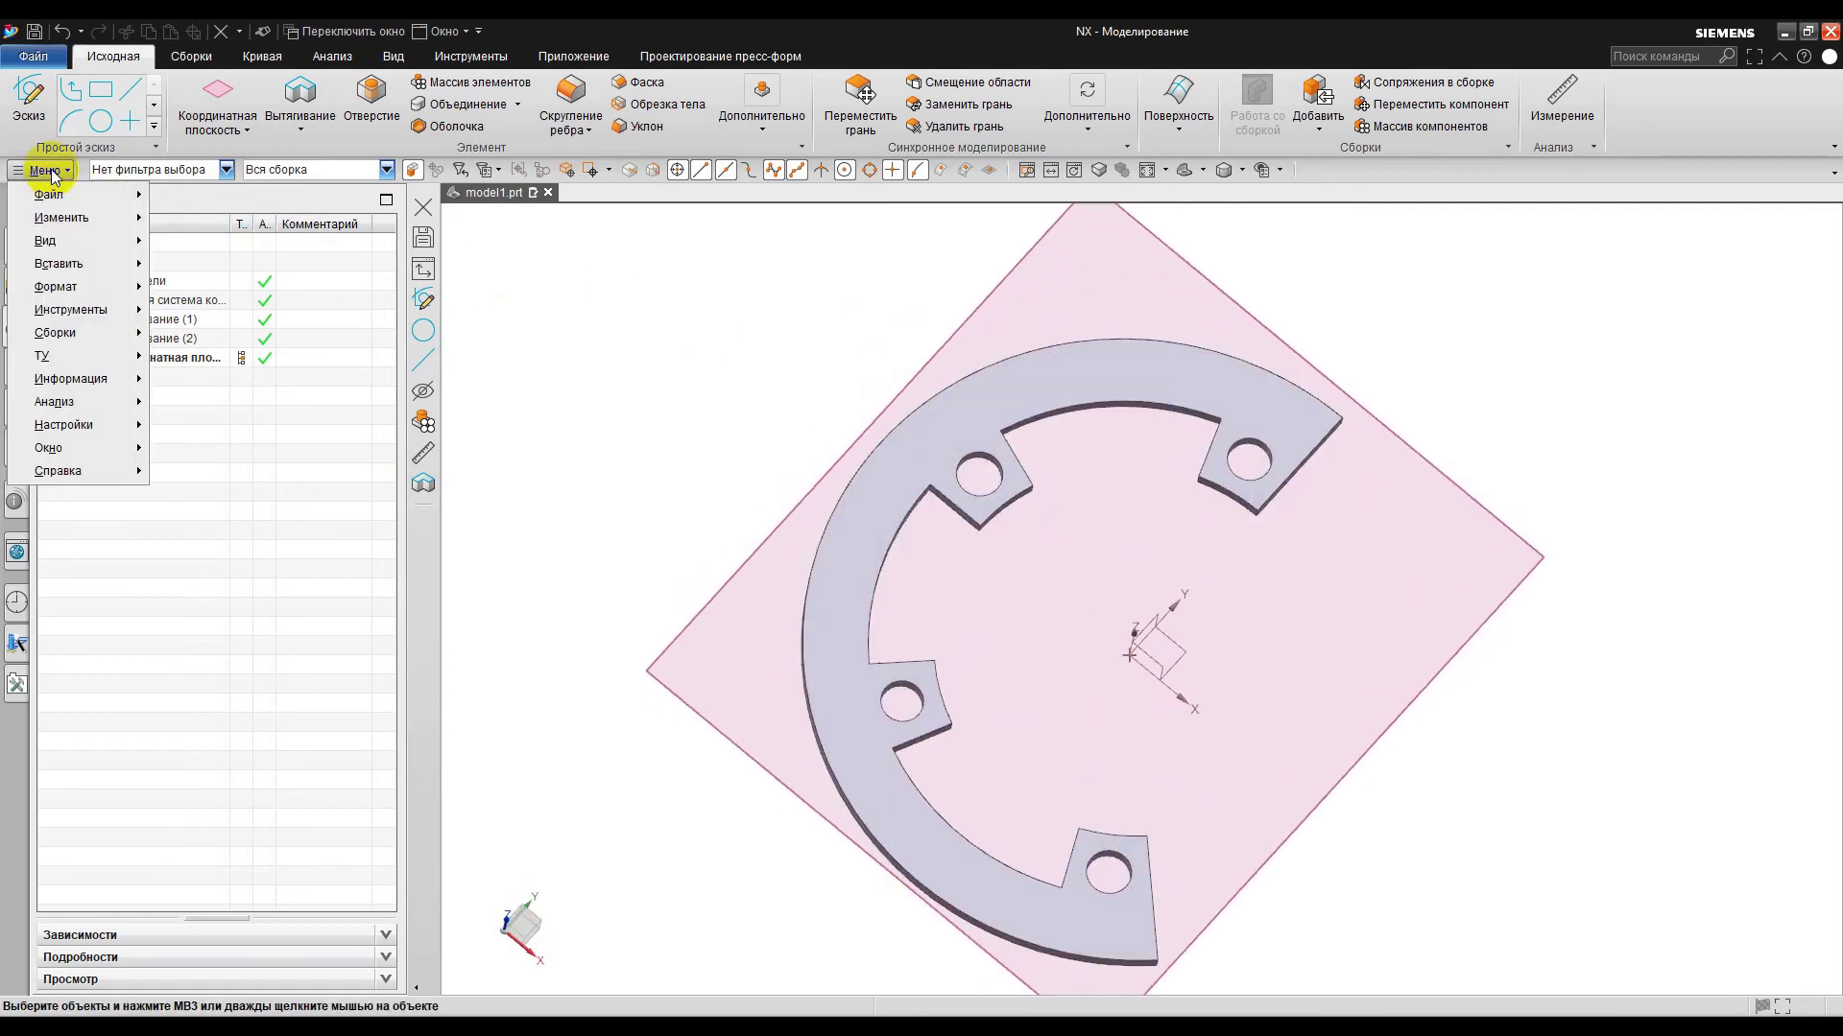
pyautogui.moveTo(95, 259)
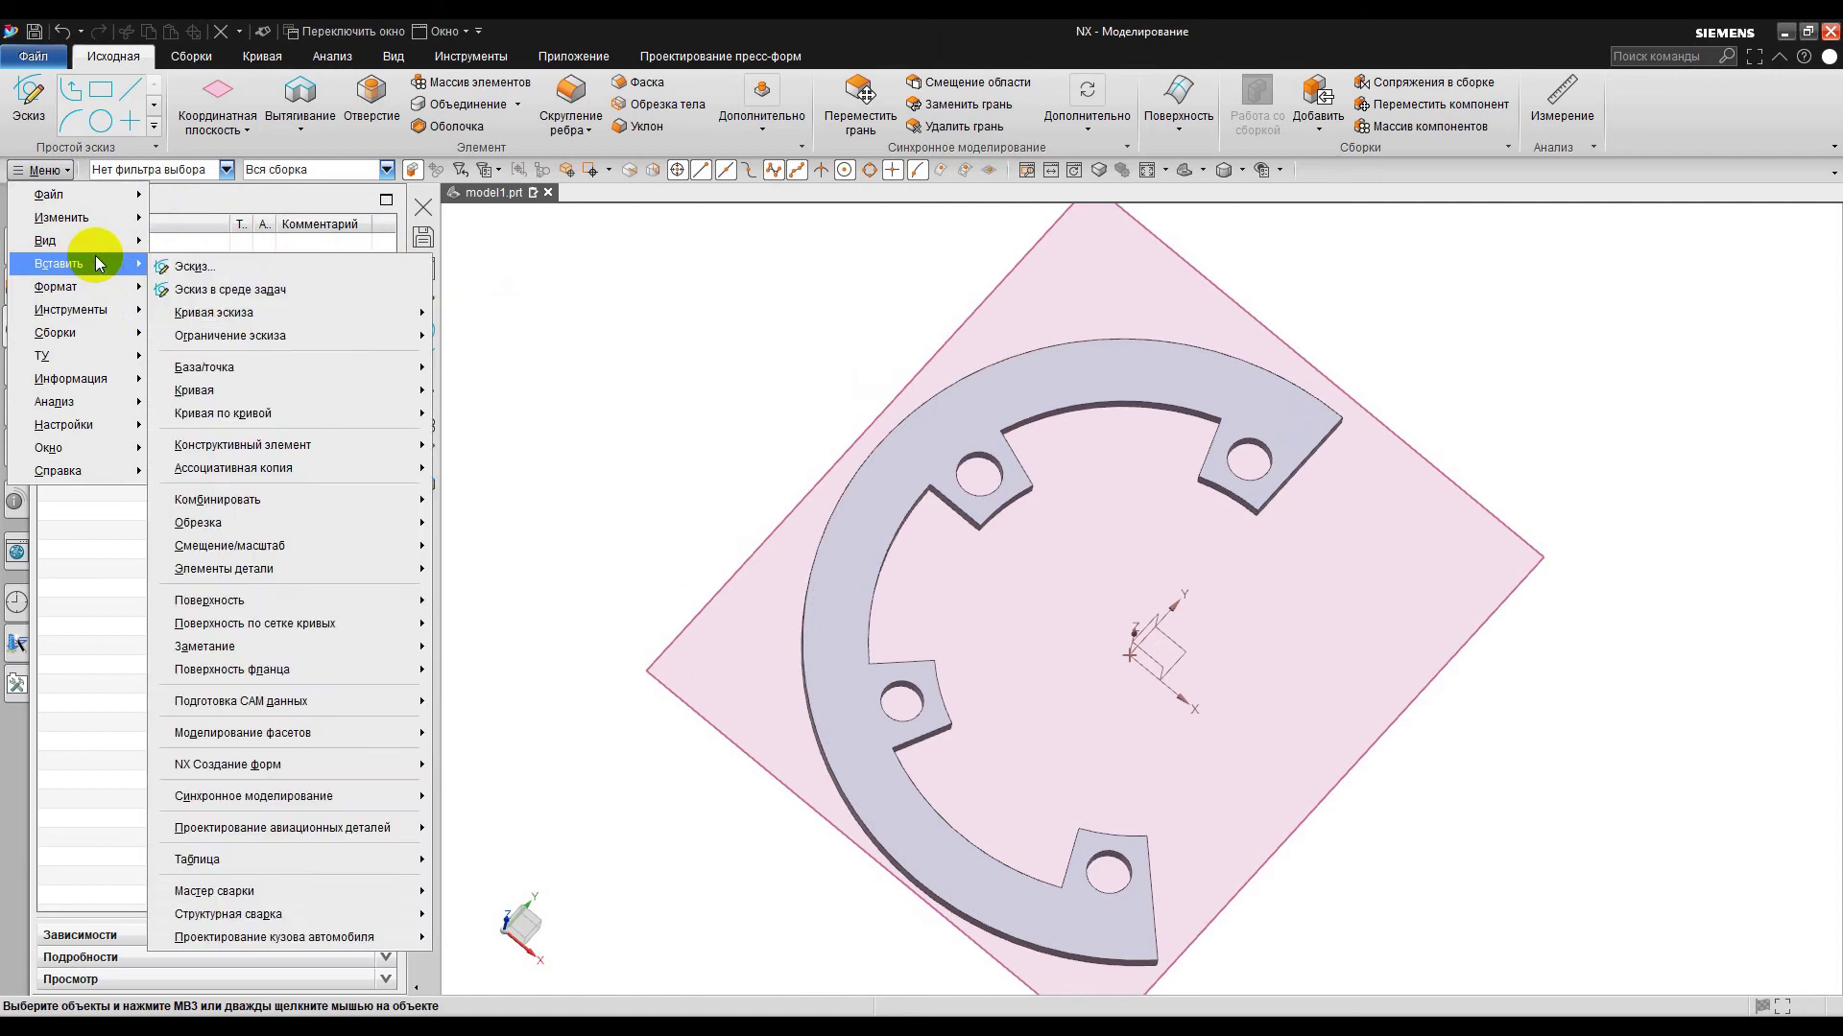
pyautogui.moveTo(330, 421)
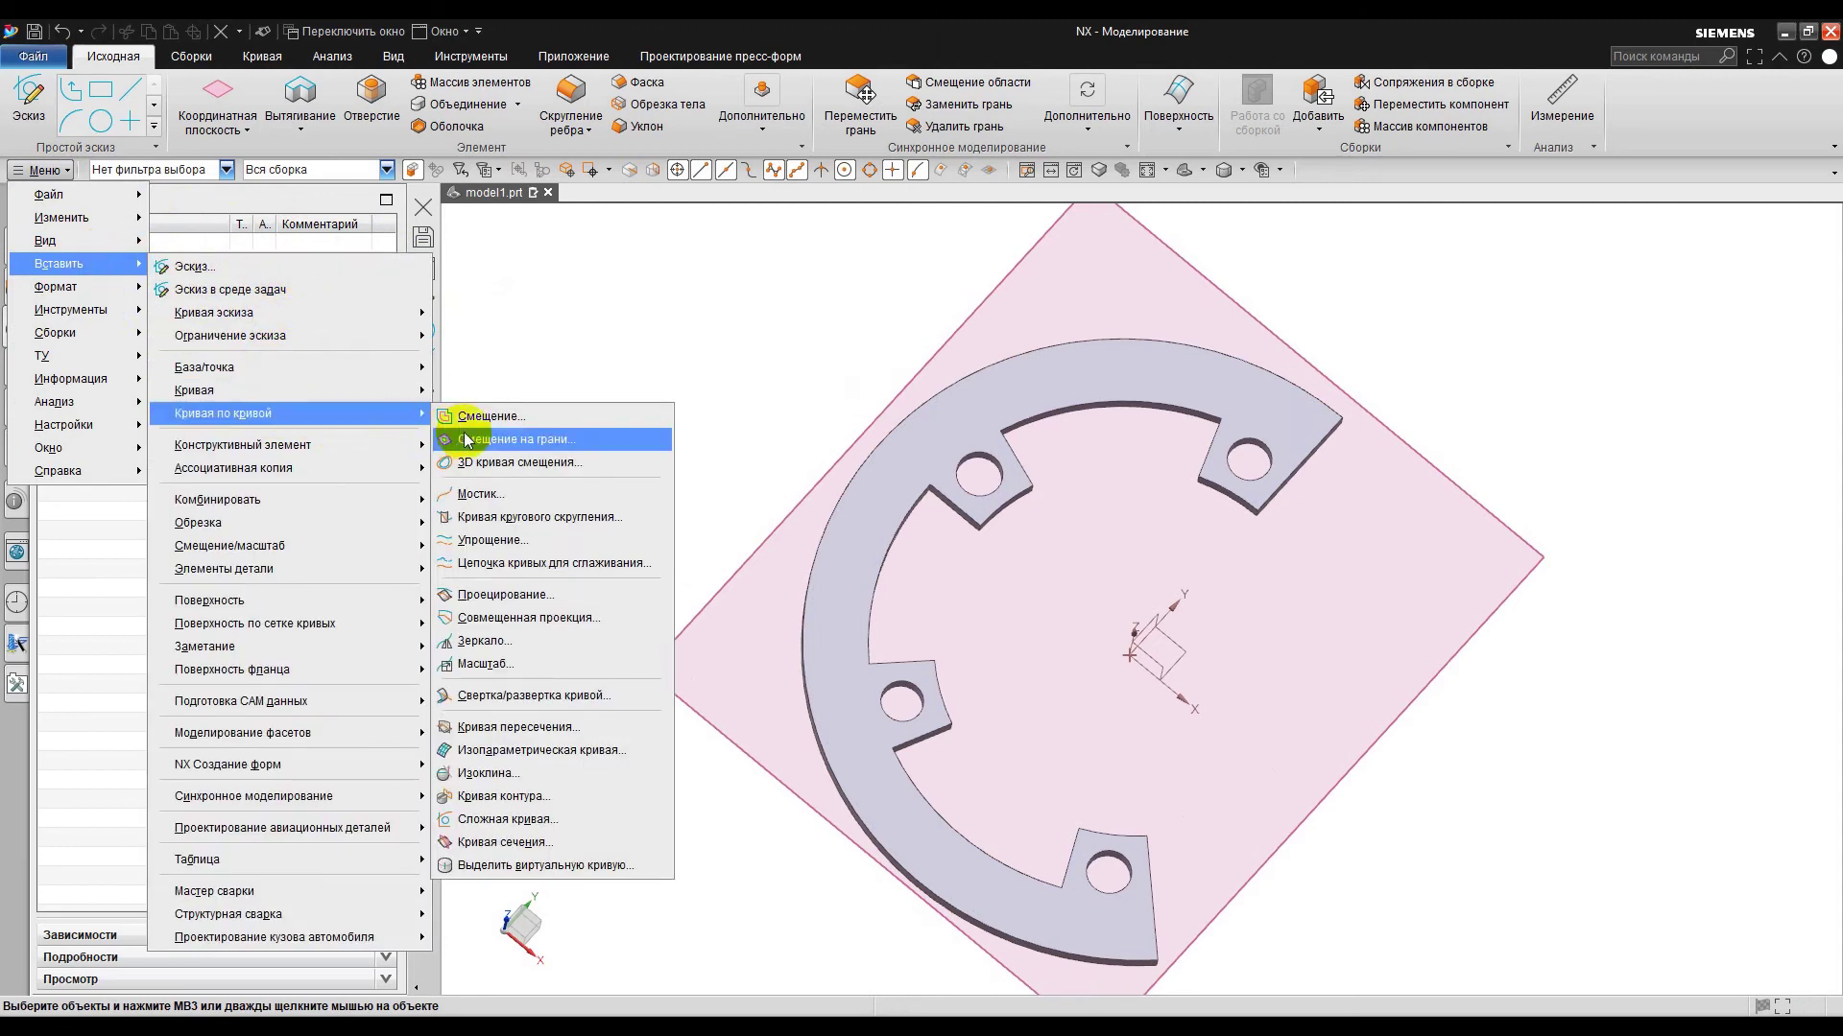
pyautogui.click(545, 595)
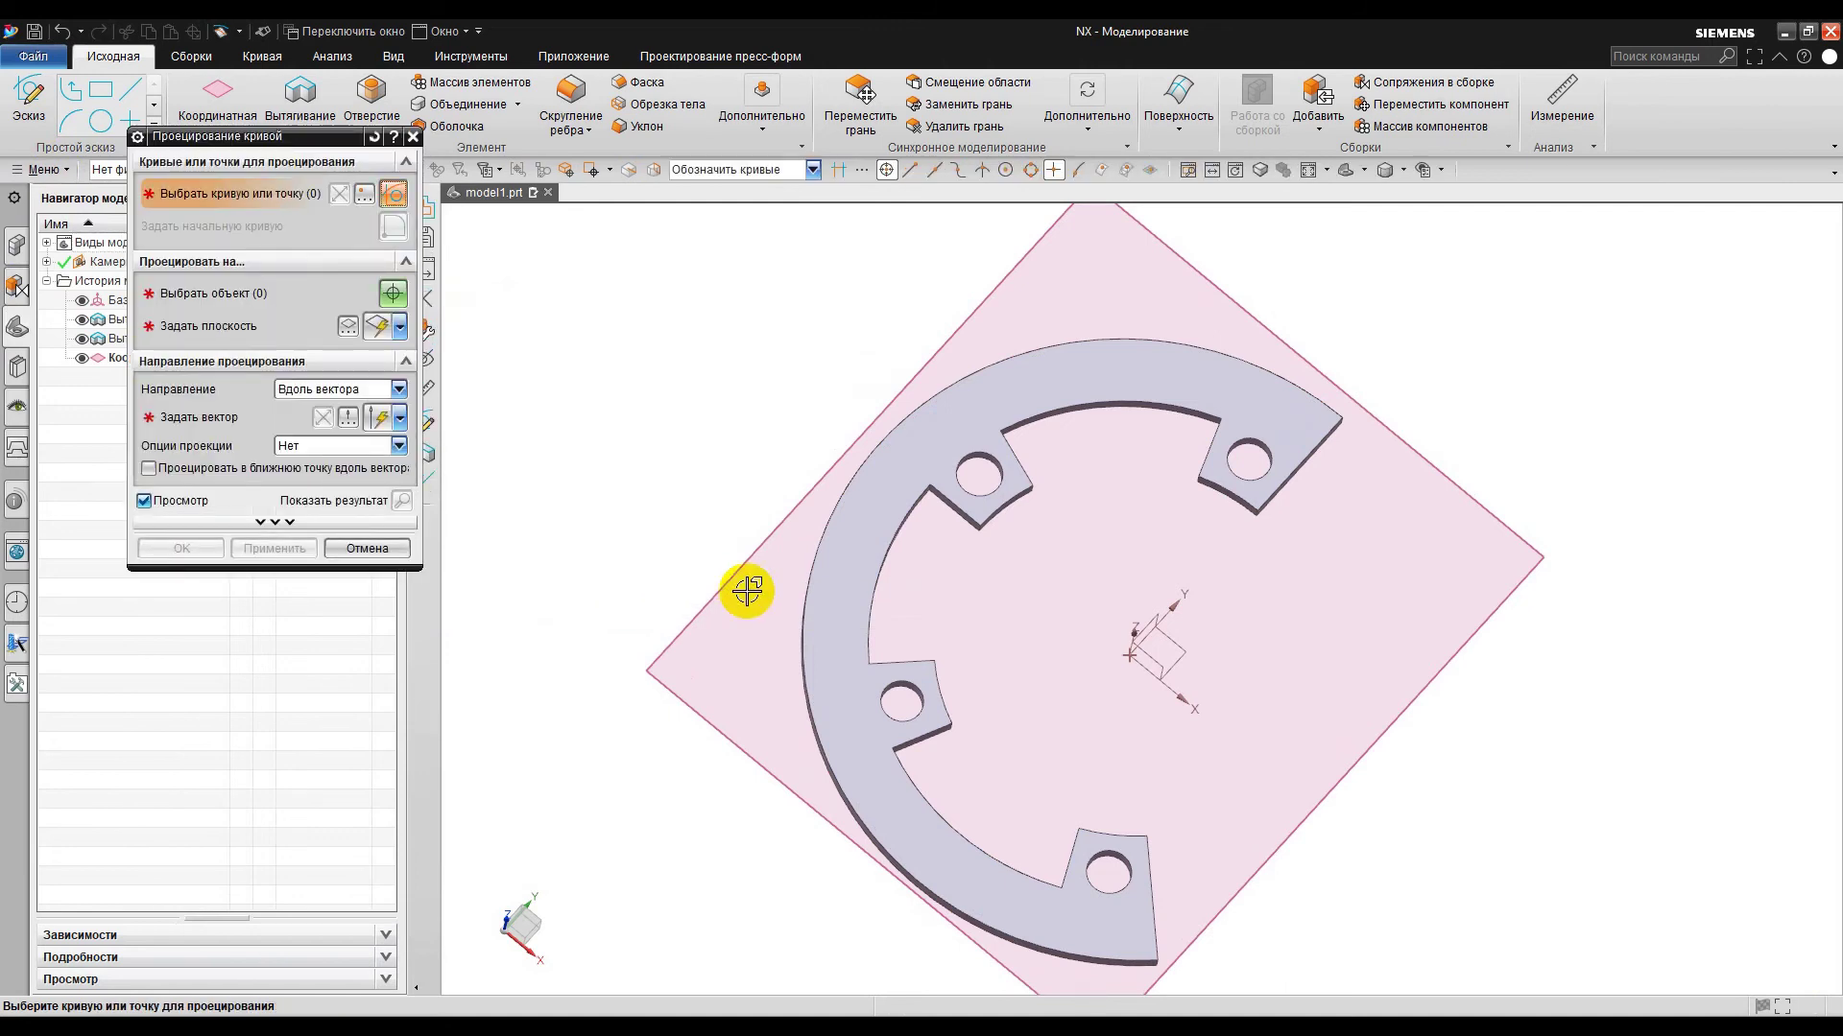
pyautogui.click(852, 527)
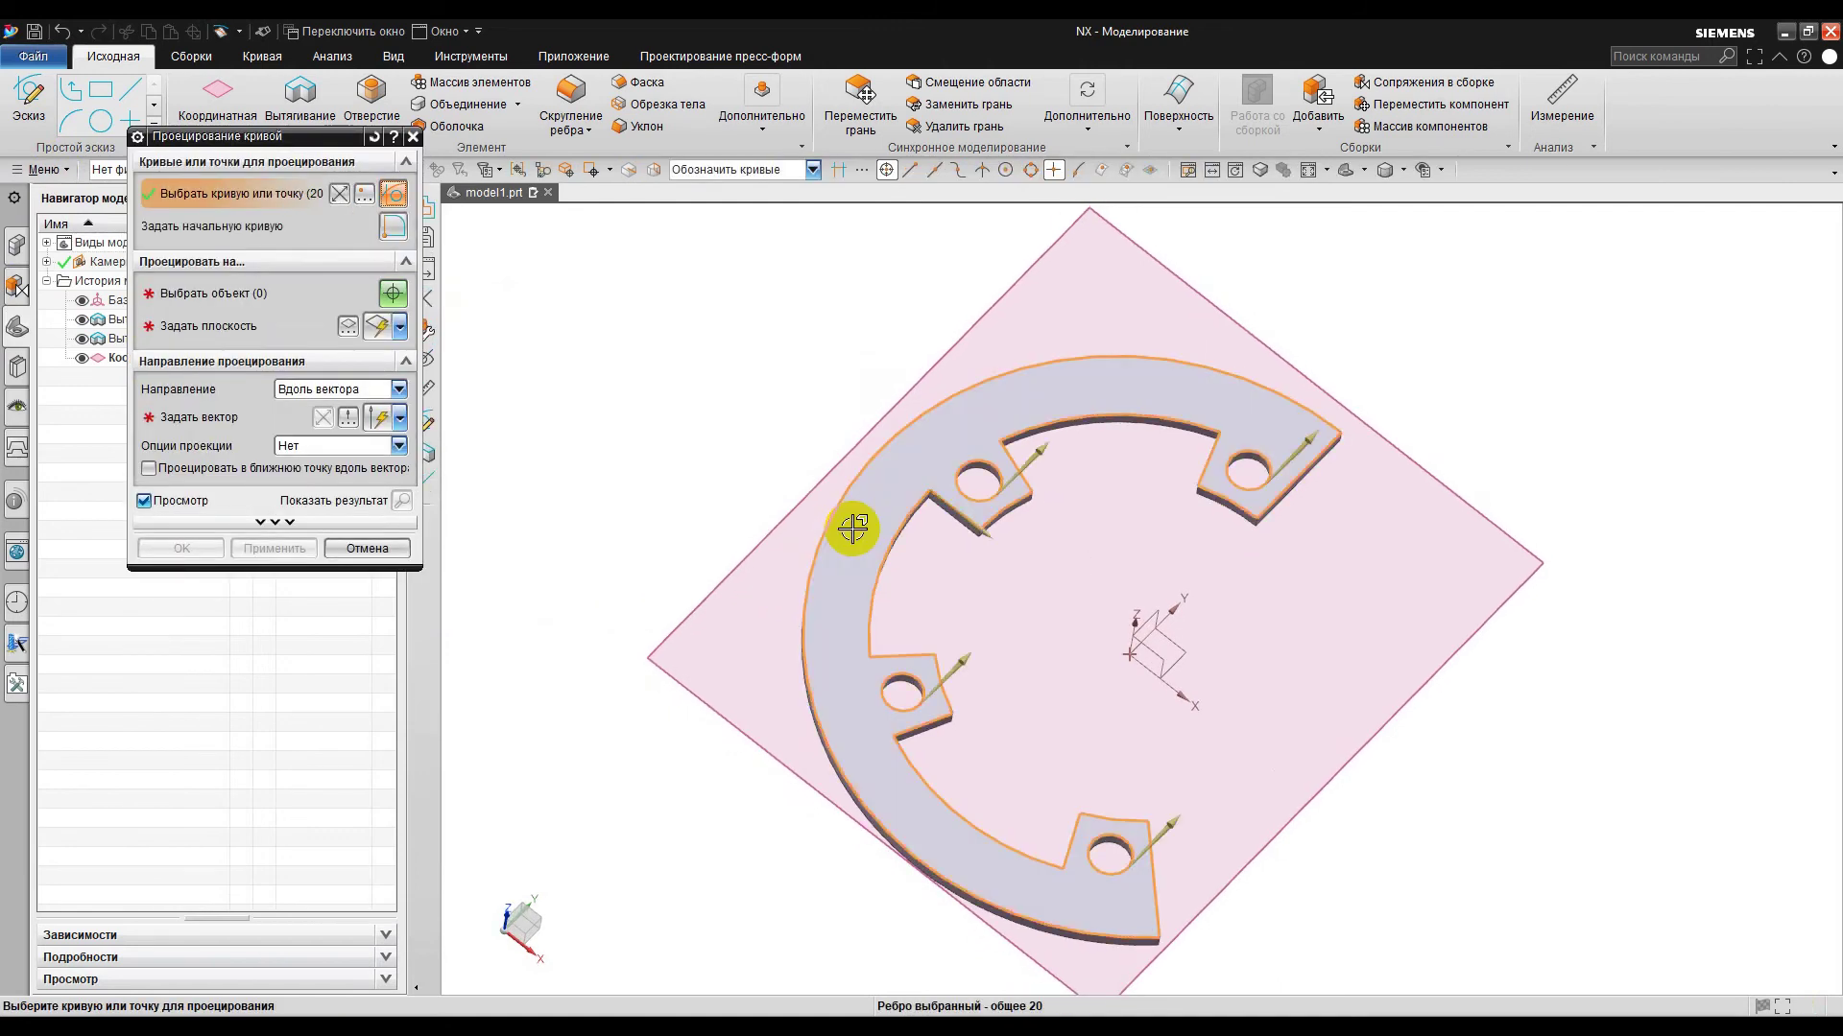
# - Project the selected edges onto the coordinate plane along the Z-axis vector
pyautogui.click(239, 306)
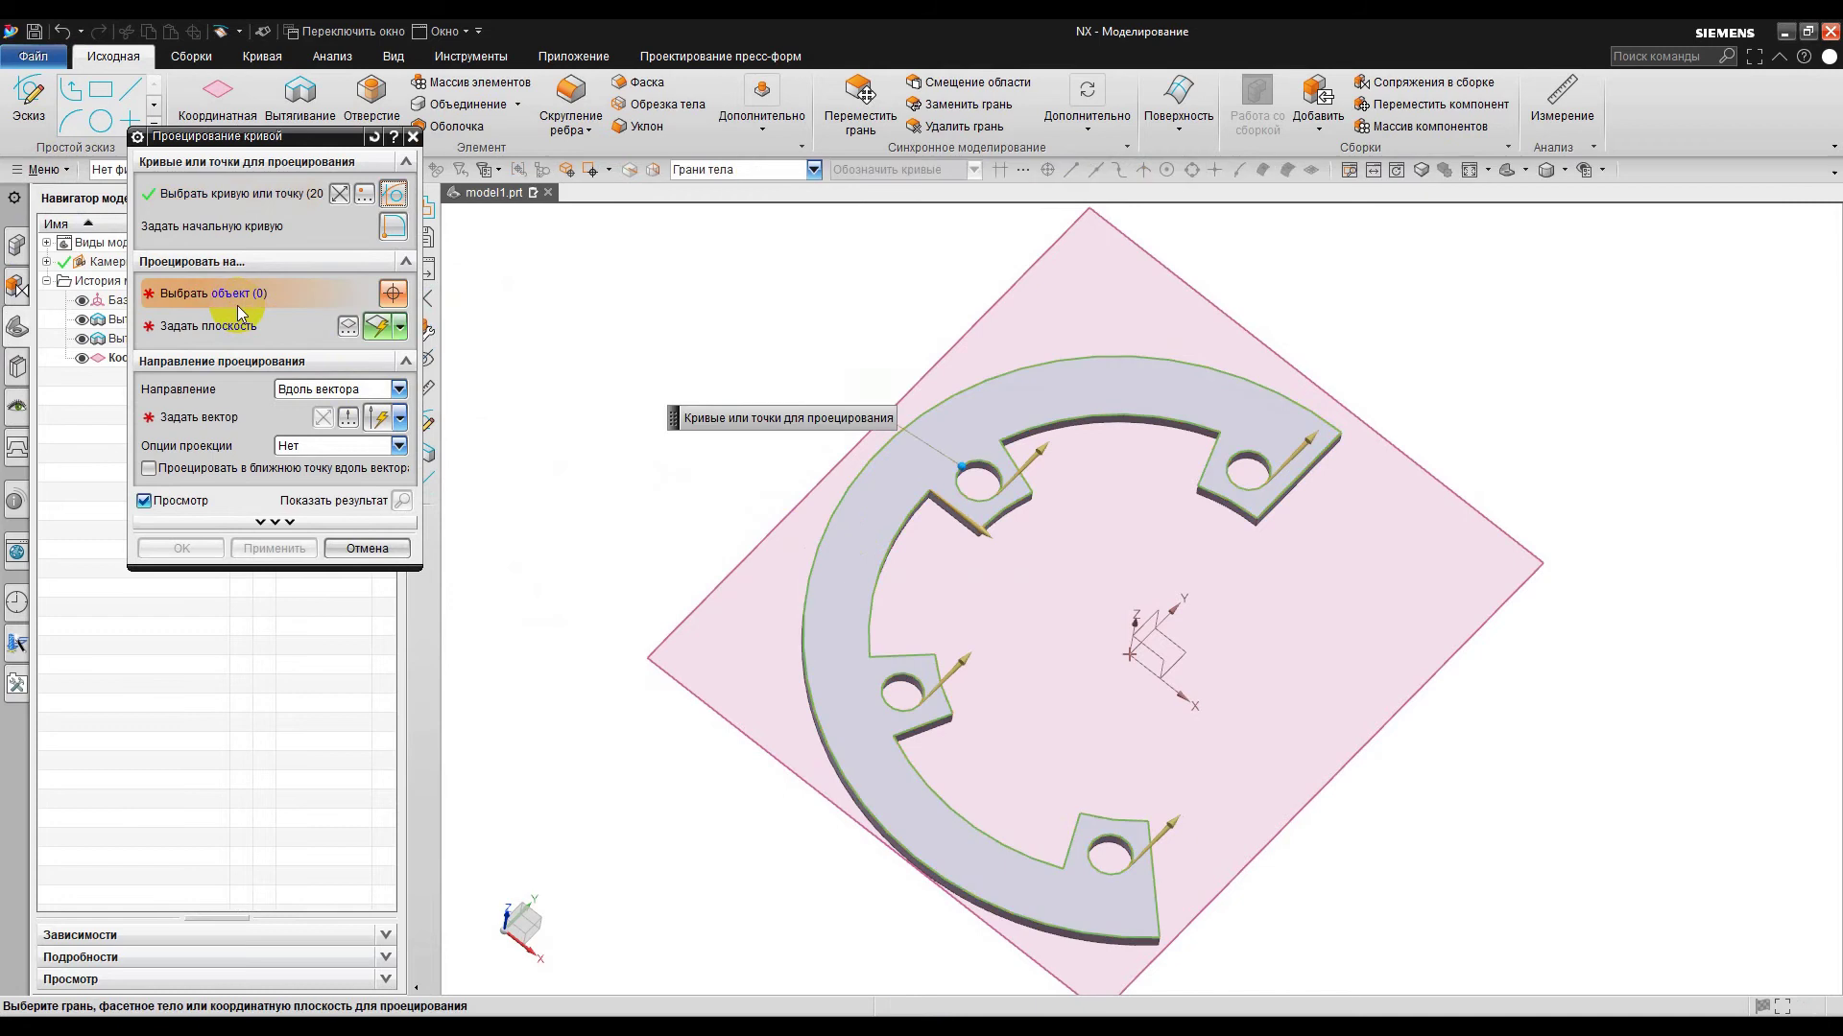
pyautogui.click(1012, 281)
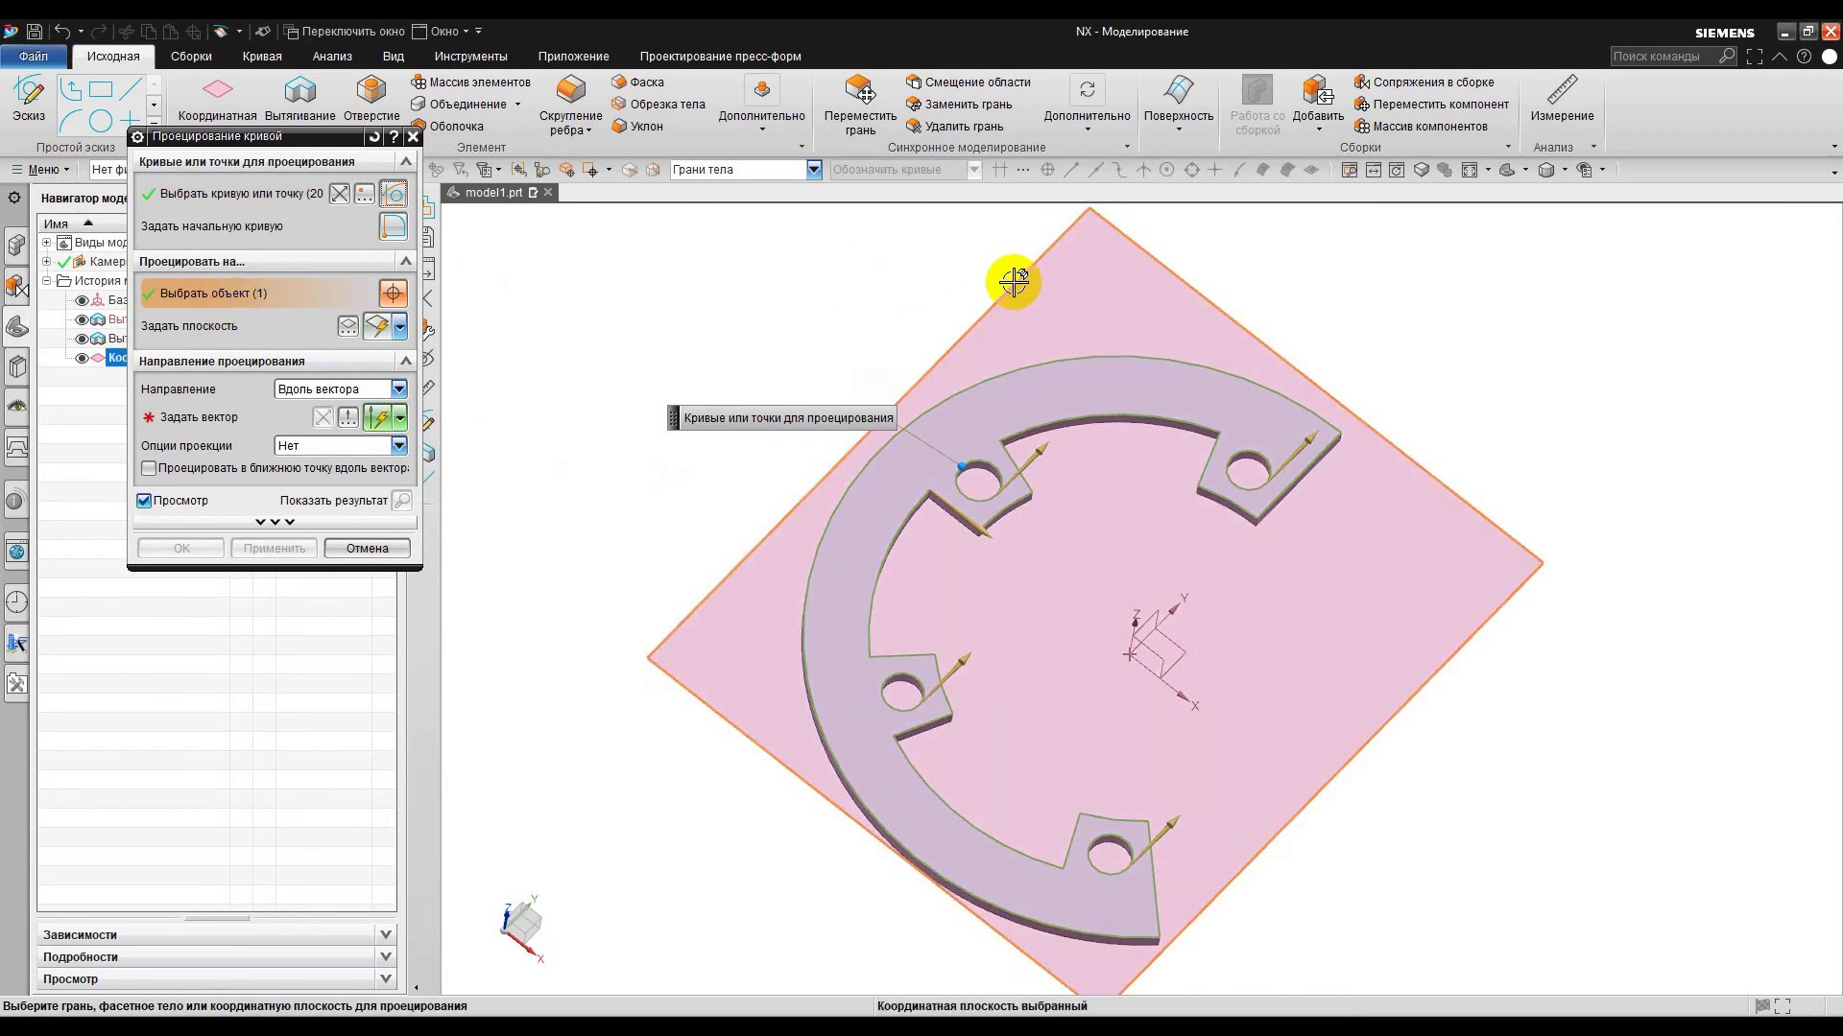
pyautogui.click(288, 324)
pyautogui.click(199, 416)
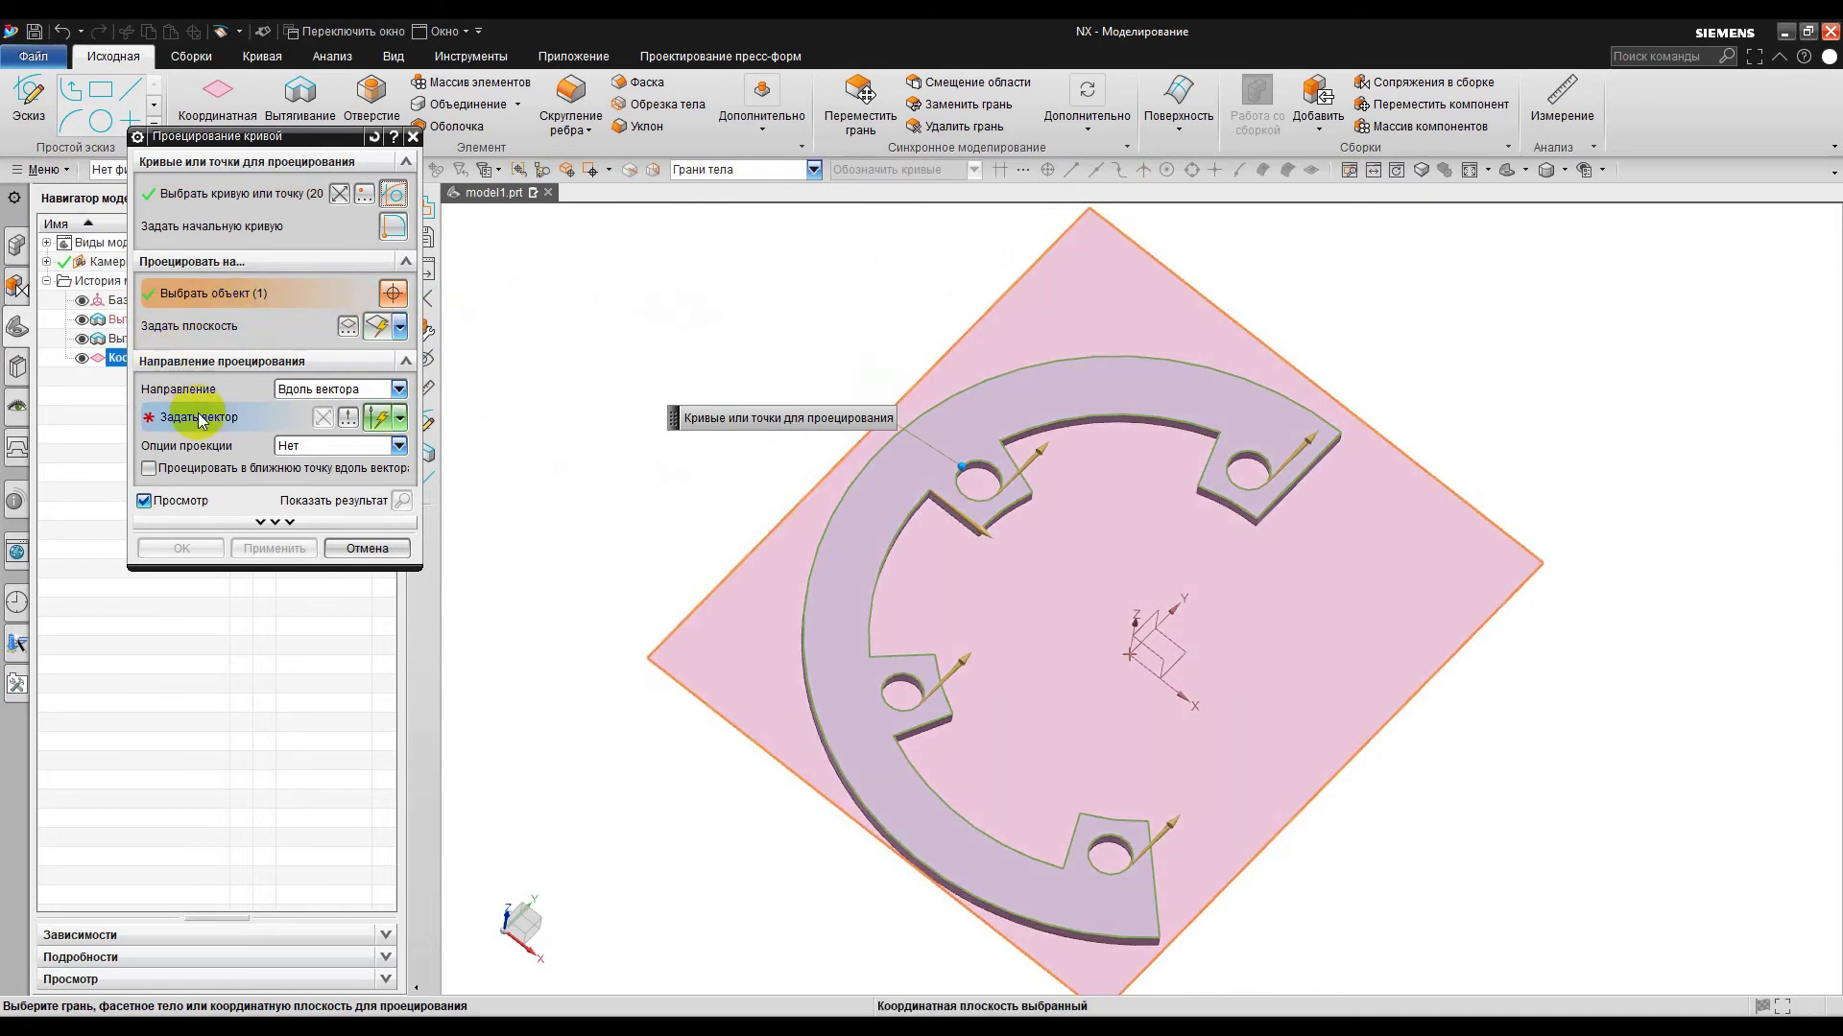
pyautogui.moveTo(1030, 429)
pyautogui.mouseDown(button='middle')
pyautogui.moveTo(1028, 390)
pyautogui.moveTo(1041, 412)
pyautogui.mouseUp(button='middle')
pyautogui.click(1128, 515)
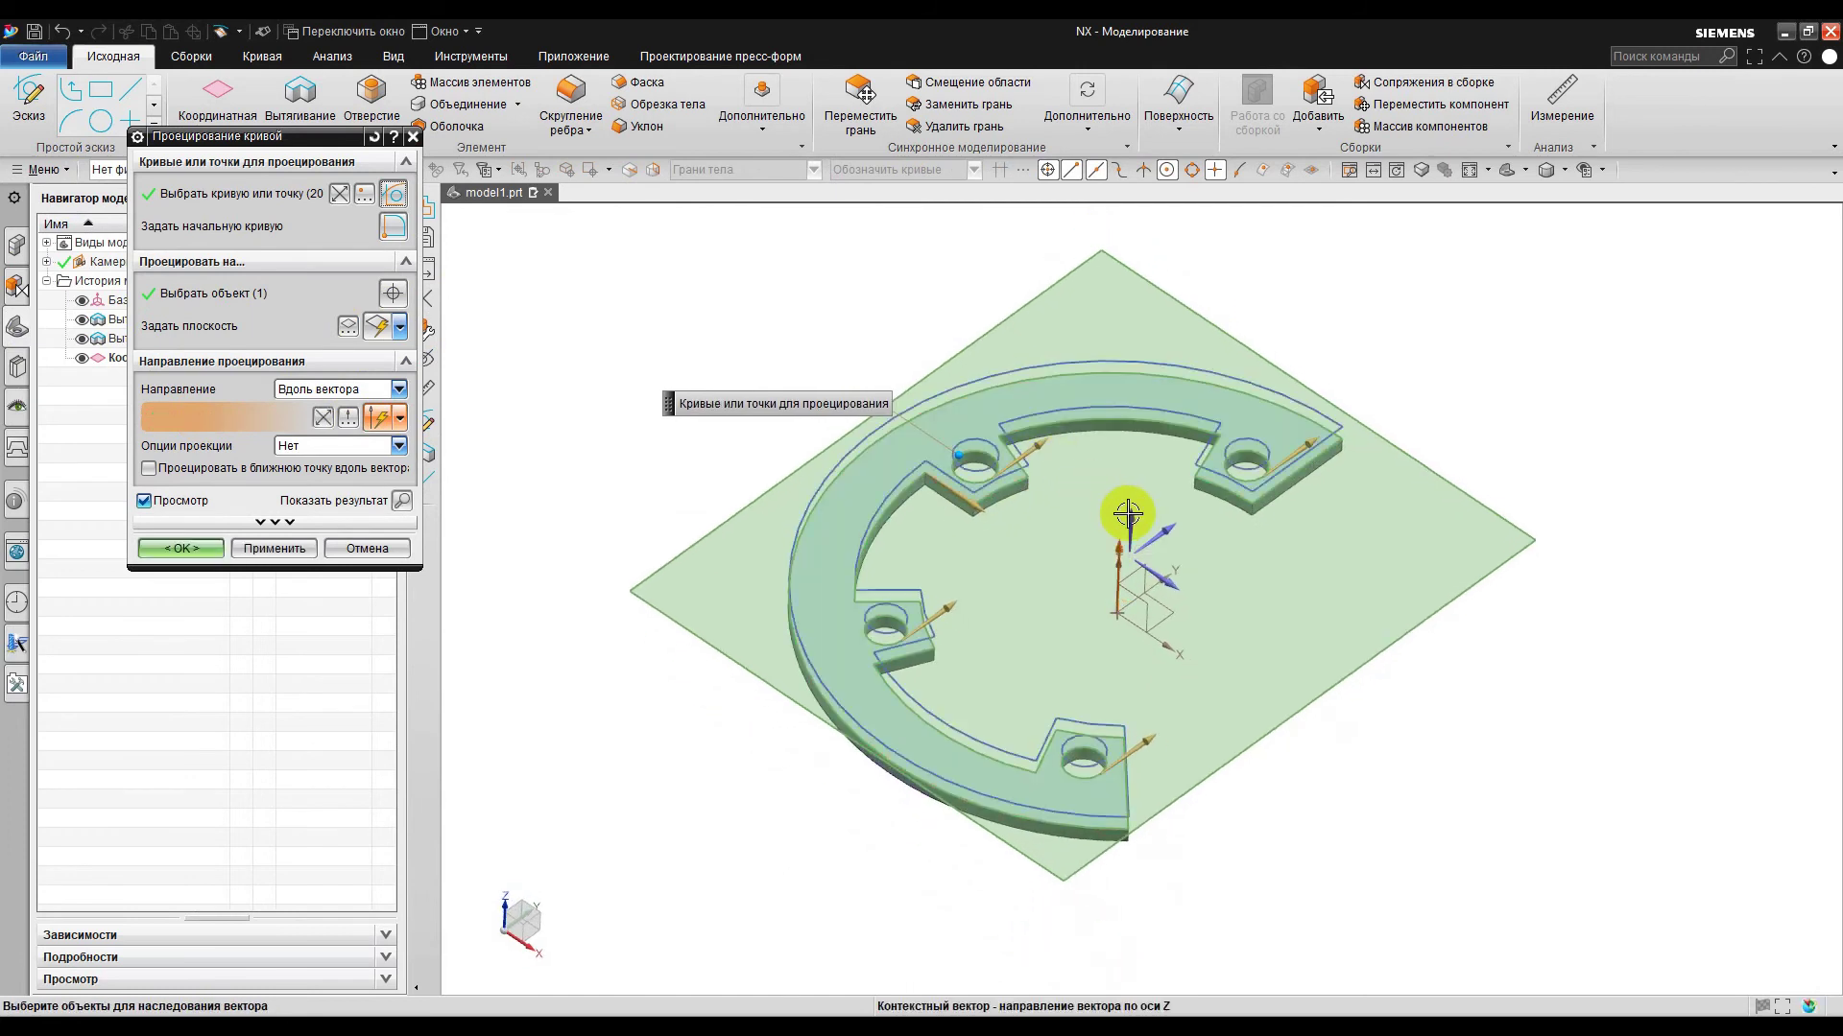
pyautogui.click(213, 549)
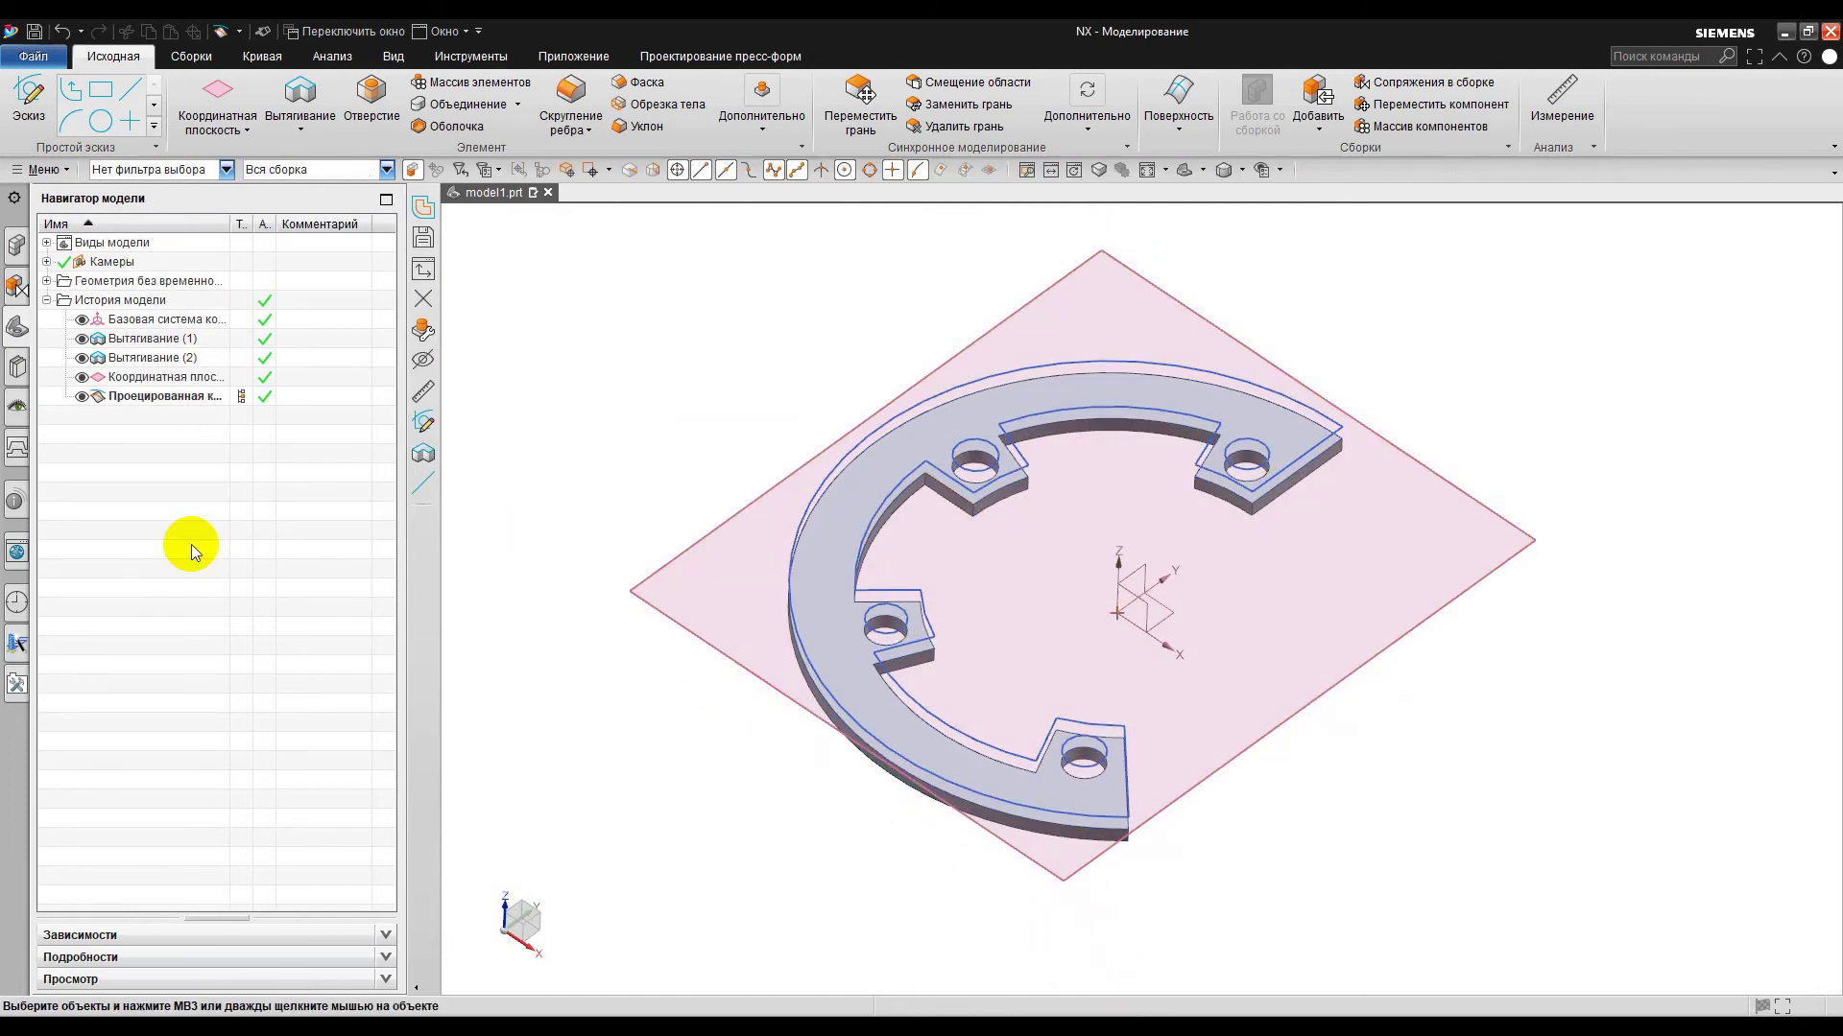
# - Hide the coordinate plane, restrict selection to solid bodies, and hide the solid ring
pyautogui.click(664, 566)
pyautogui.rightClick(663, 565)
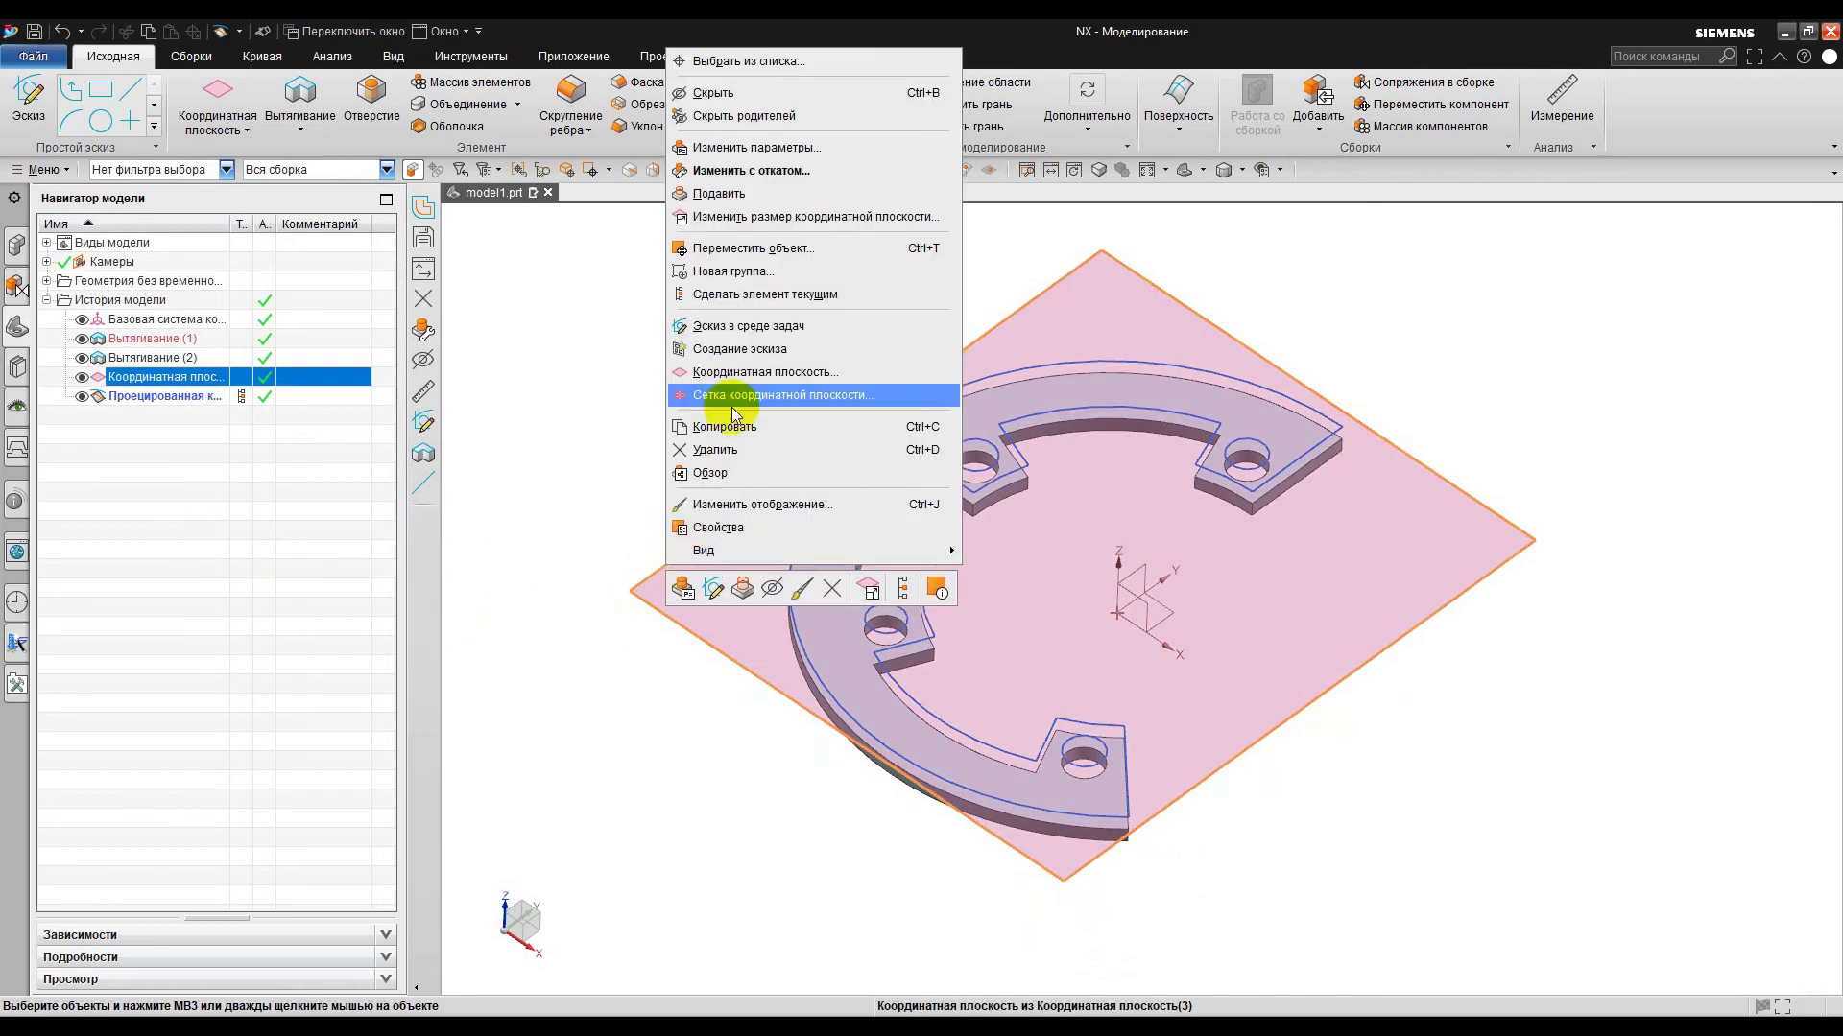
pyautogui.click(724, 96)
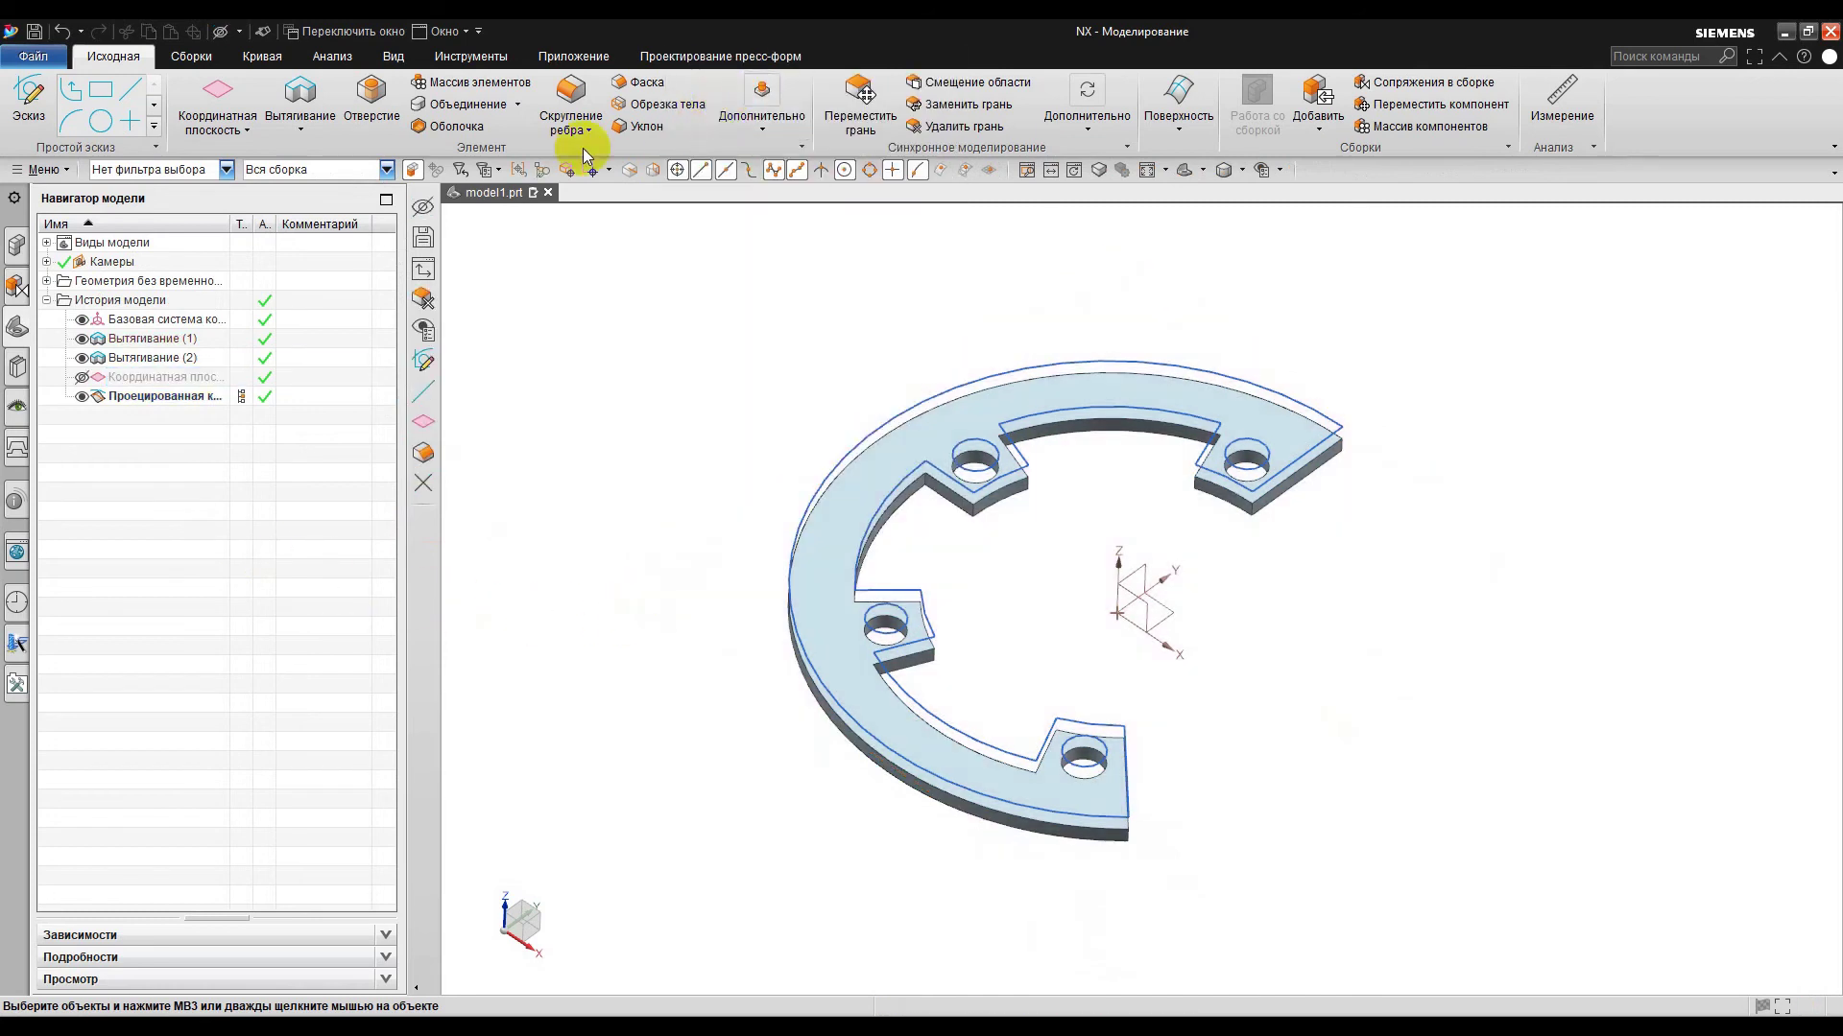
pyautogui.click(174, 169)
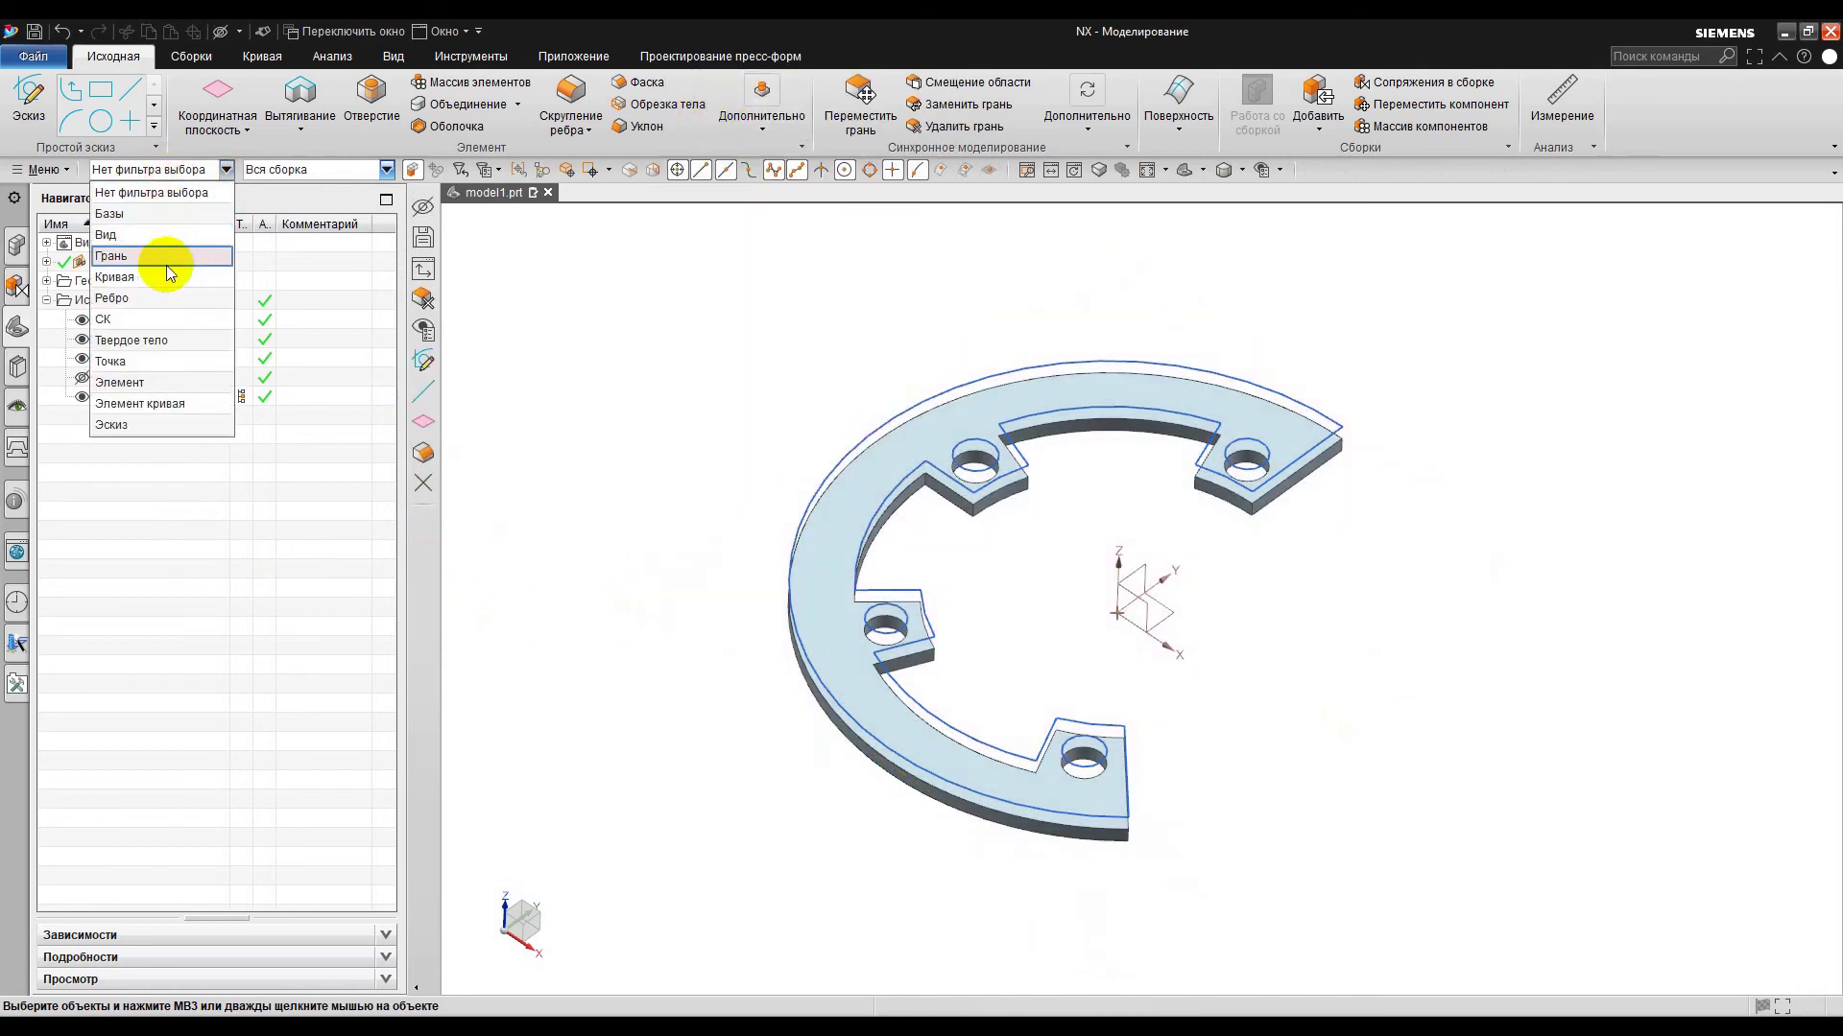
pyautogui.rightClick(918, 434)
pyautogui.click(971, 476)
pyautogui.moveTo(970, 452)
pyautogui.mouseDown(button='middle')
pyautogui.moveTo(1046, 480)
pyautogui.moveTo(1020, 476)
pyautogui.mouseUp(button='middle')
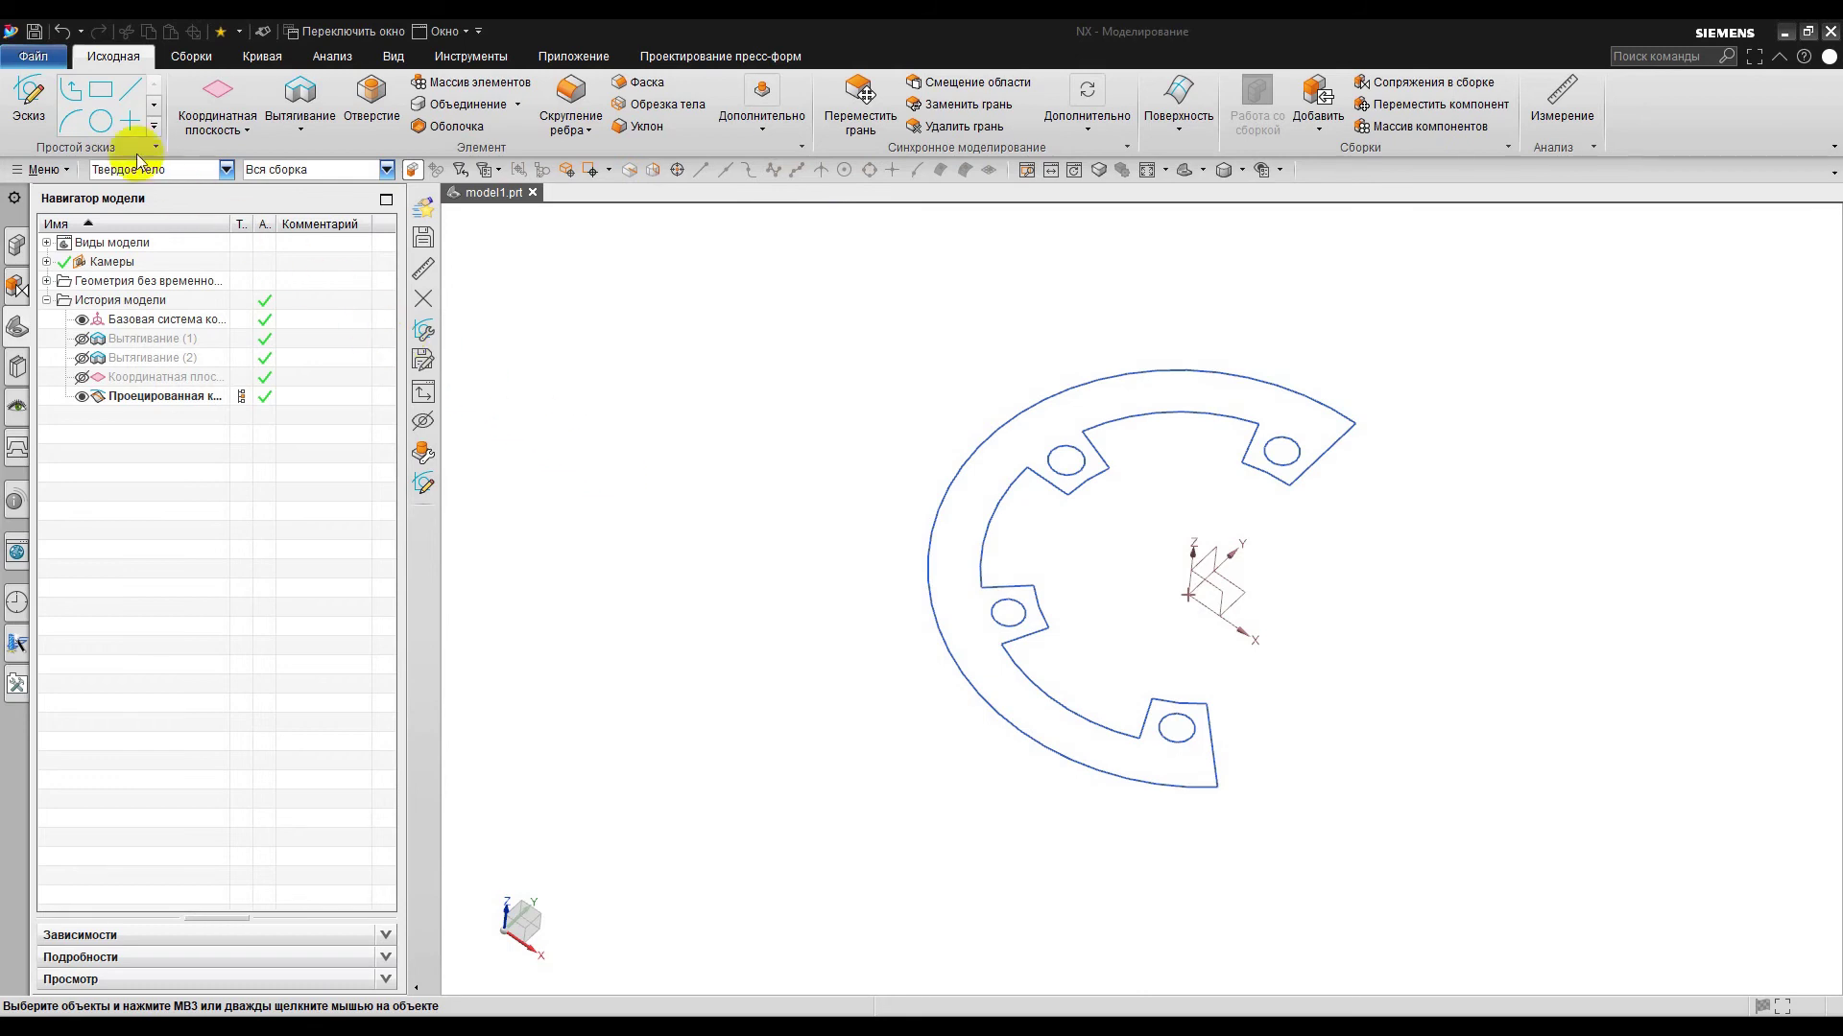
# - Start an AutoCAD DXF/DWG export of the displayed part as 2D DXF, with C:\New Folder\model1.dxf as the output file
pyautogui.click(35, 60)
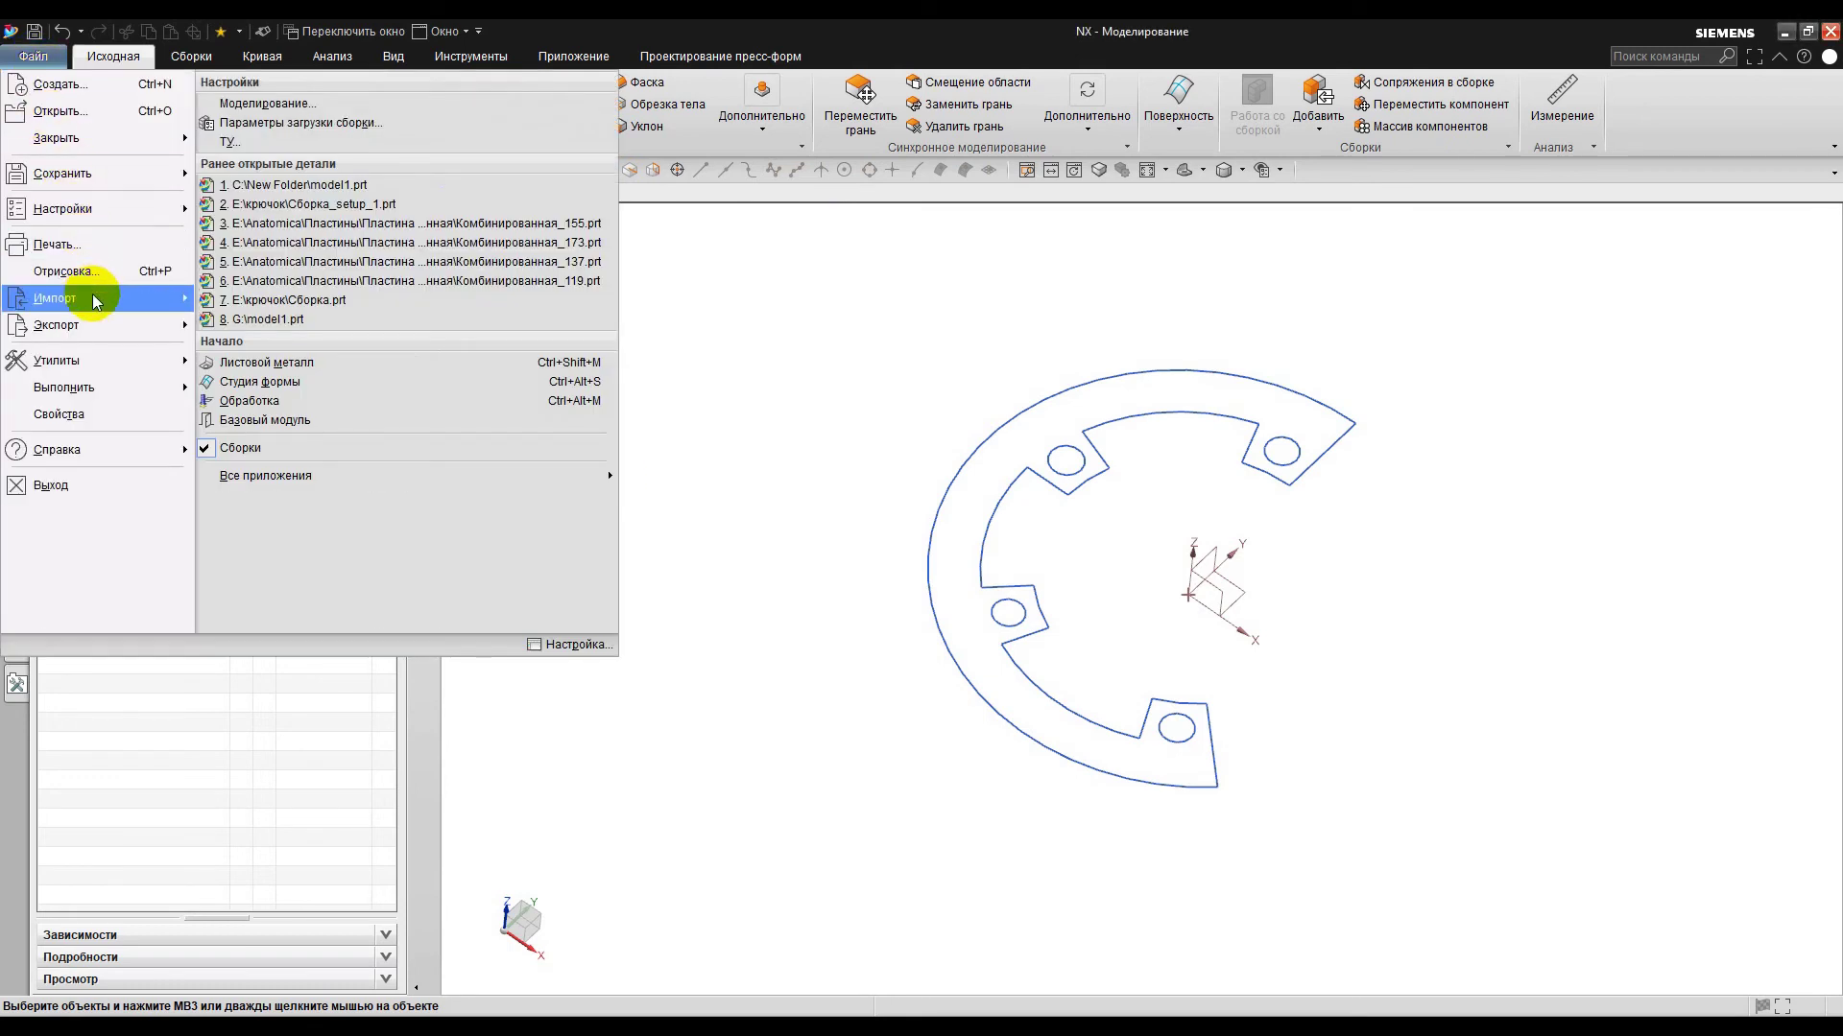
pyautogui.moveTo(107, 328)
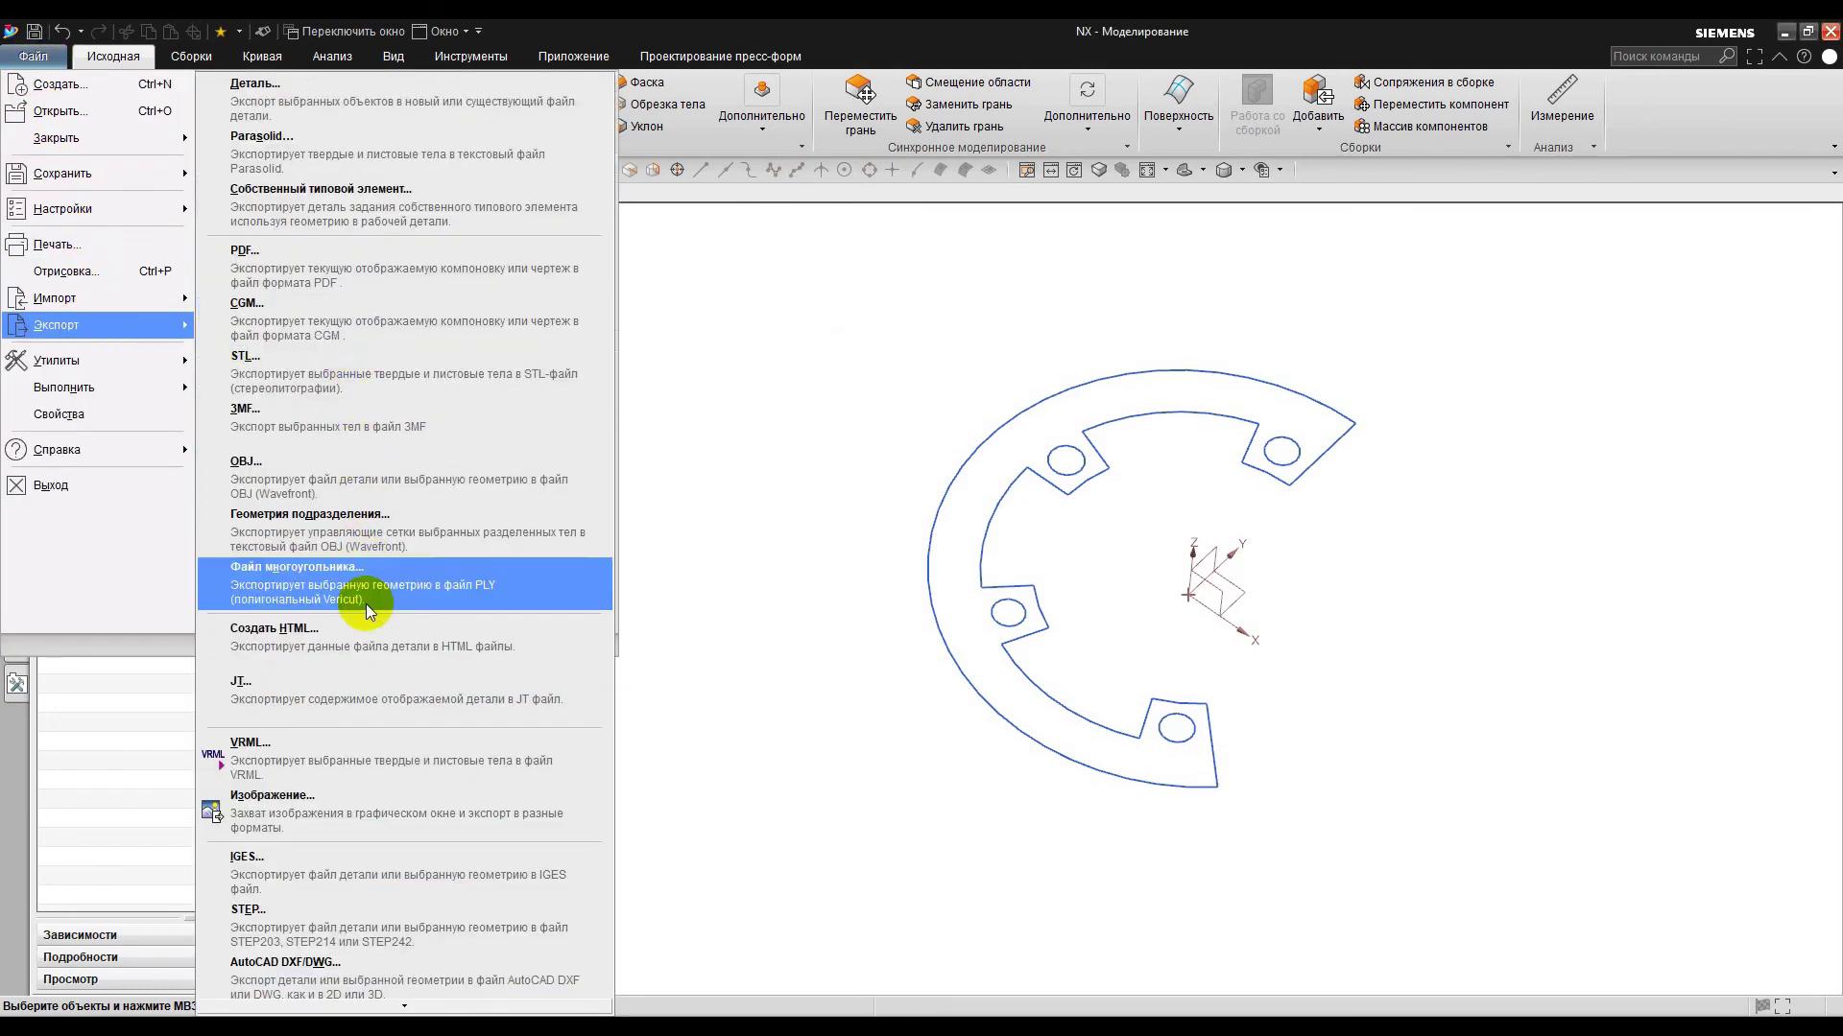
pyautogui.click(399, 953)
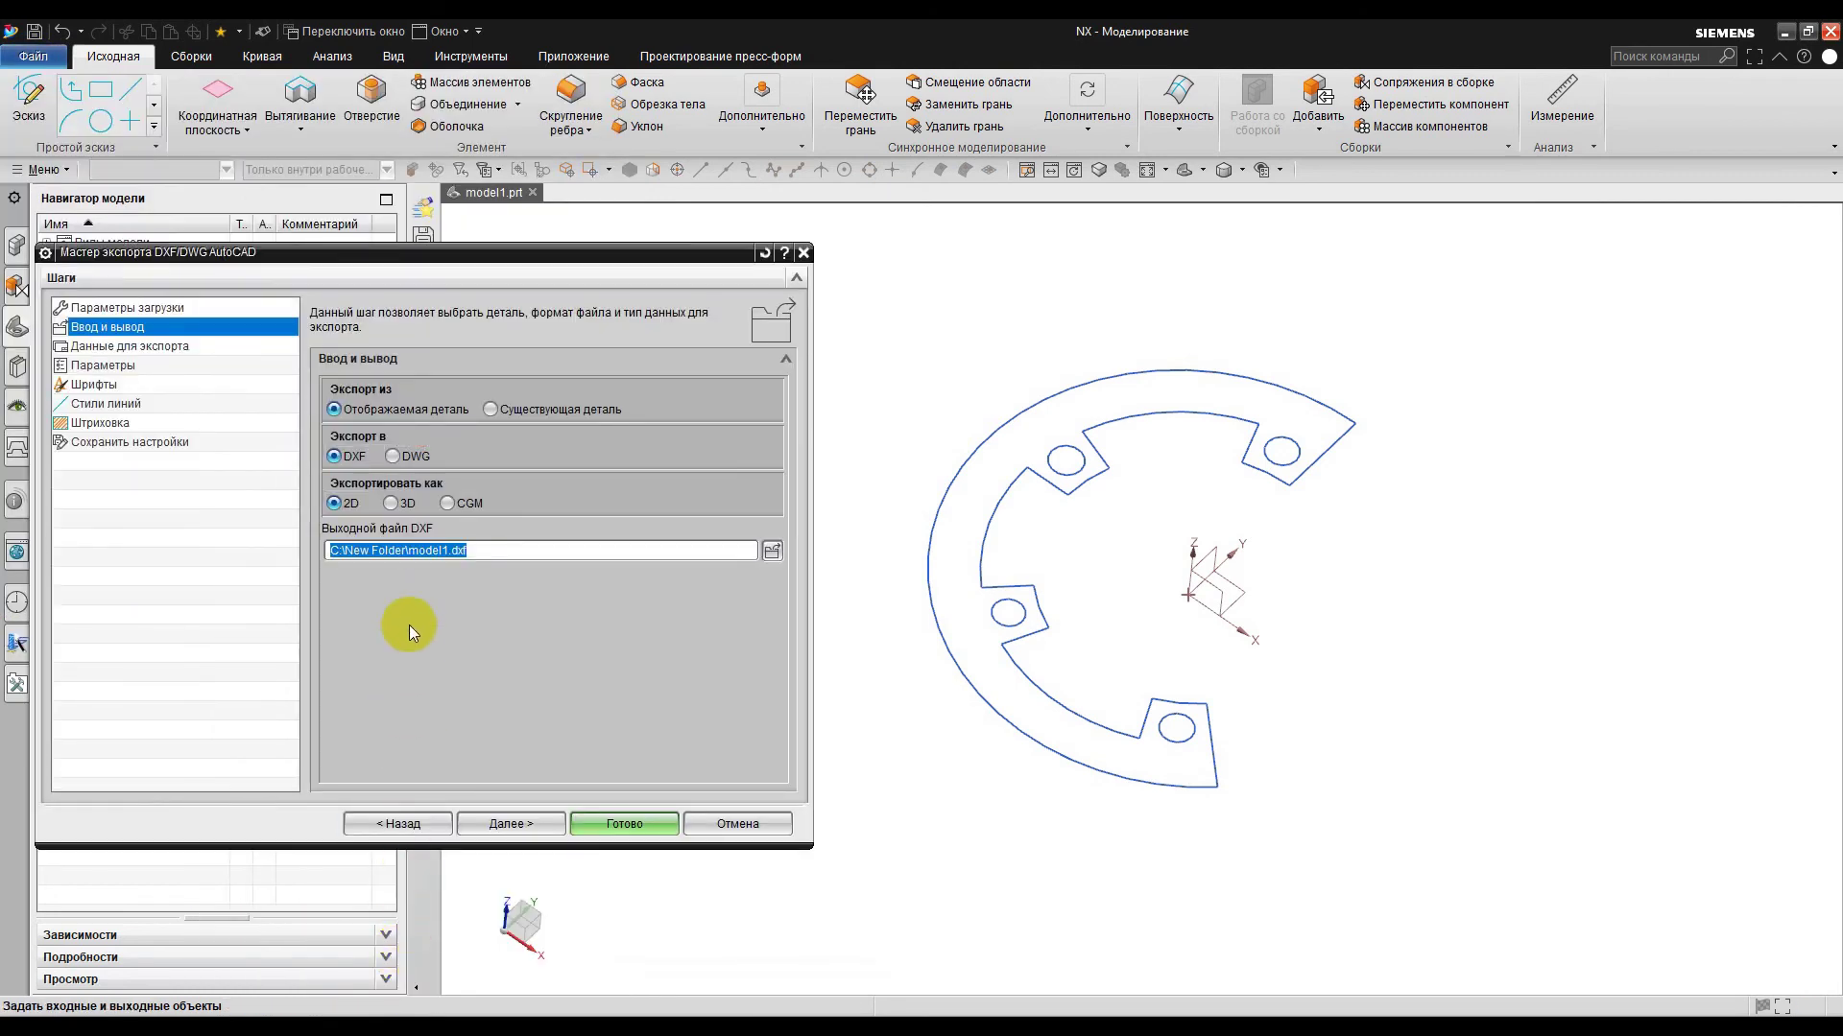
pyautogui.click(336, 410)
pyautogui.click(336, 456)
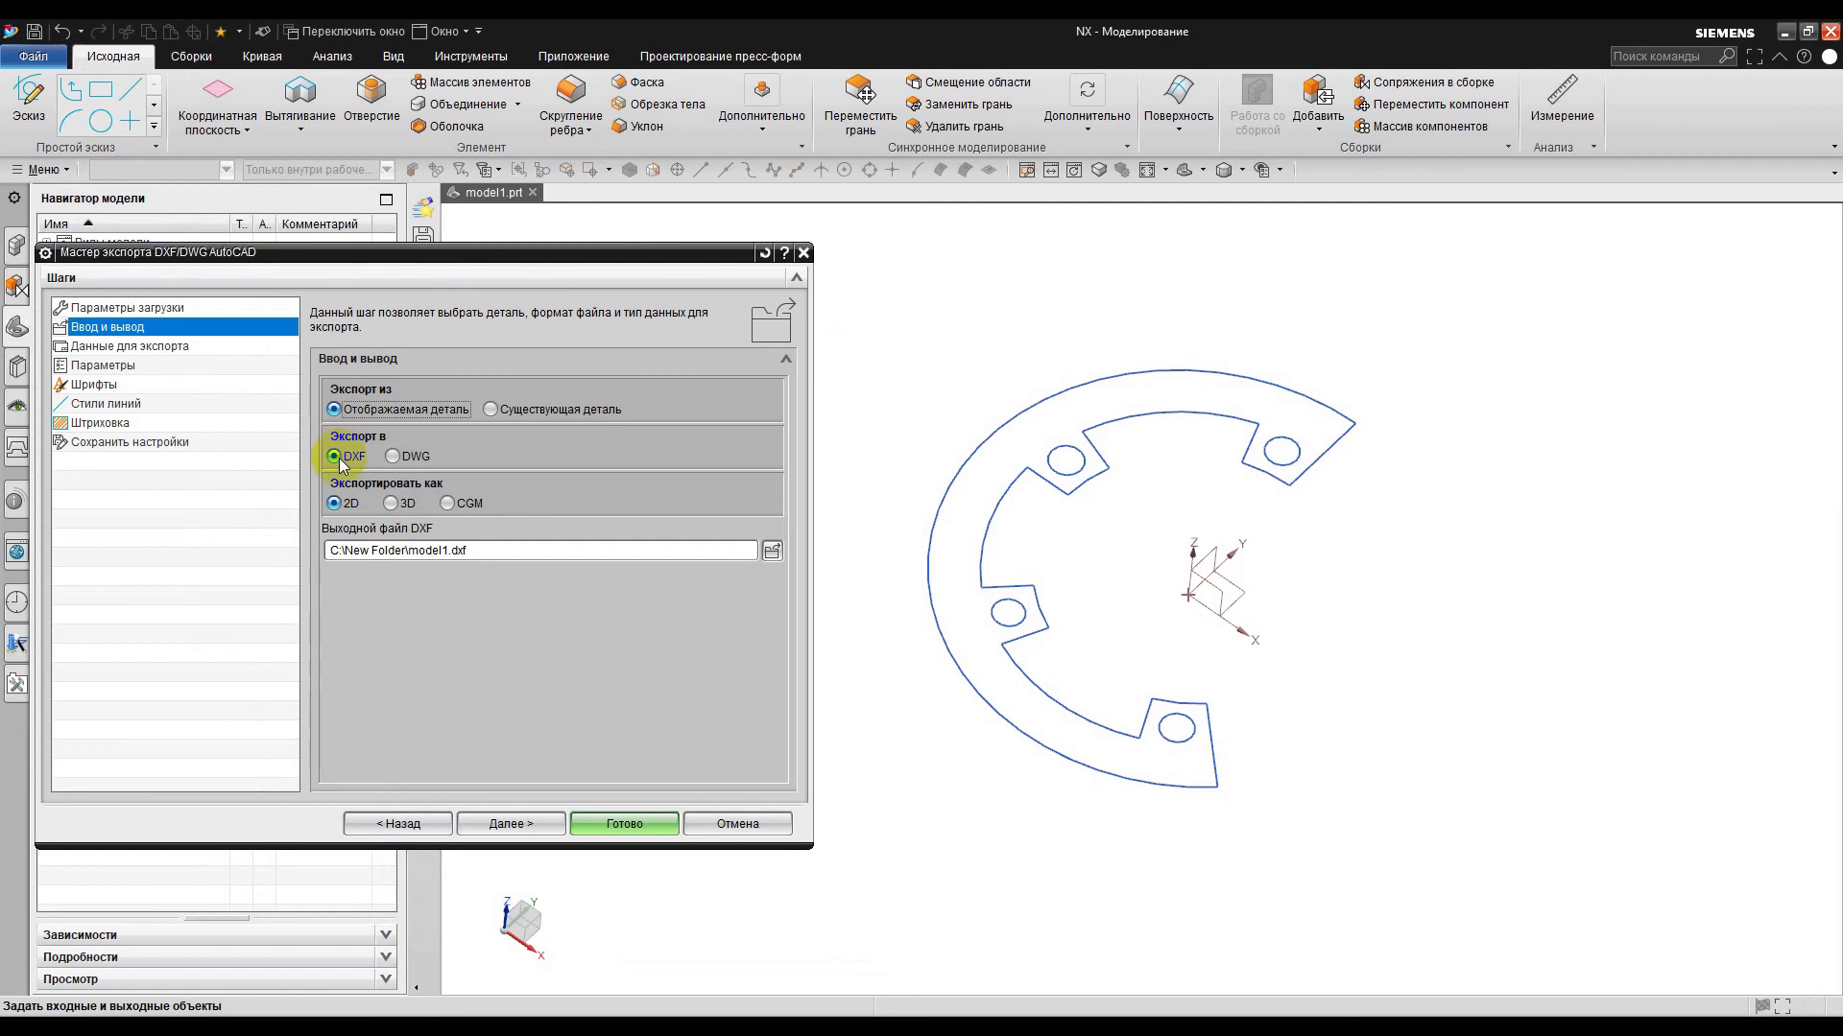
pyautogui.click(335, 503)
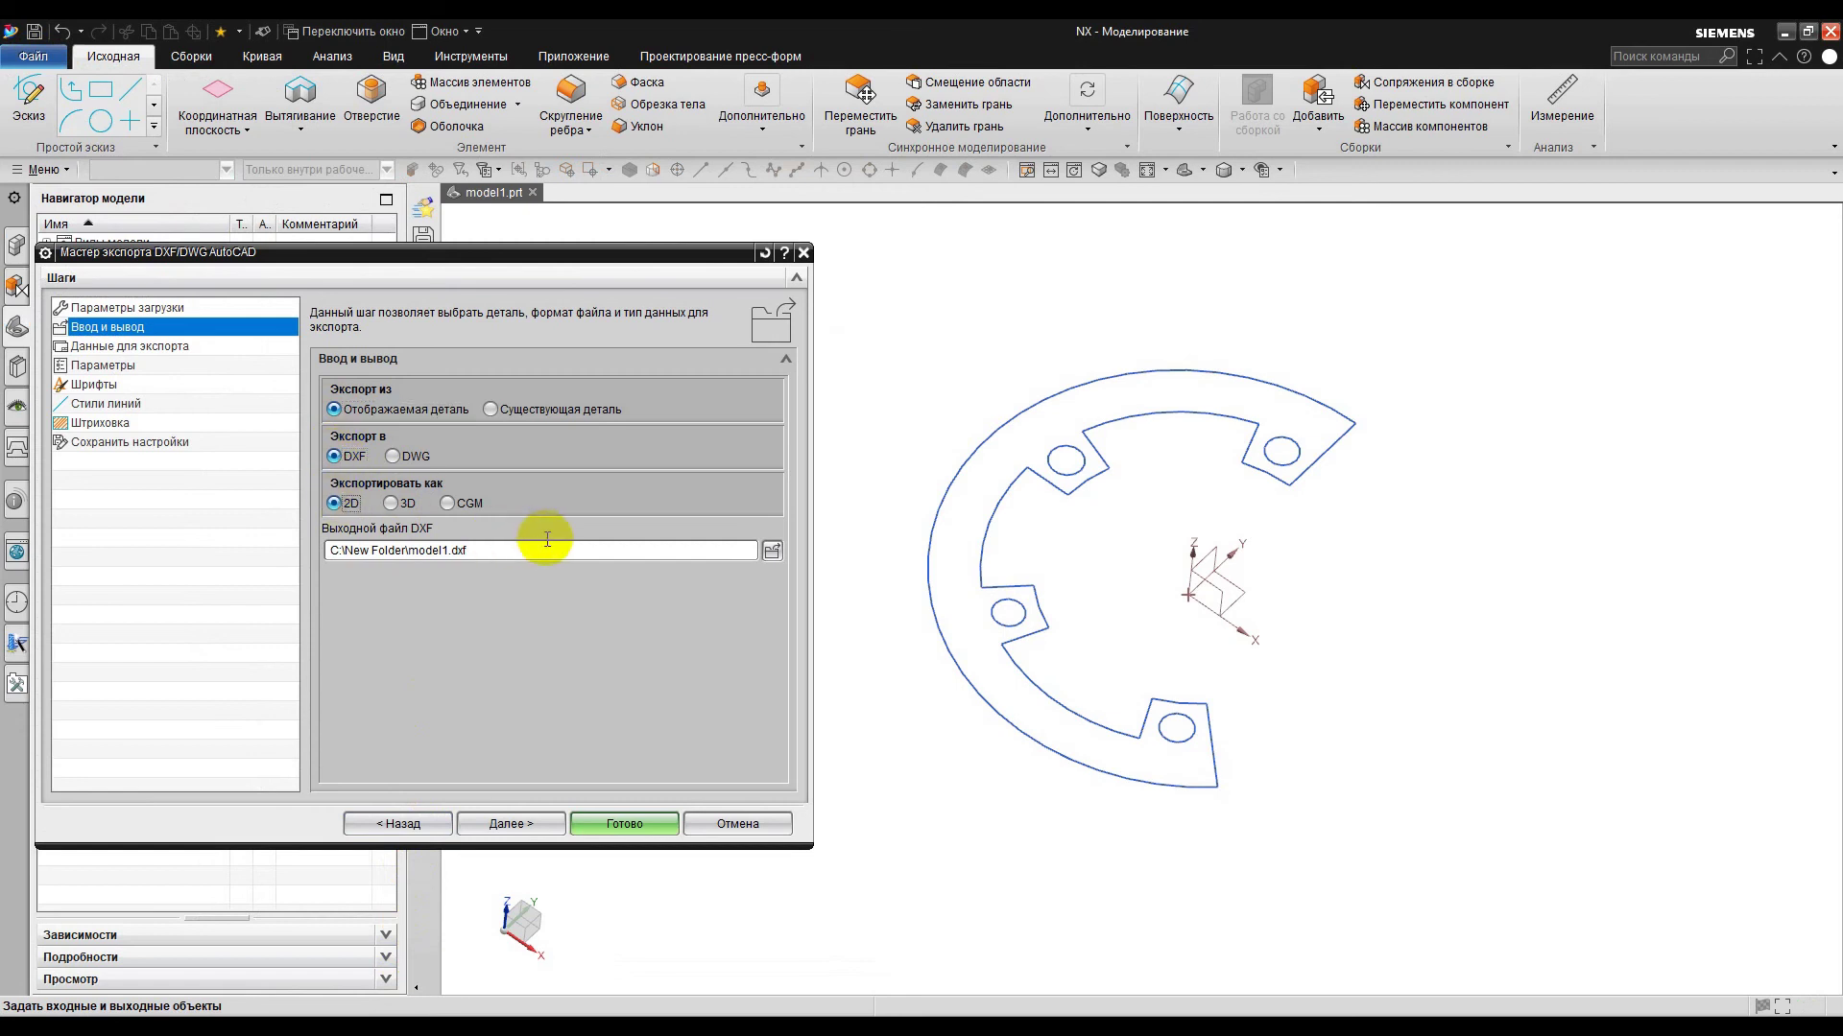
pyautogui.click(771, 550)
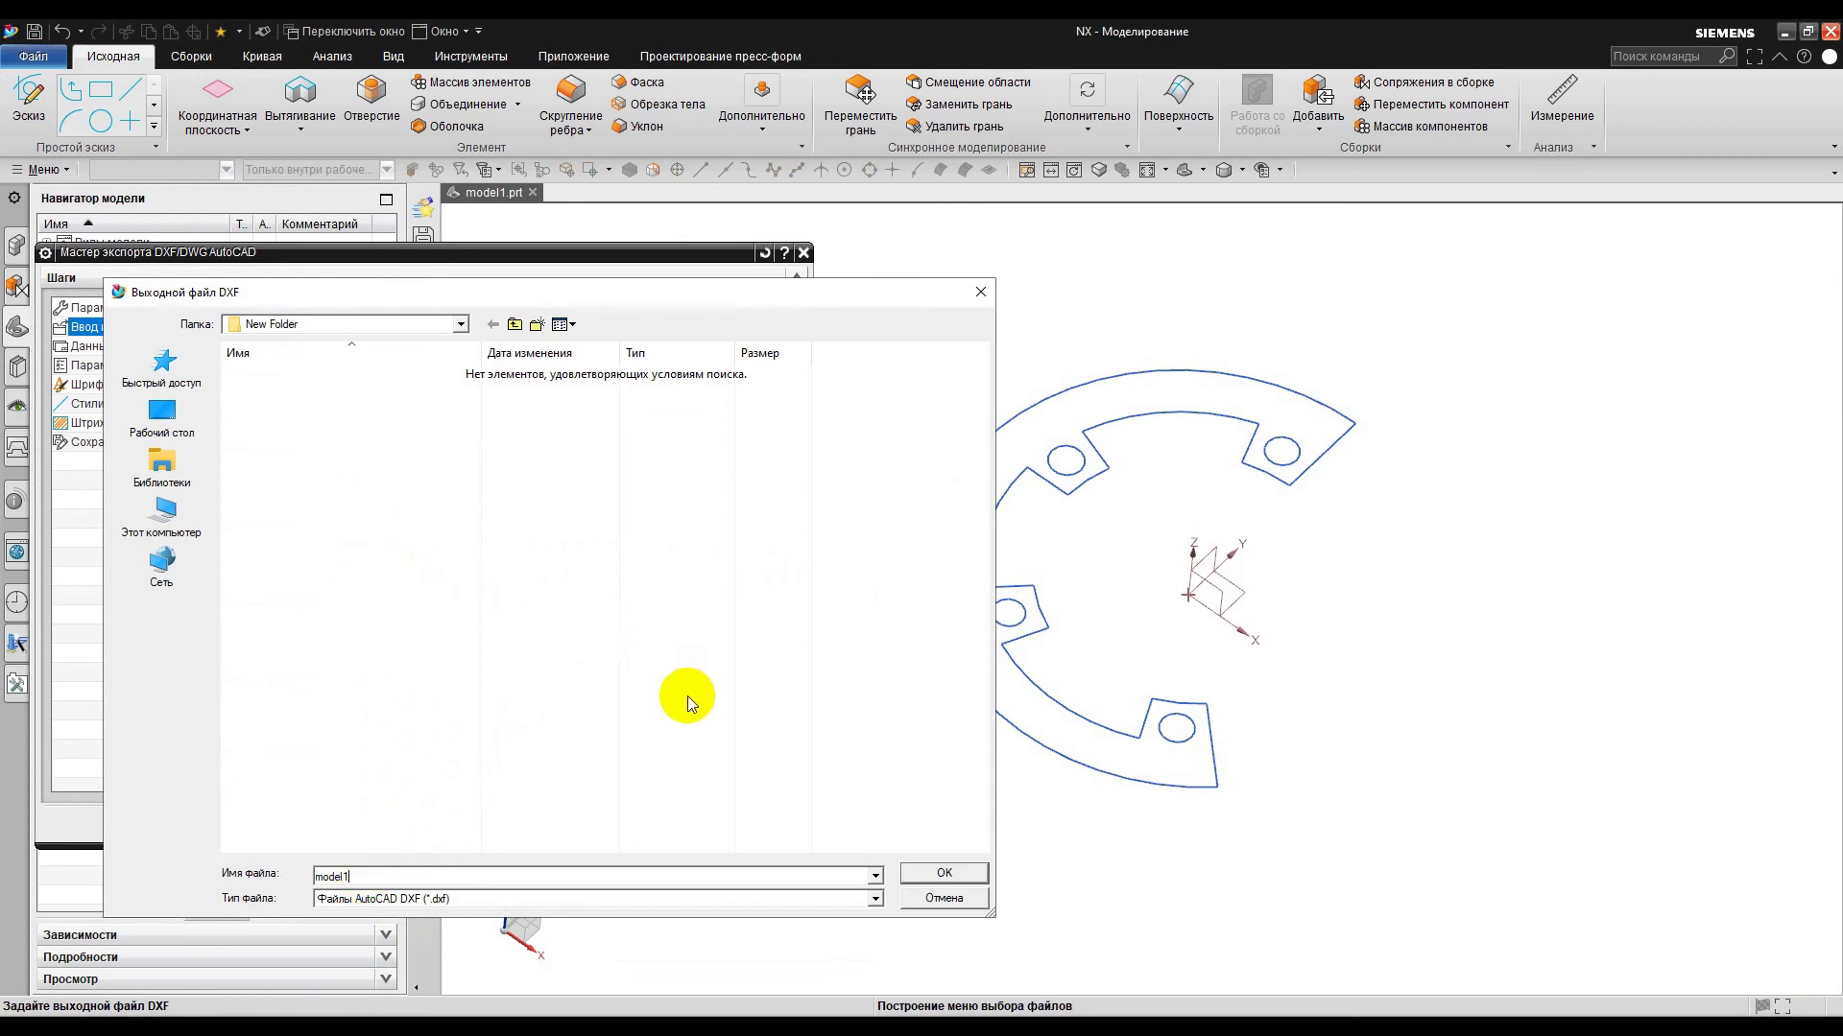
pyautogui.click(946, 873)
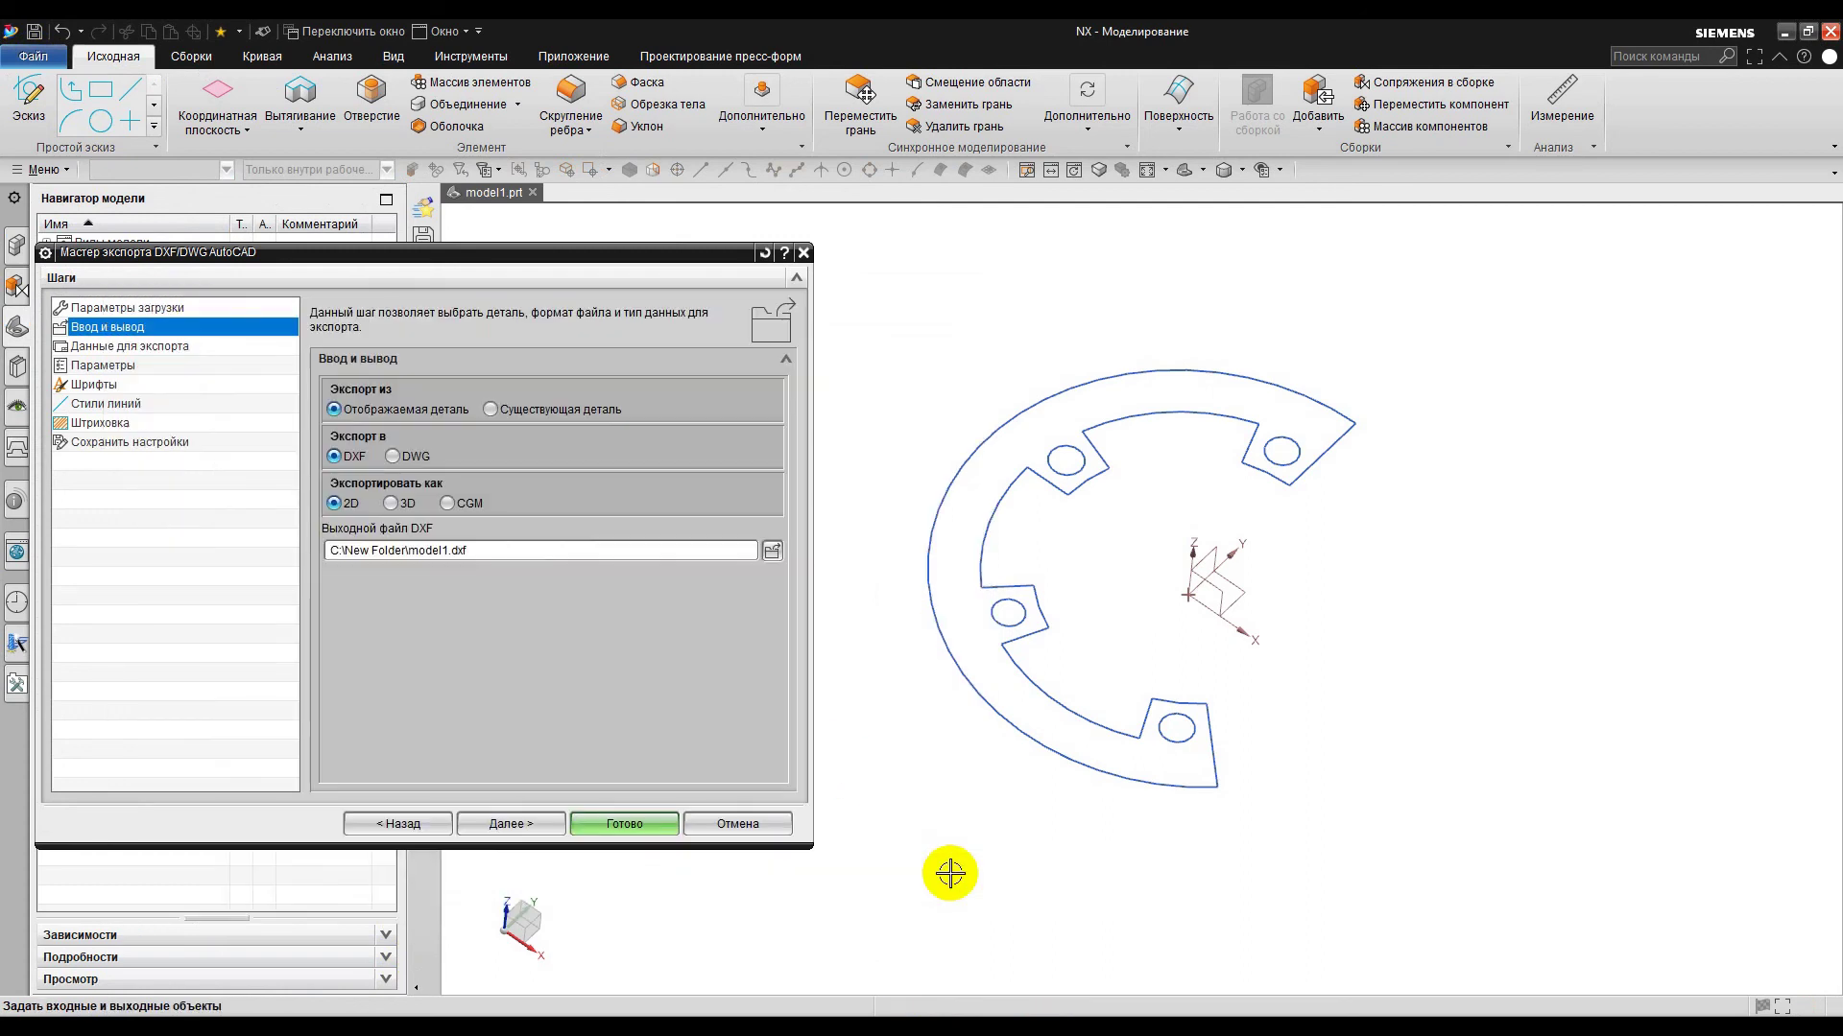
# - Limit the export data to selected objects, filter selection to curves, and select all projected contour curves including the lug holes
pyautogui.click(165, 347)
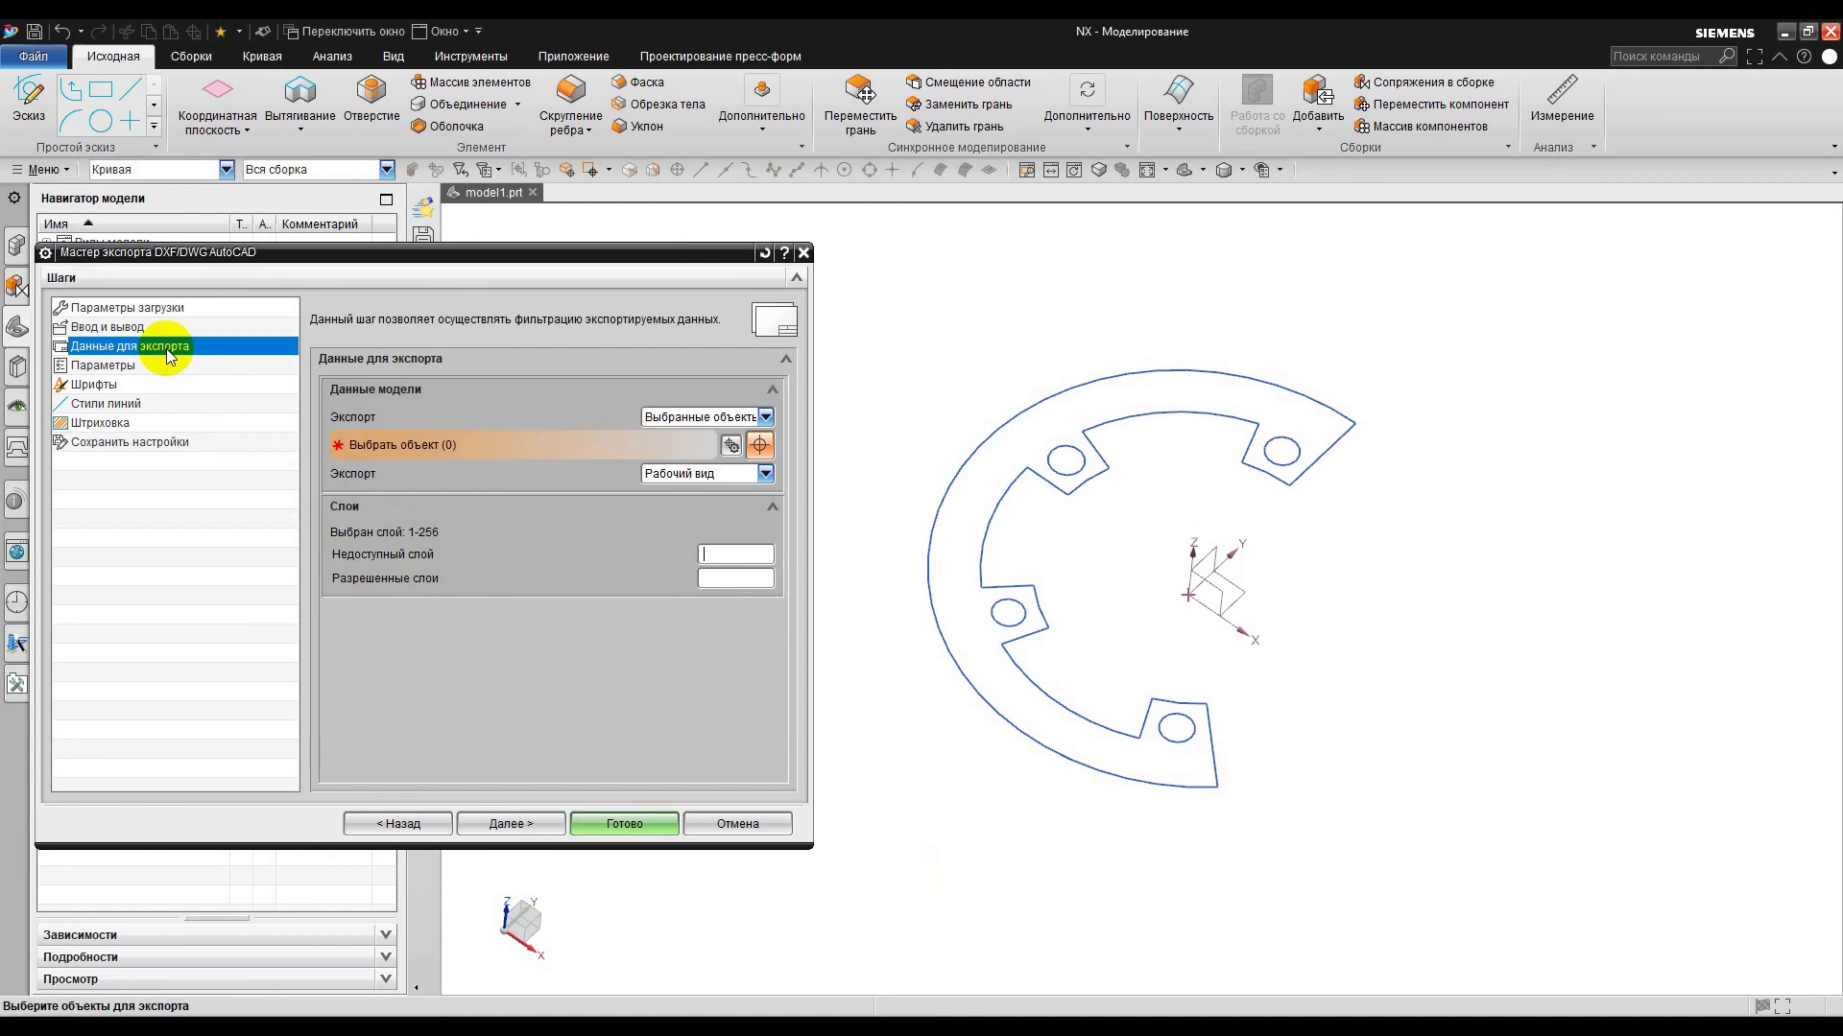
pyautogui.click(700, 416)
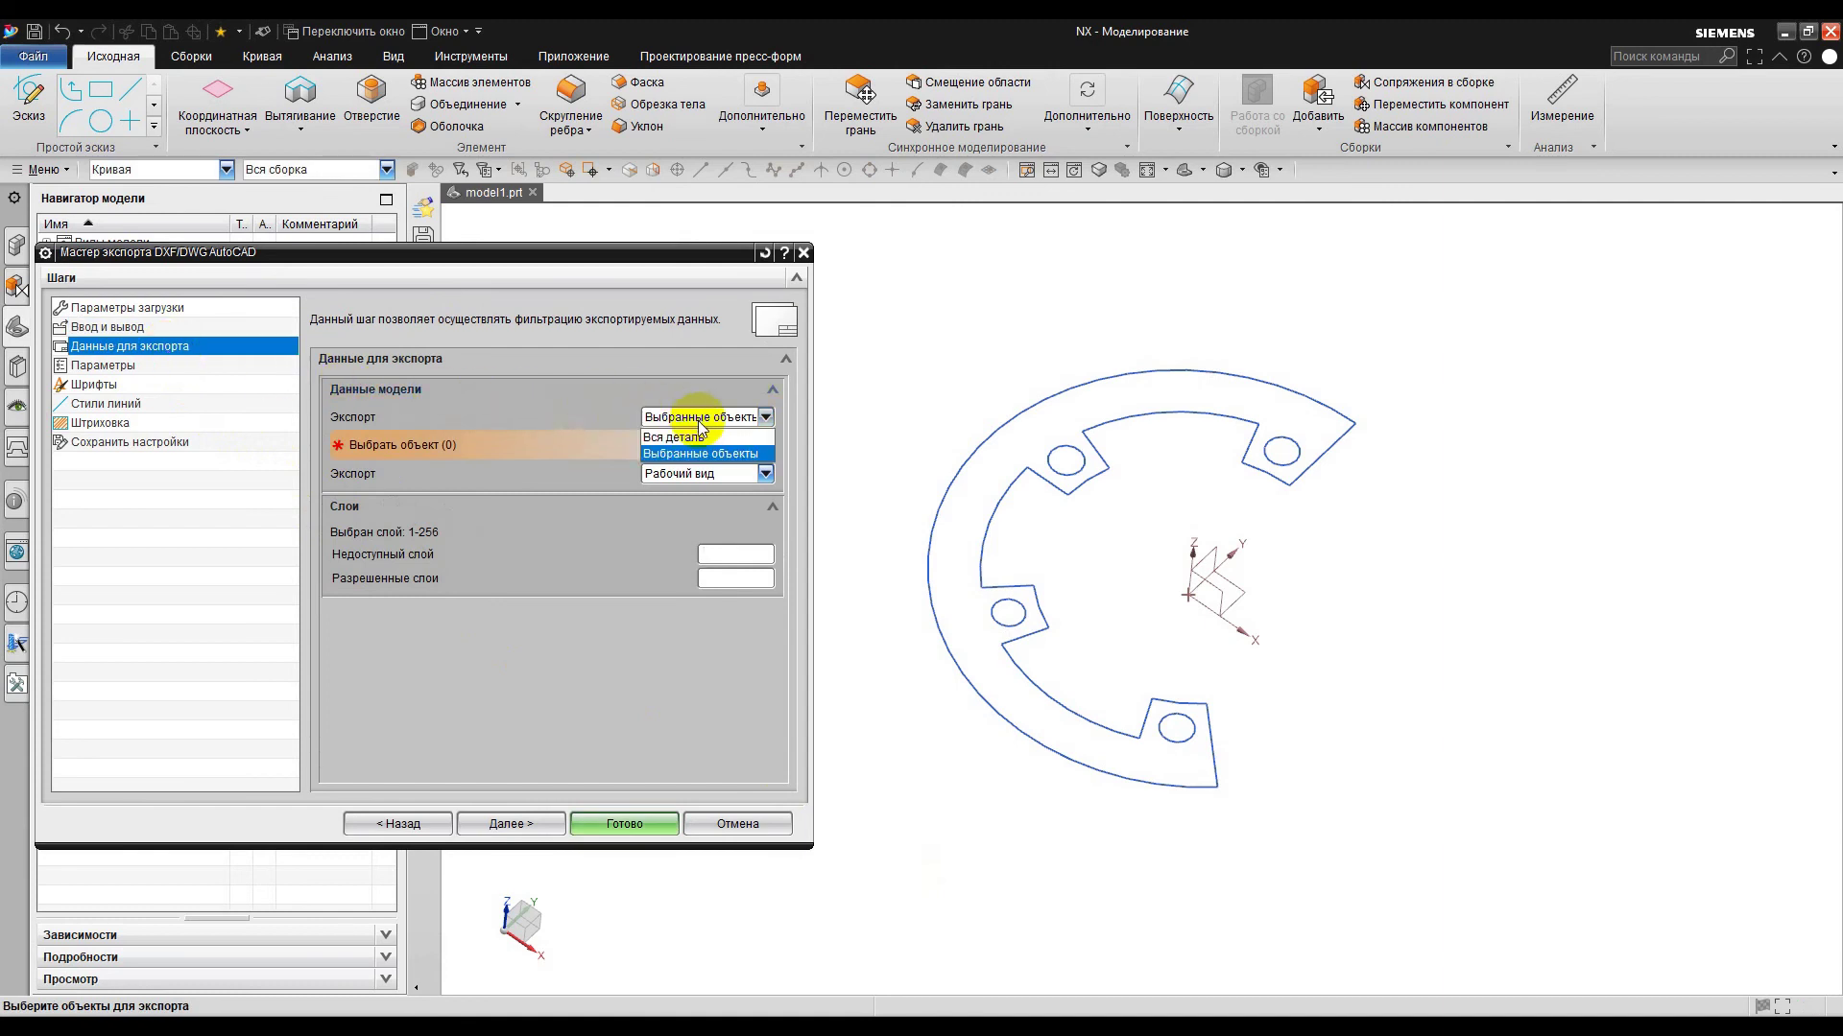
pyautogui.click(698, 453)
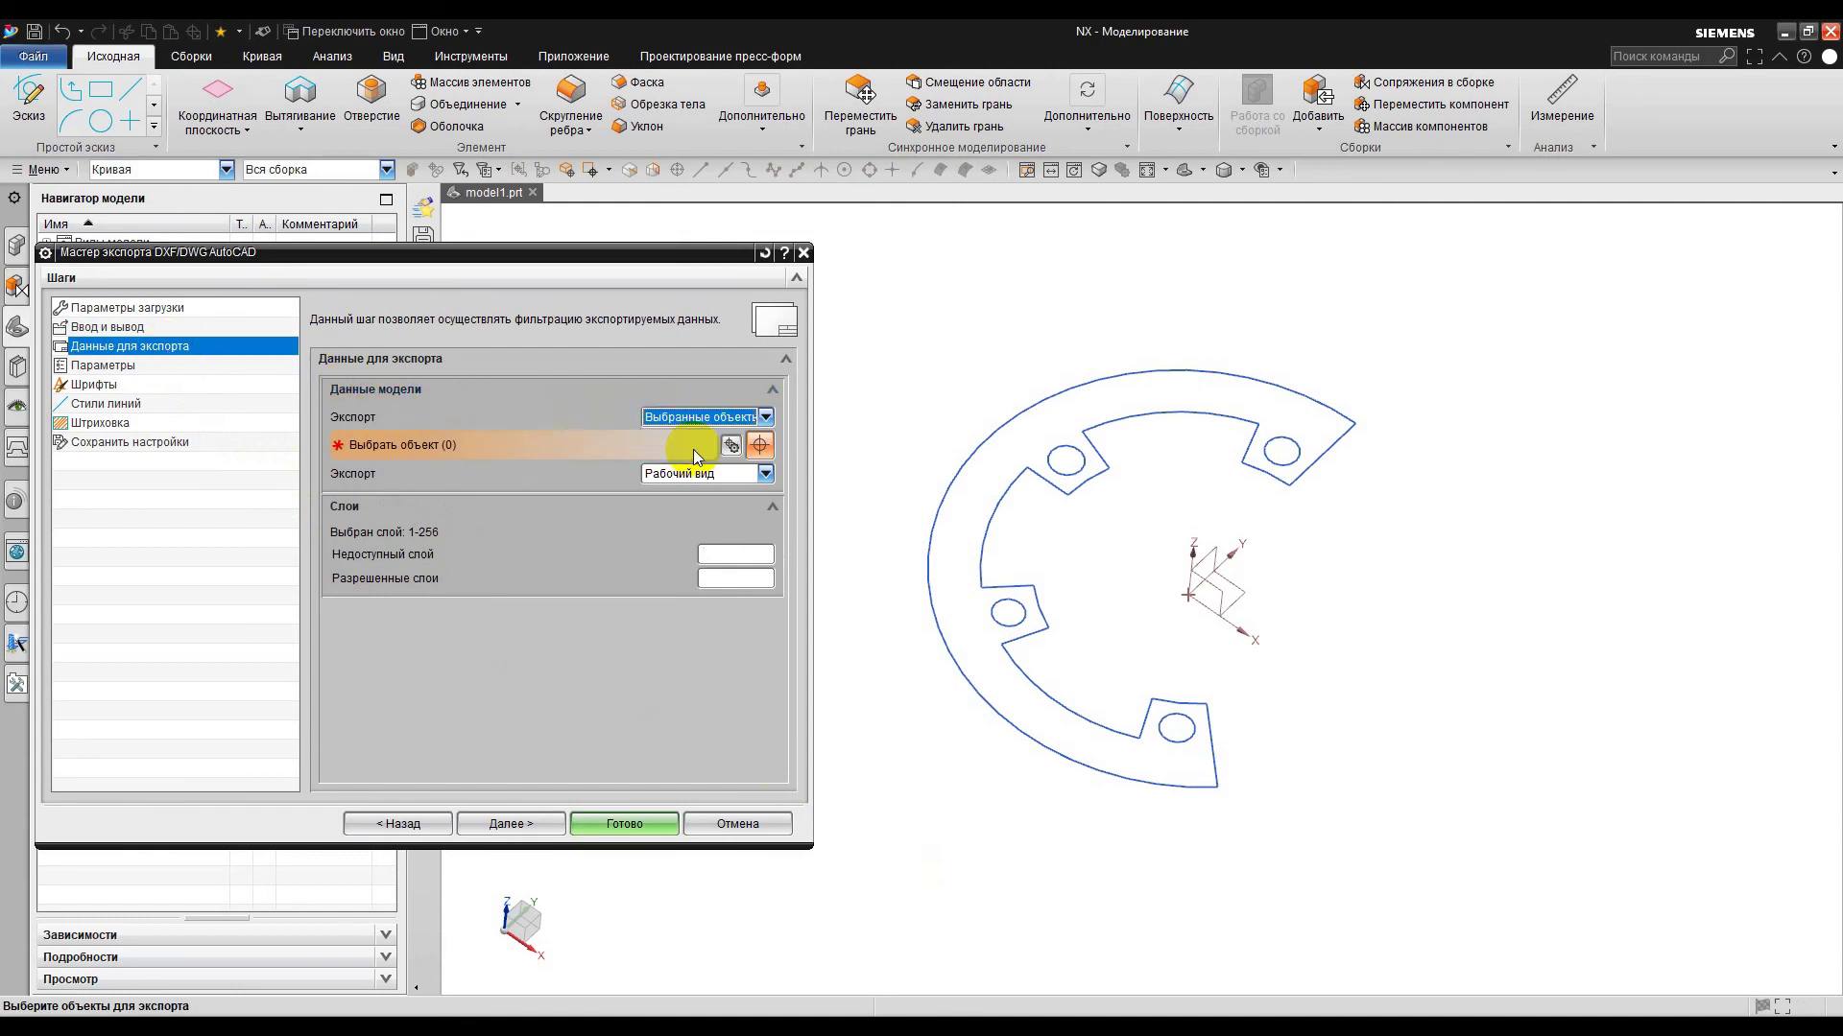
pyautogui.click(125, 169)
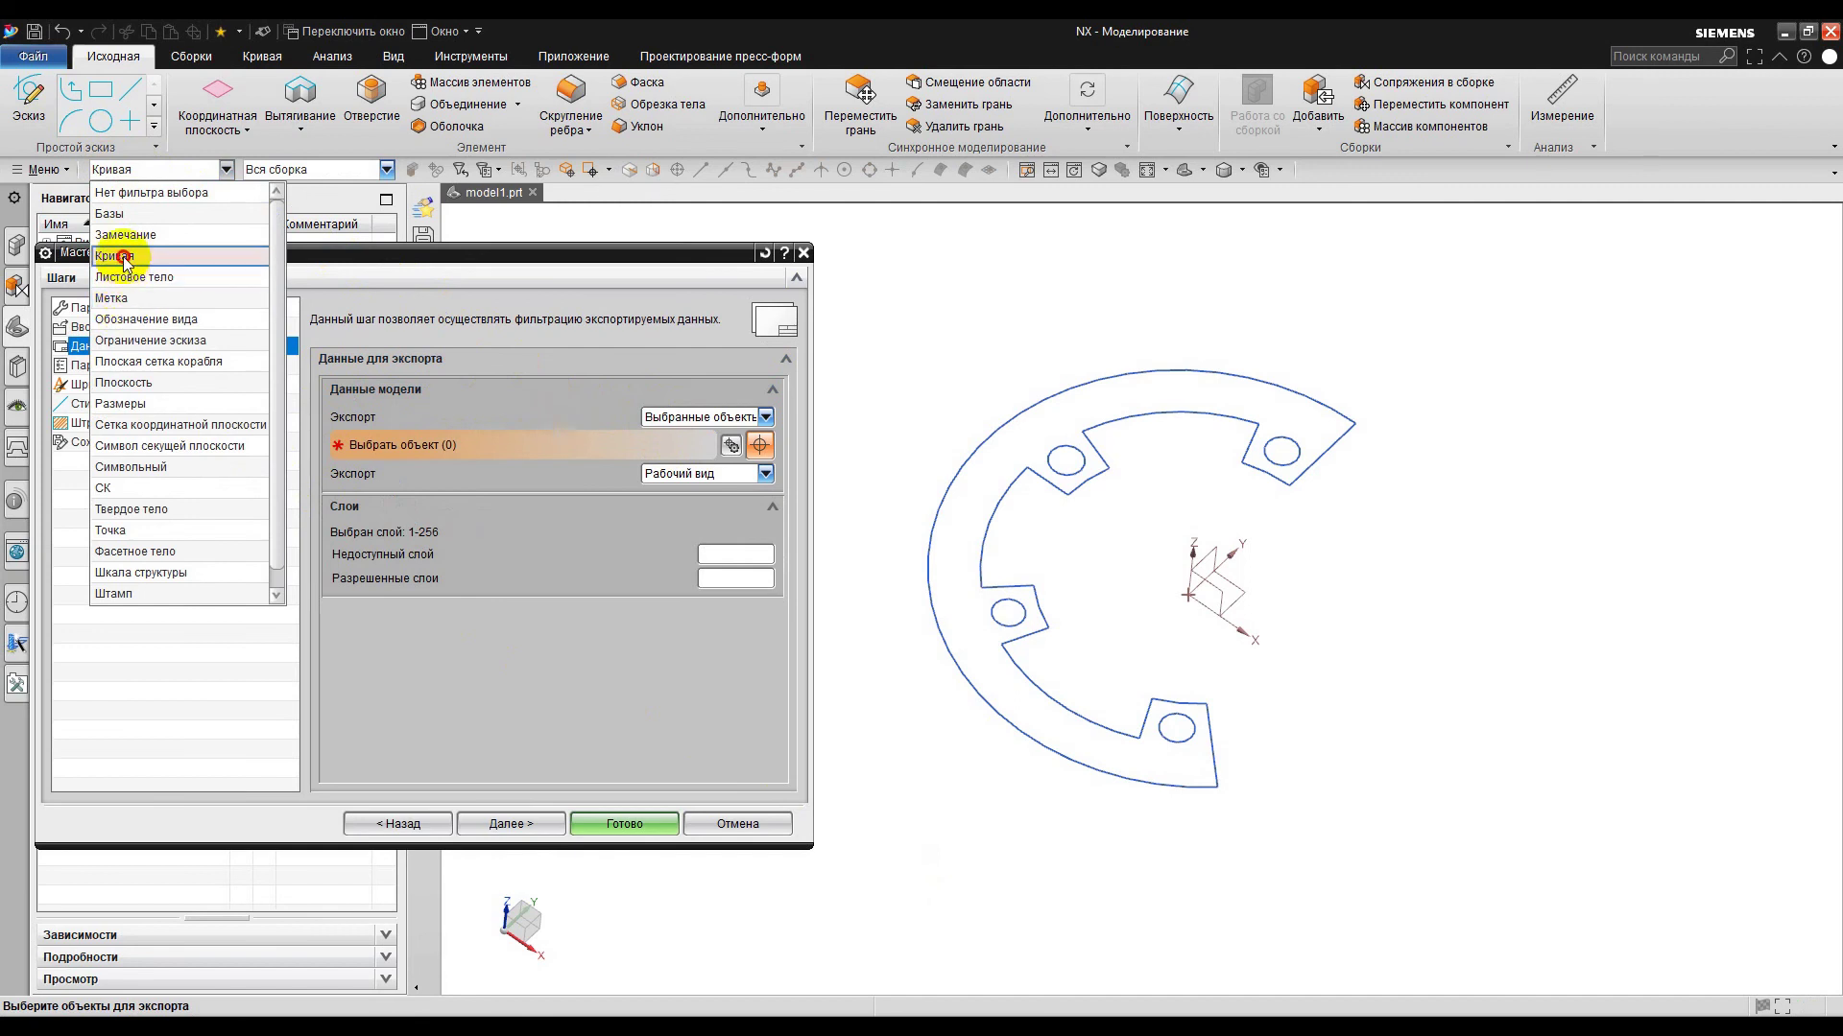
pyautogui.click(120, 256)
pyautogui.moveTo(862, 312); pyautogui.dragTo(1467, 851)
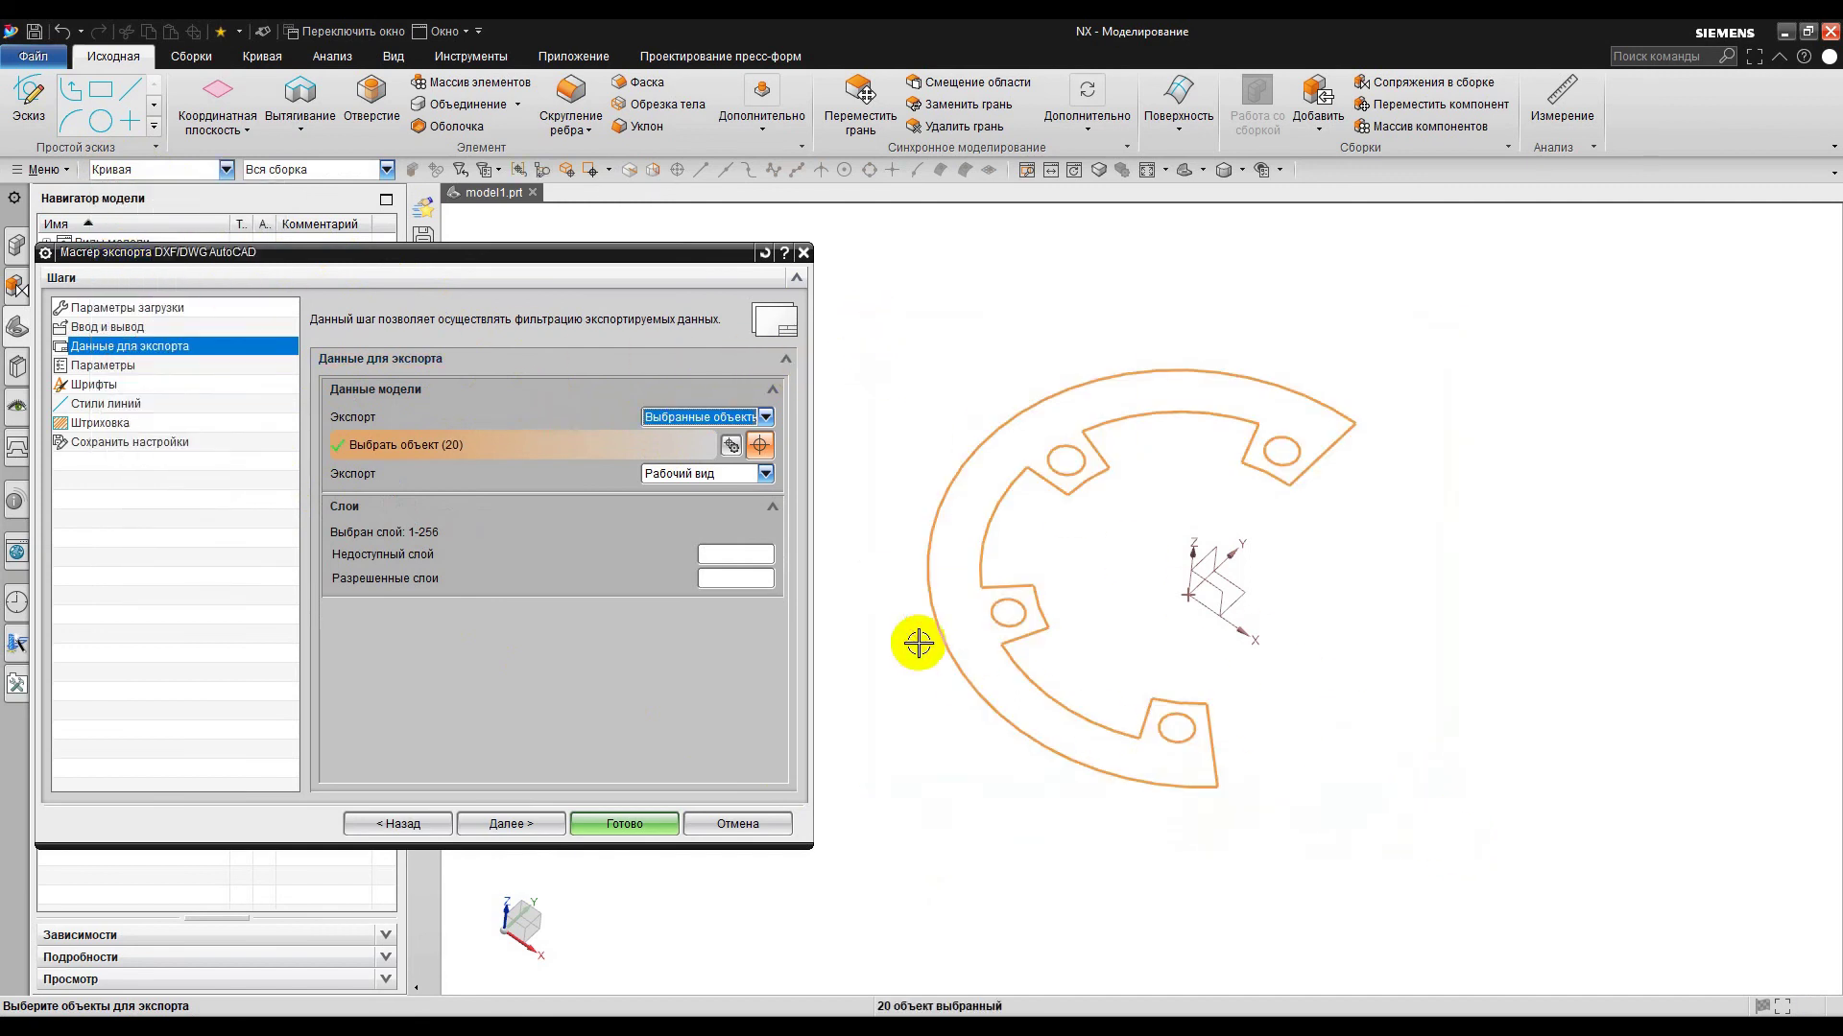
# - Set the exported view to the selected Top view (Сверху) and finish the DXF export
pyautogui.click(715, 474)
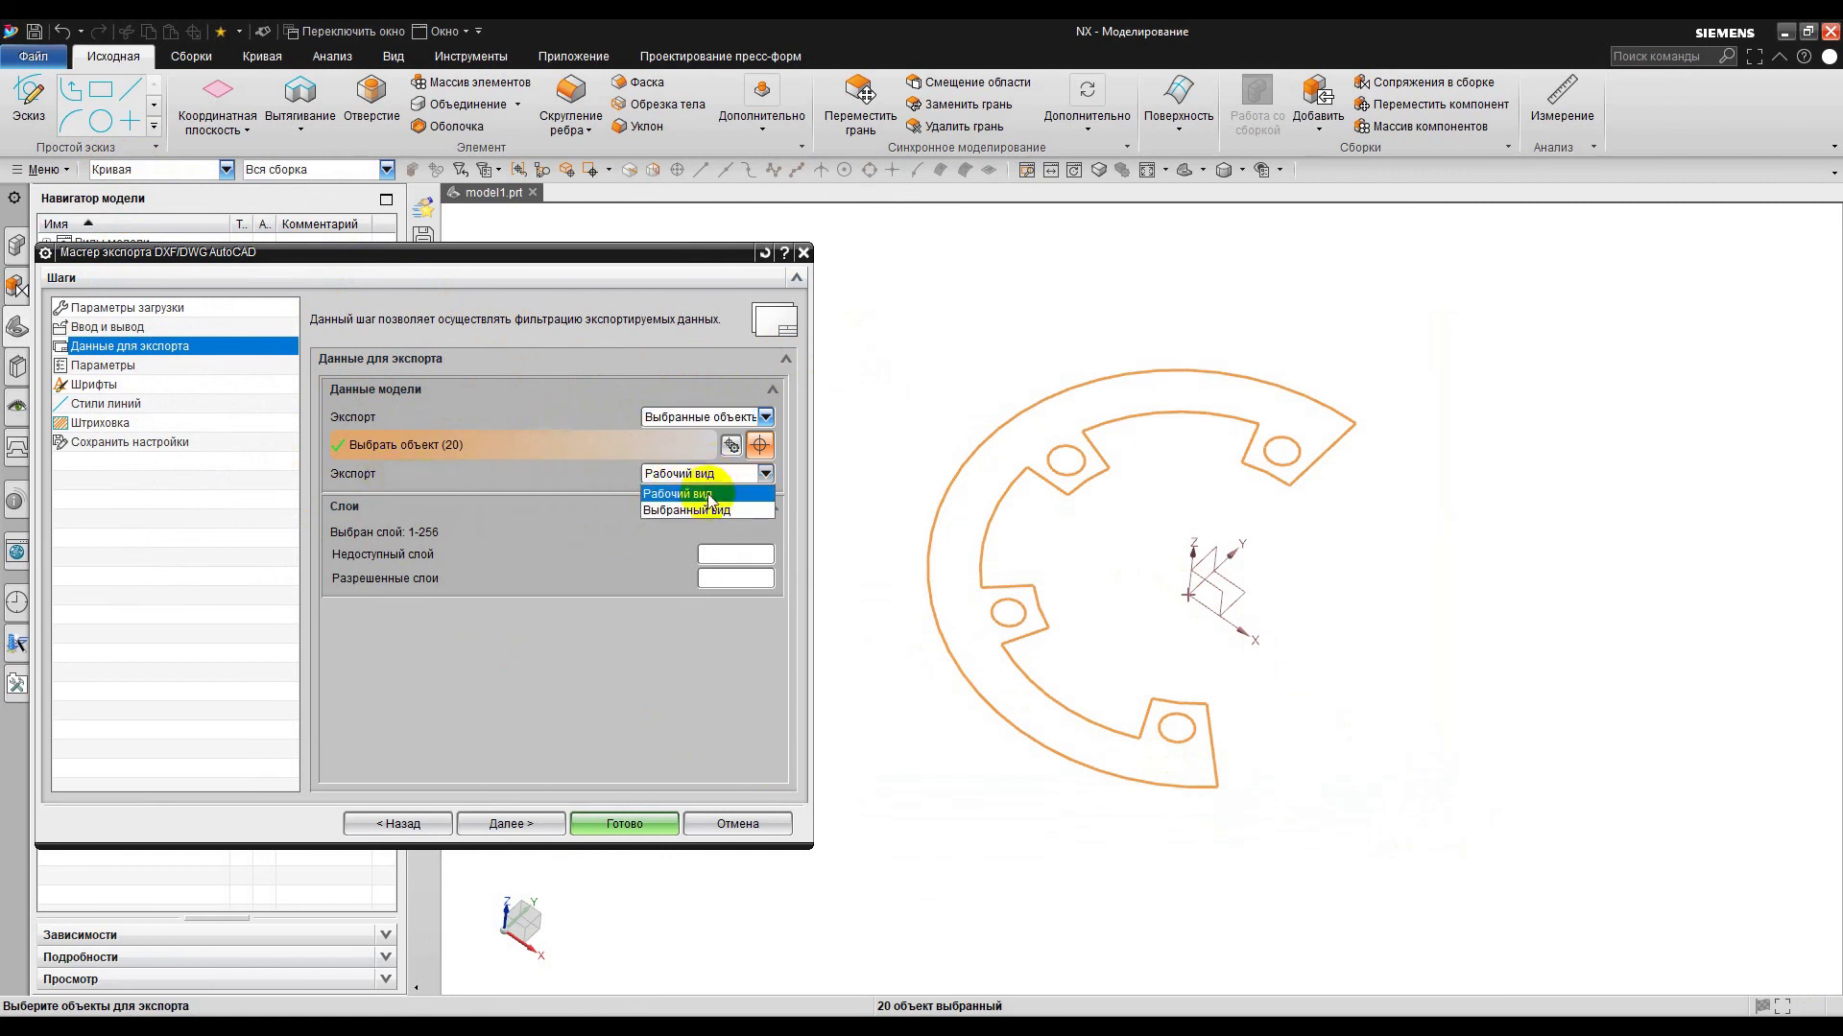
pyautogui.click(704, 499)
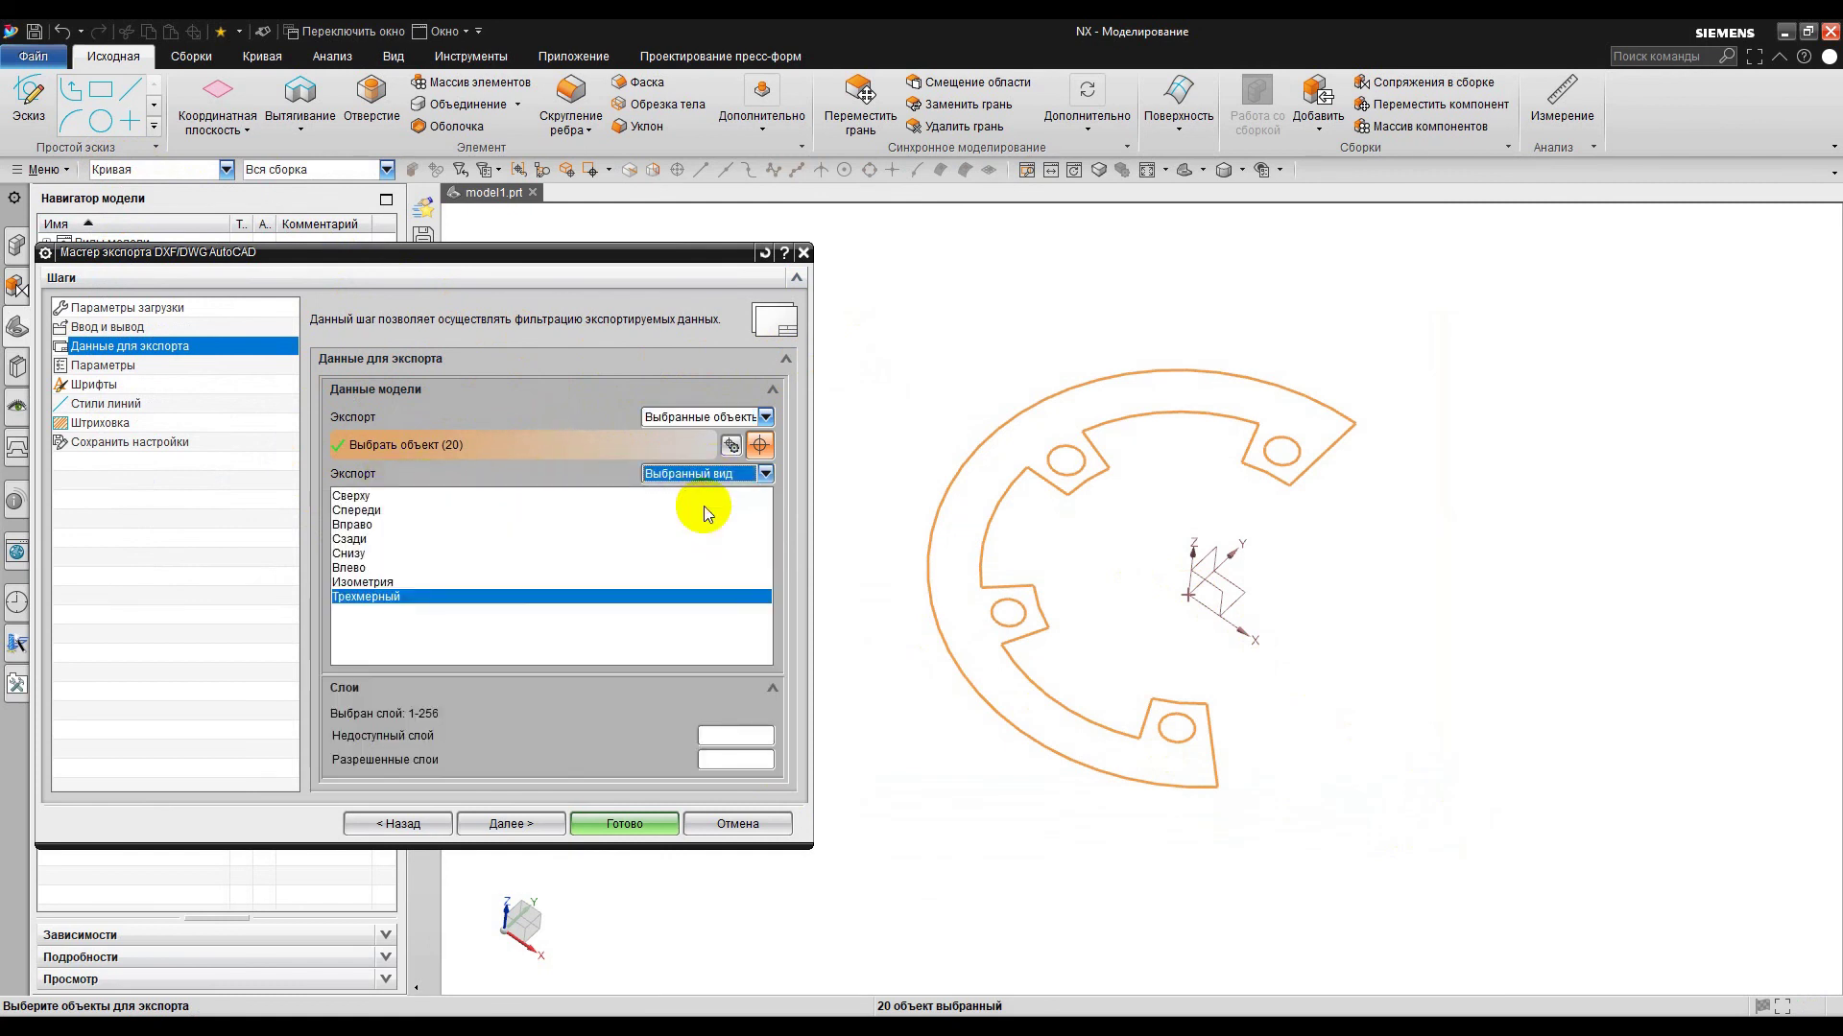
pyautogui.click(363, 496)
pyautogui.click(626, 823)
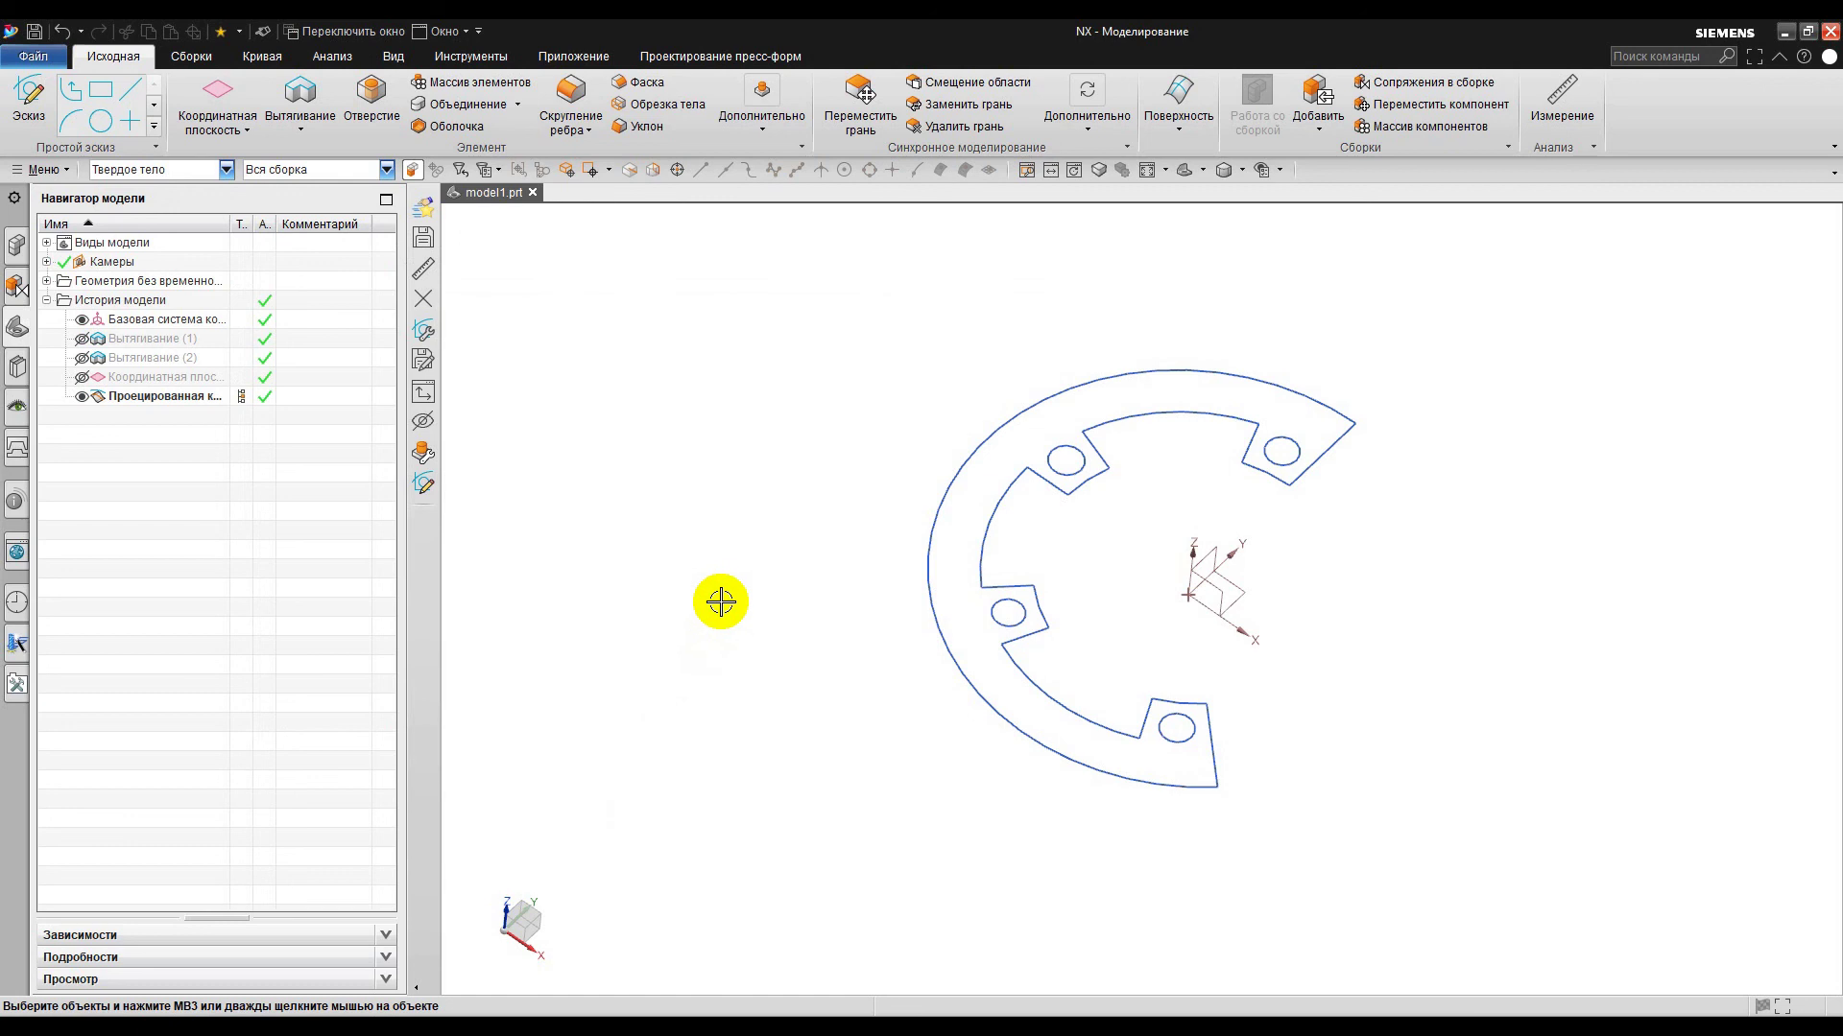
# - Reopen the AutoCAD DXF/DWG export and browse the output folder to check for the exported model1.dxf
pyautogui.click(33, 56)
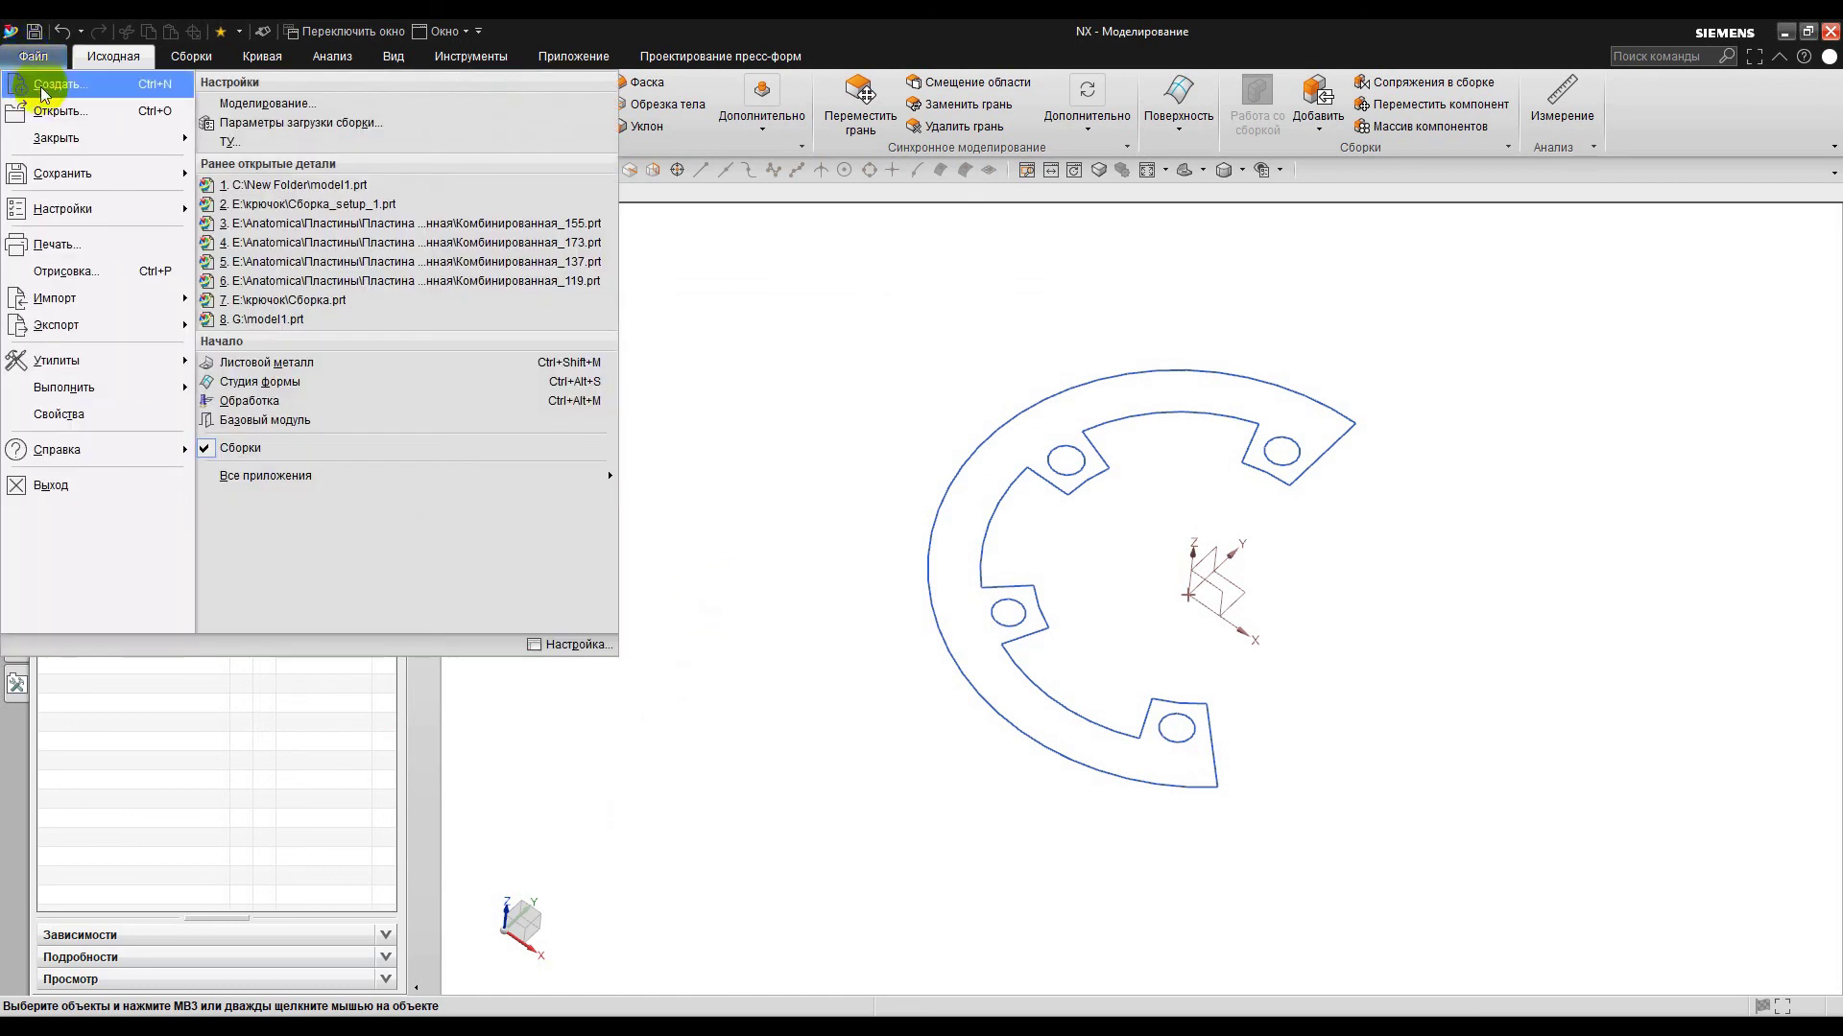
pyautogui.moveTo(106, 326)
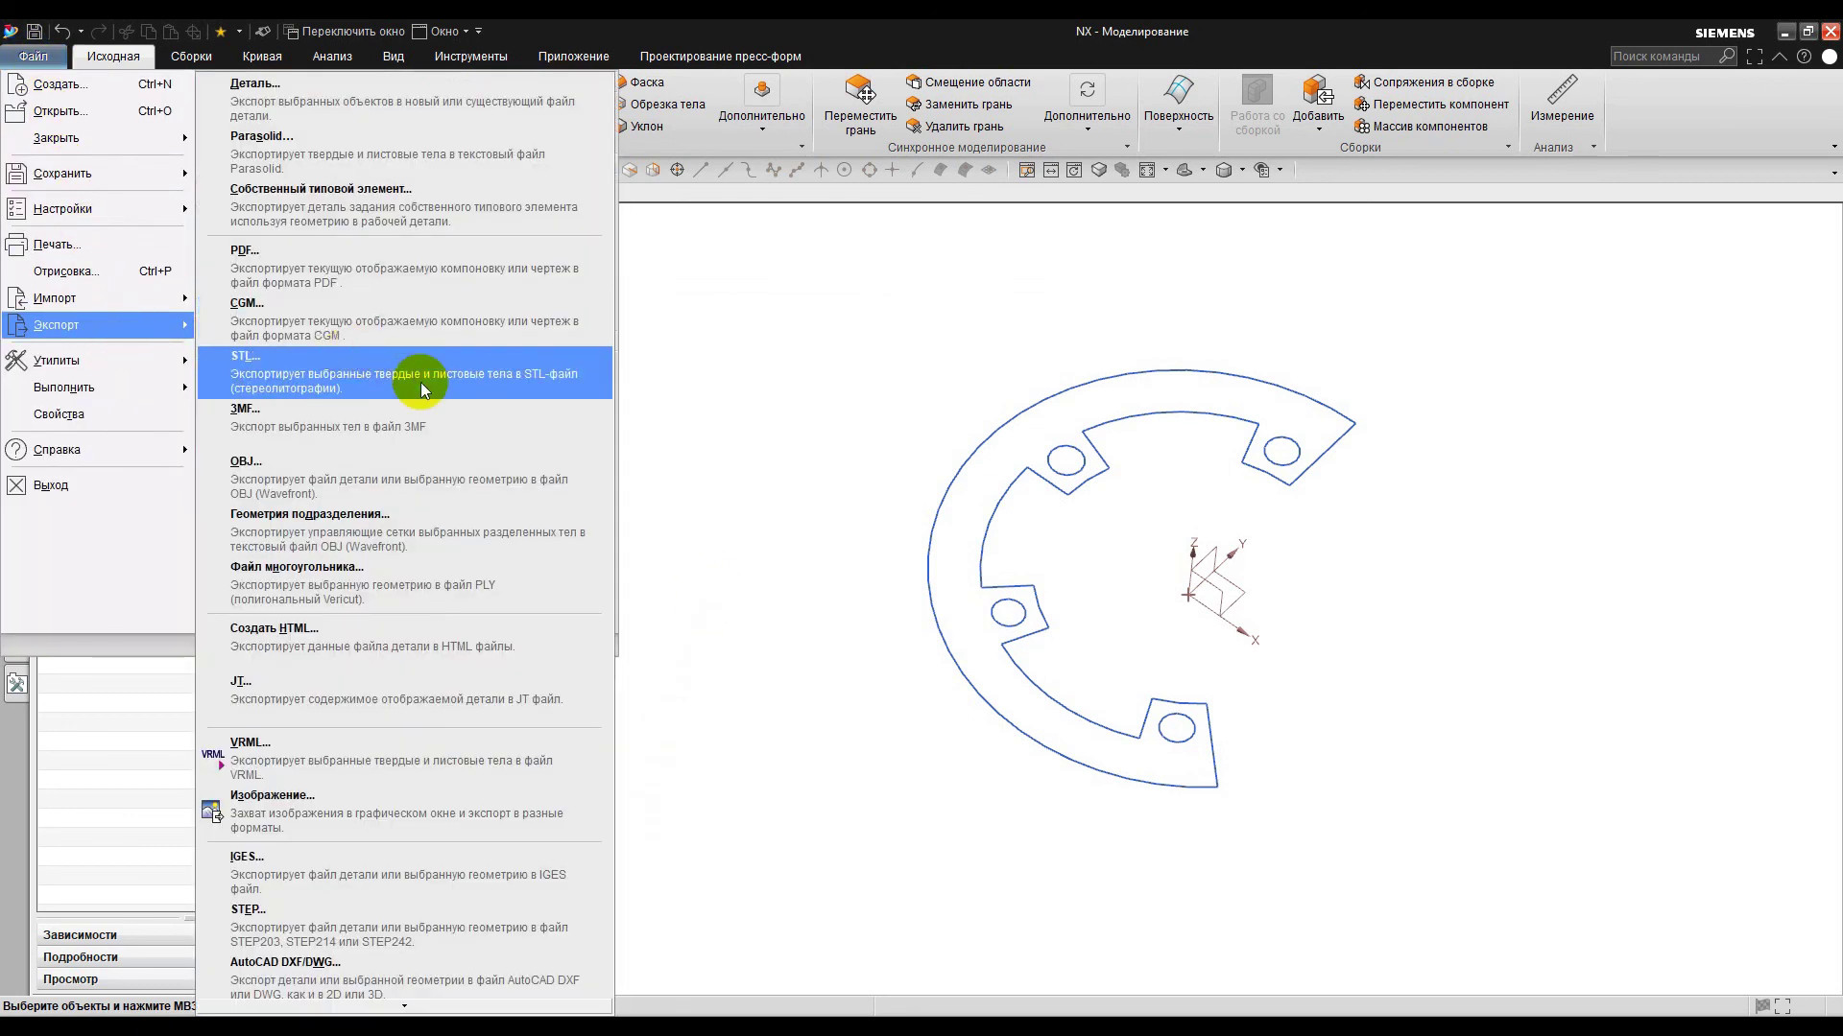
pyautogui.click(352, 964)
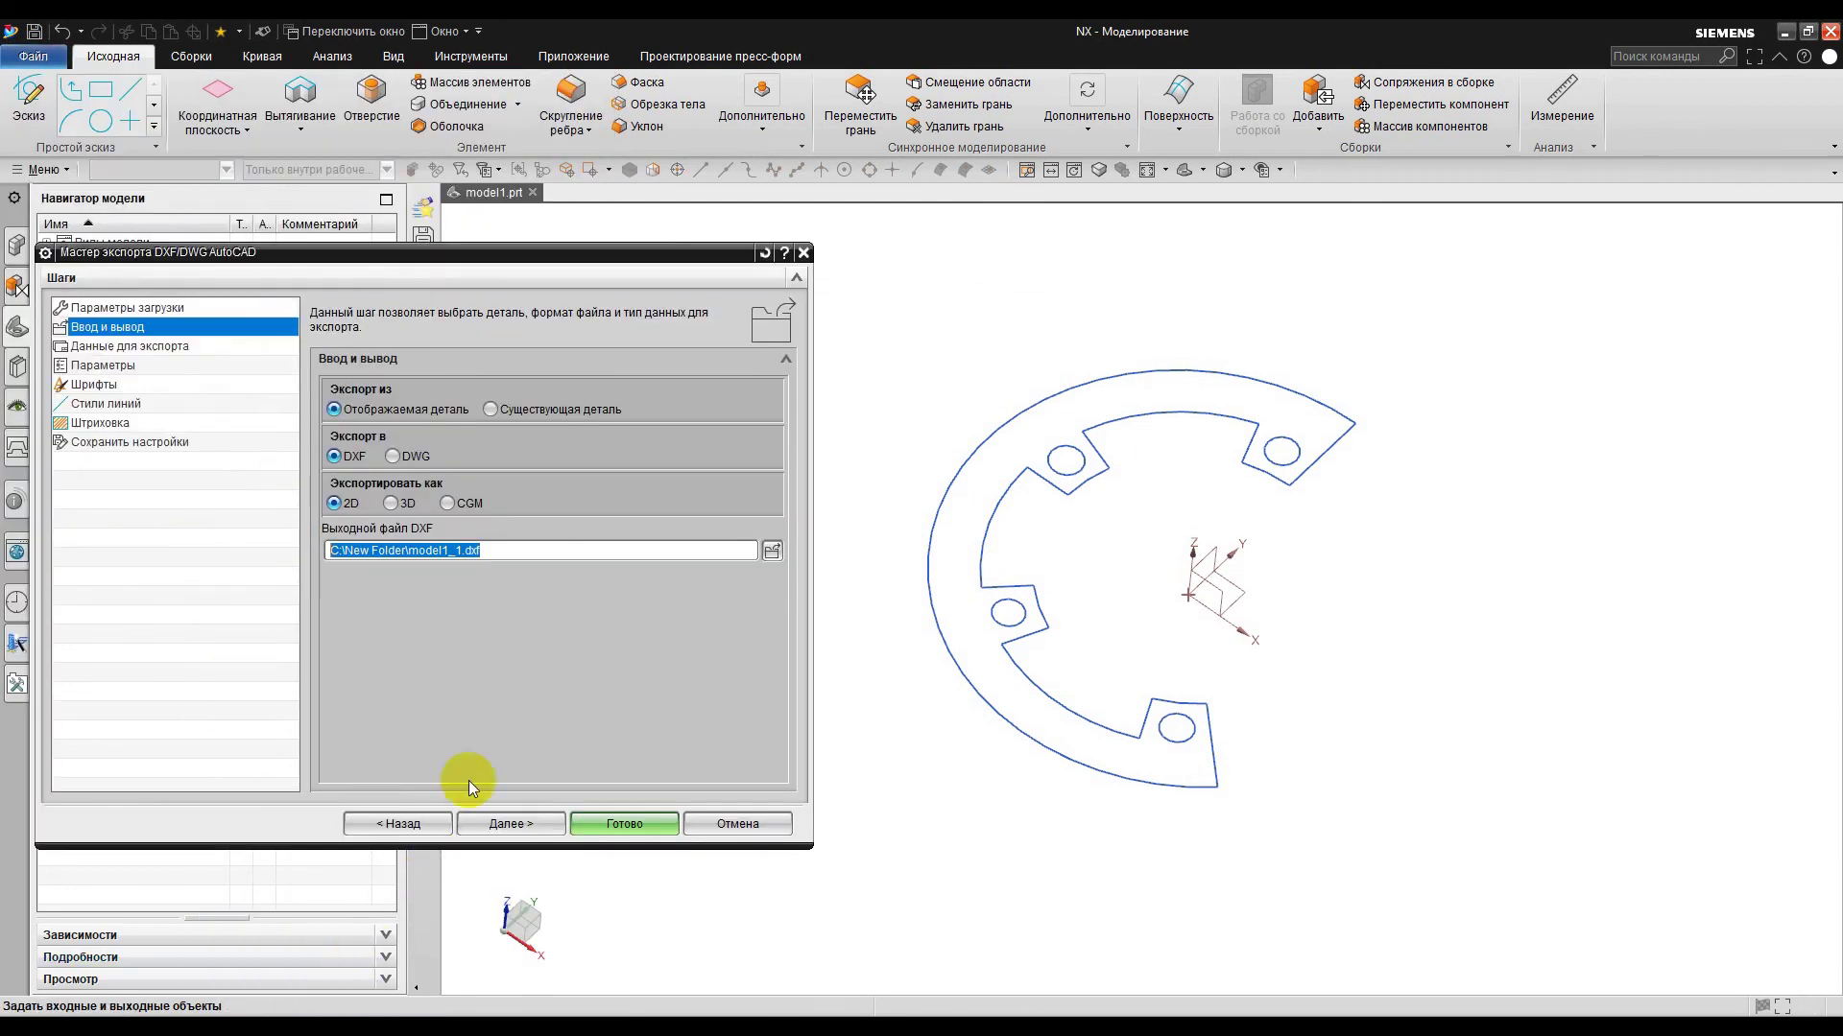
pyautogui.click(773, 550)
pyautogui.click(284, 375)
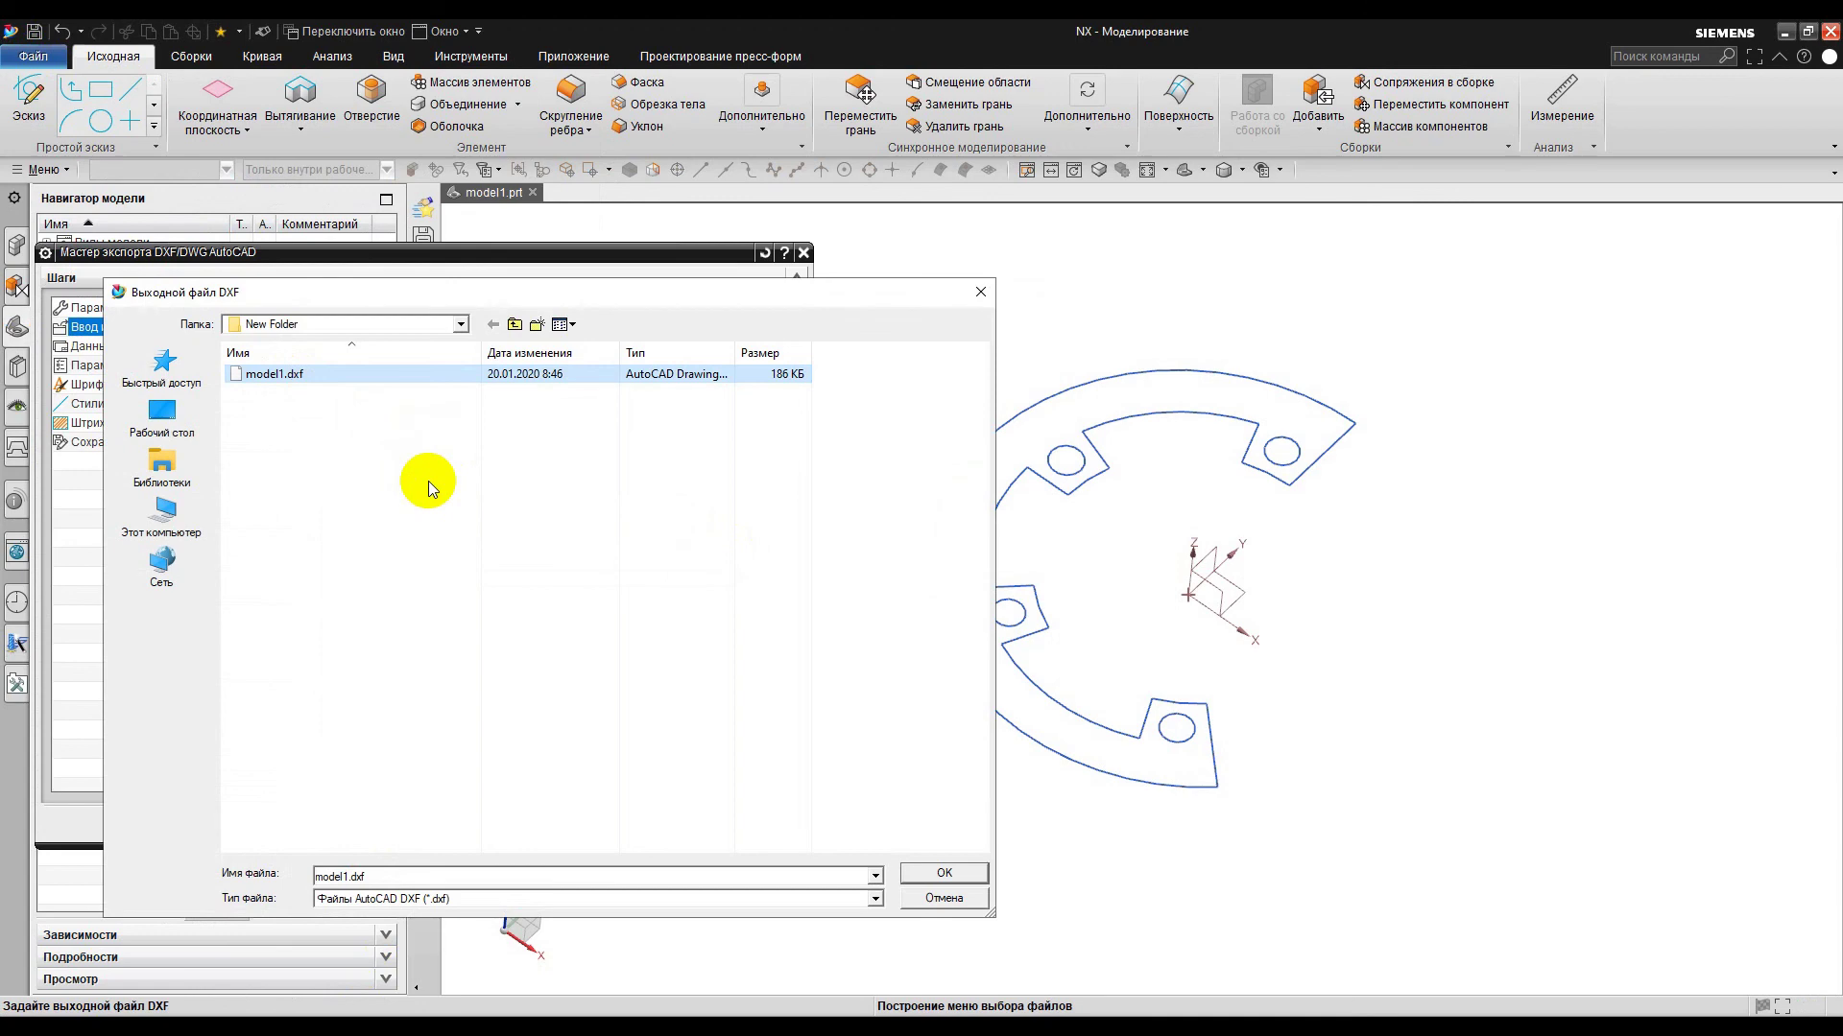